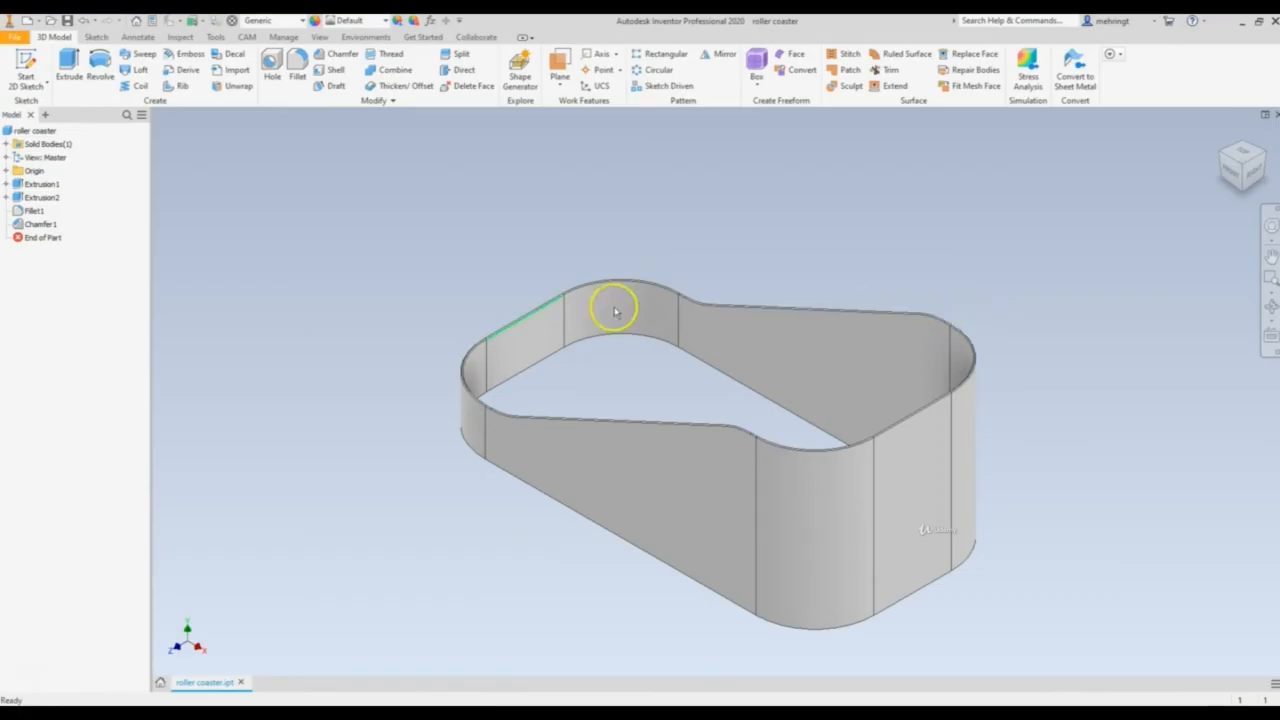
Start saving a copy of the roller coaster part in the cells folder with IGES as the file type
scroll(790, 350, "up", 3)
scroll(785, 330, "down", 3)
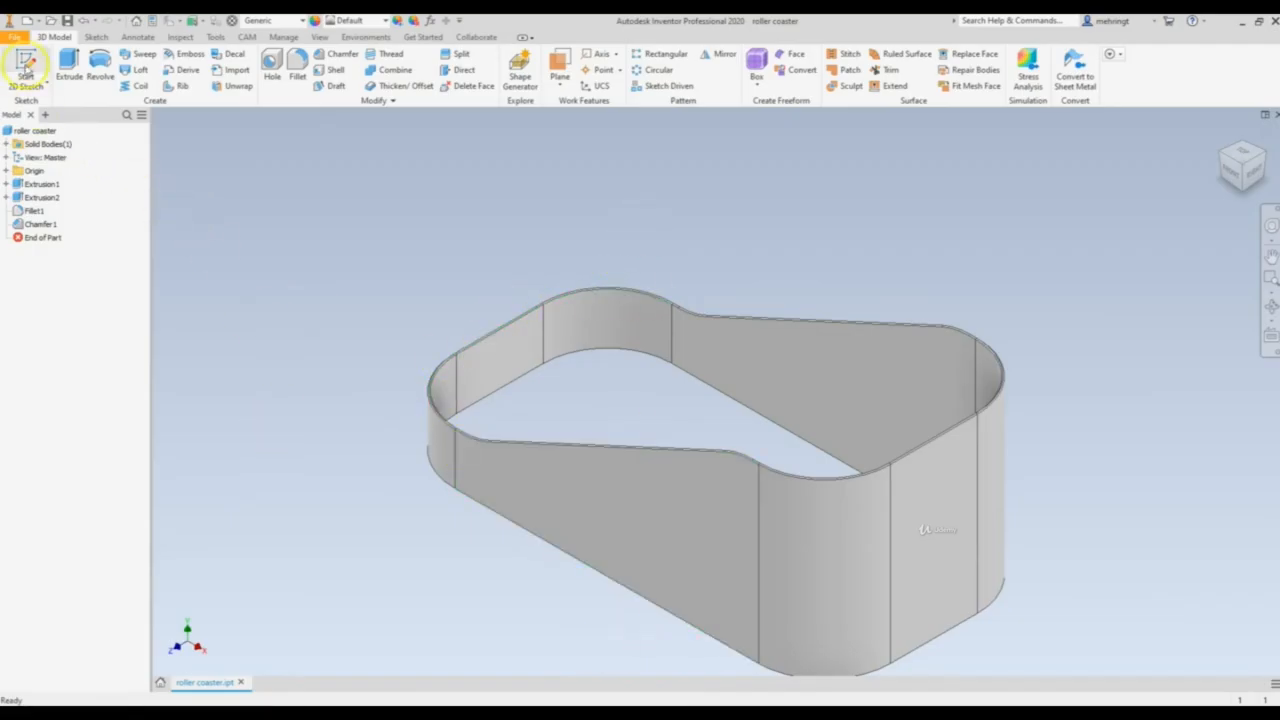
left_click(11, 37)
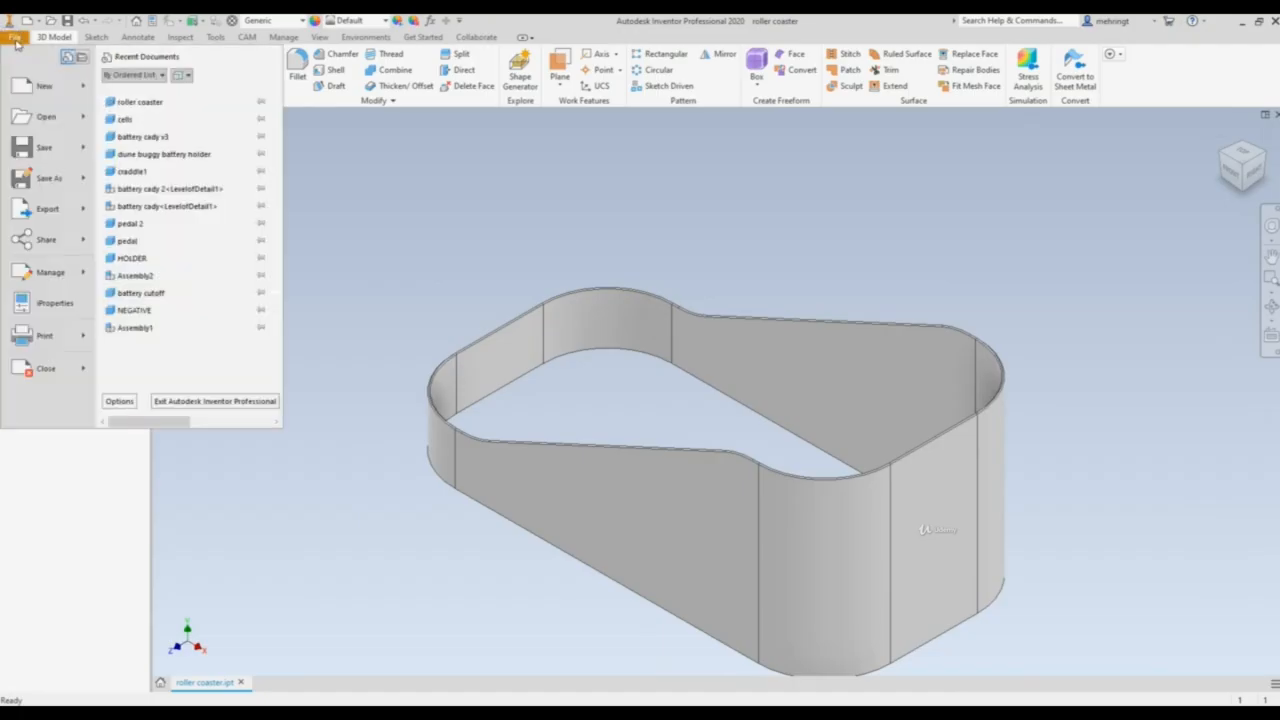
mouse_move(45, 178)
left_click(190, 153)
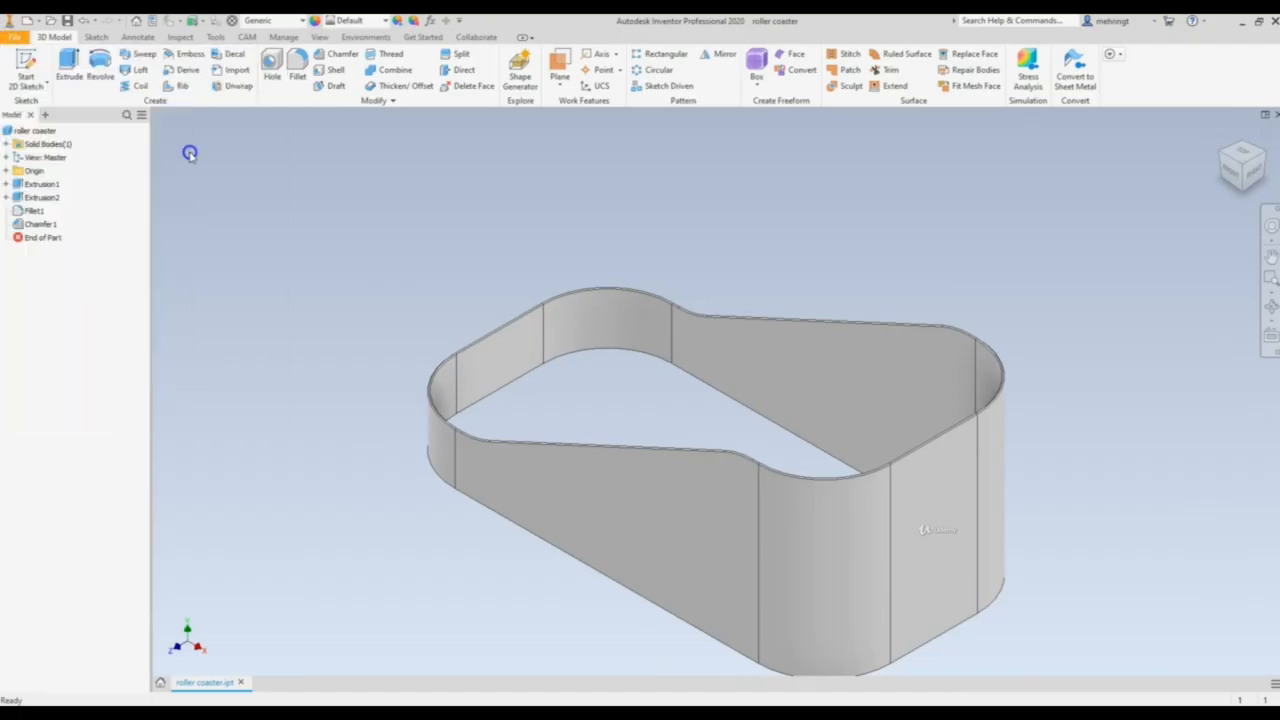
left_click_drag(257, 134, 319, 129)
left_click(406, 409)
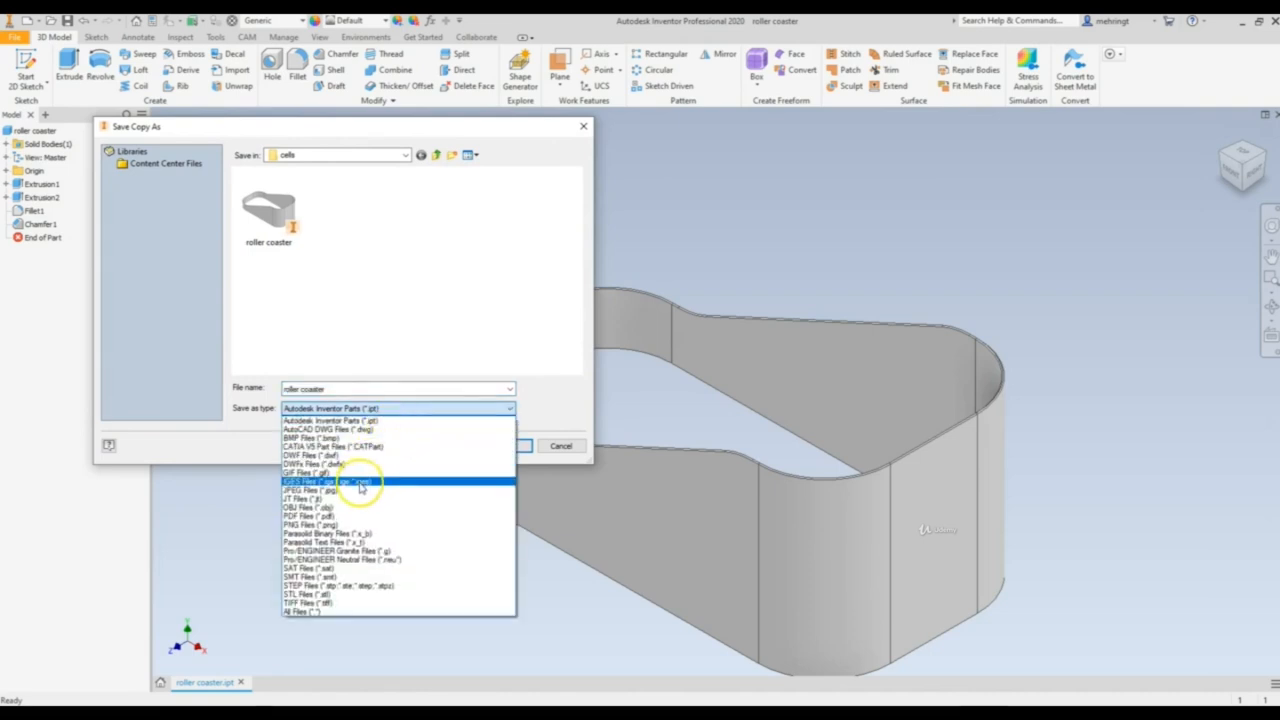
left_click(354, 484)
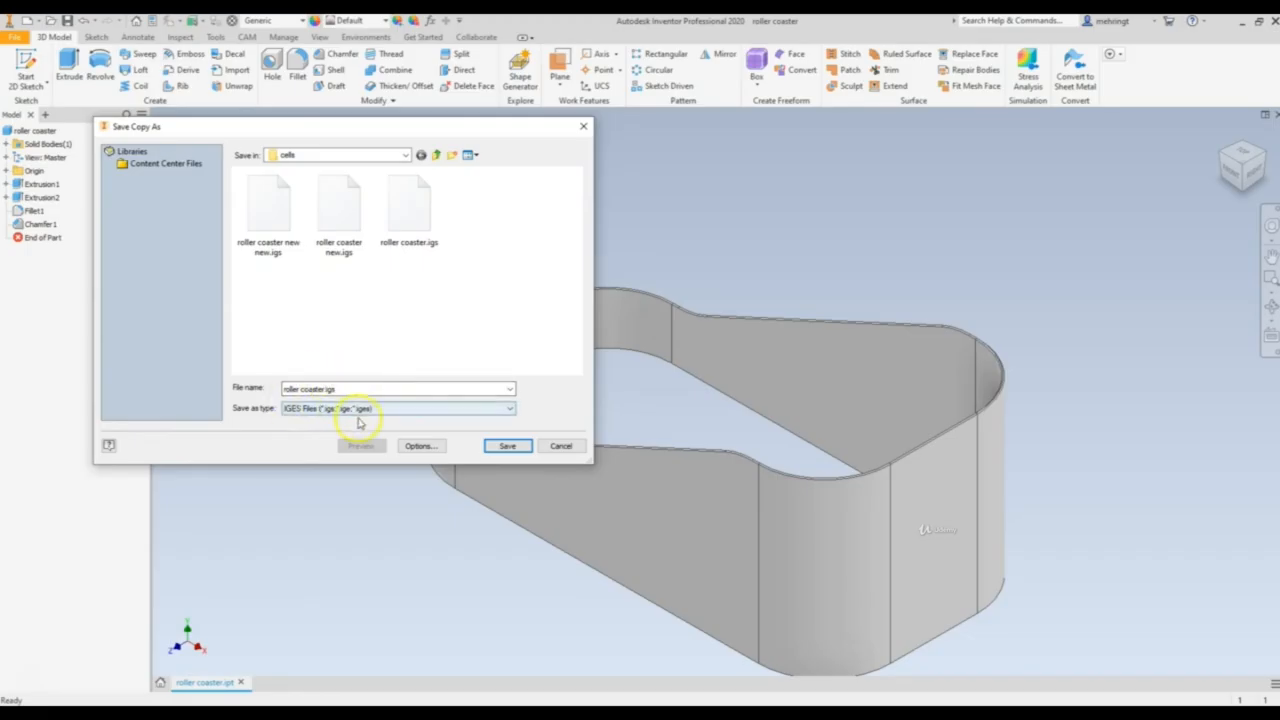
Set the IGES options to output solids as Surfaces with surface type 144 - Trimmed, and save the copy as roller coaster.igs
left_click(420, 446)
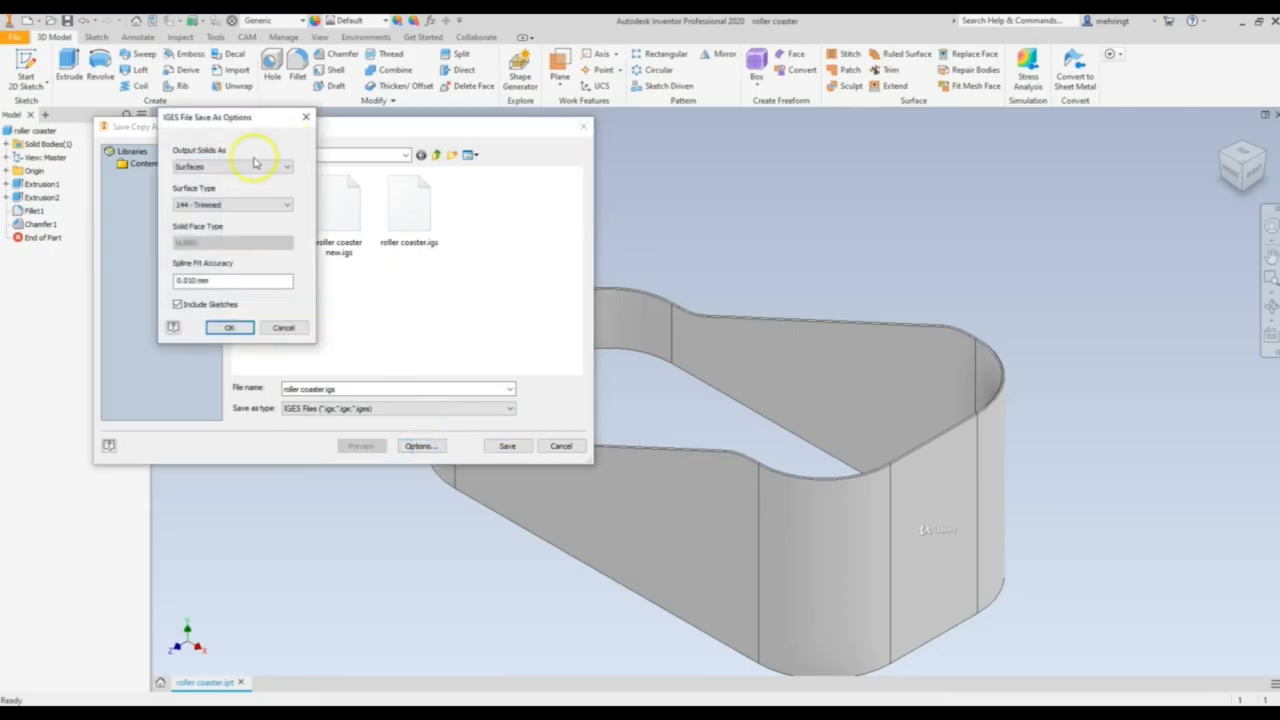
left_click(243, 166)
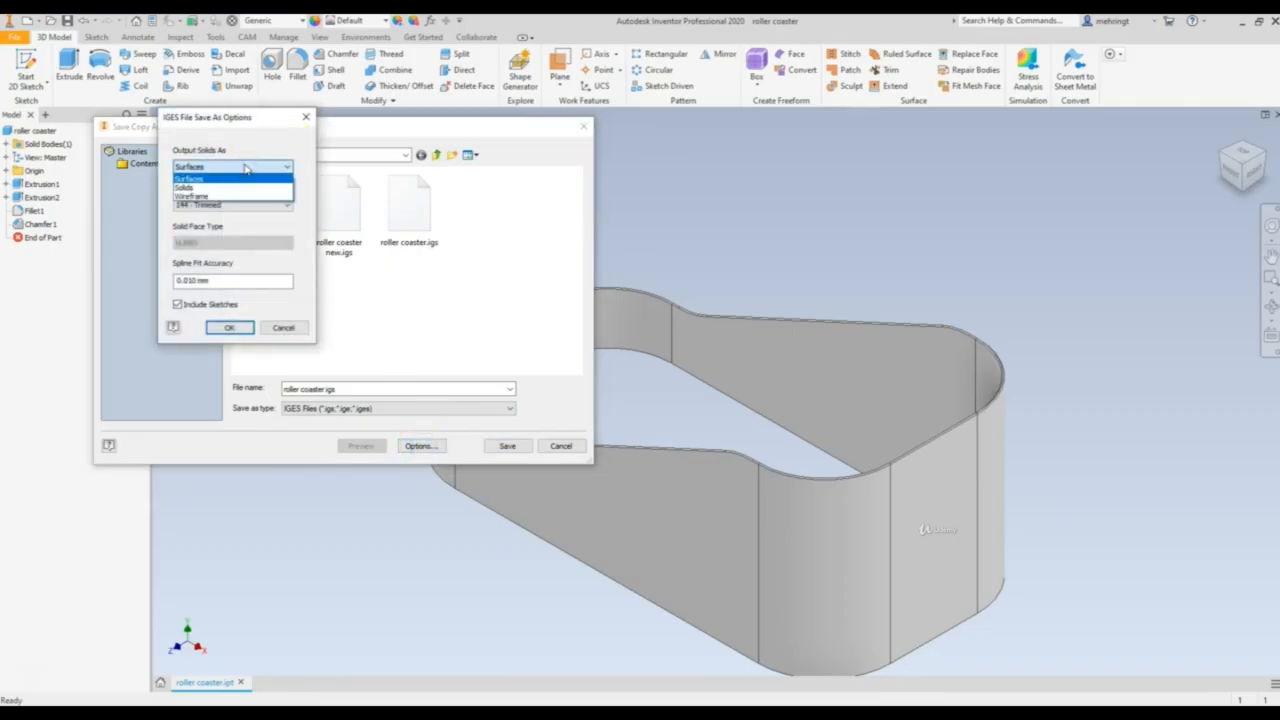
left_click(237, 180)
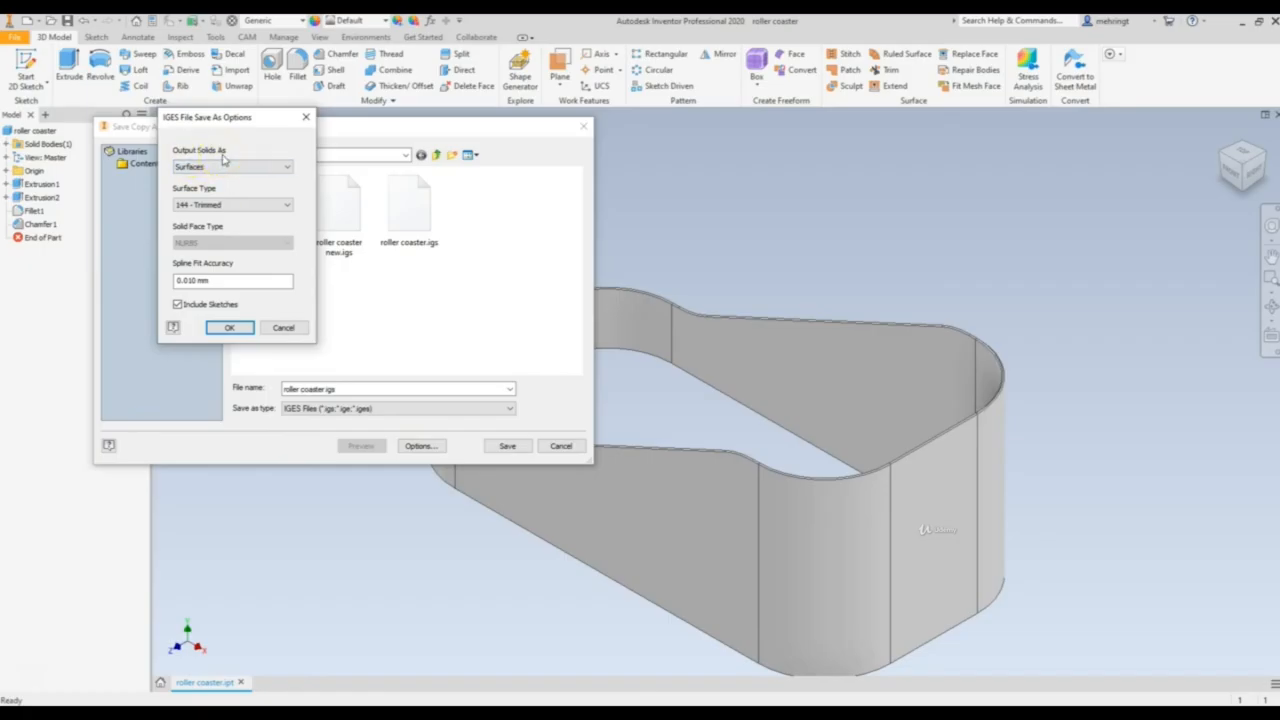
left_click(238, 205)
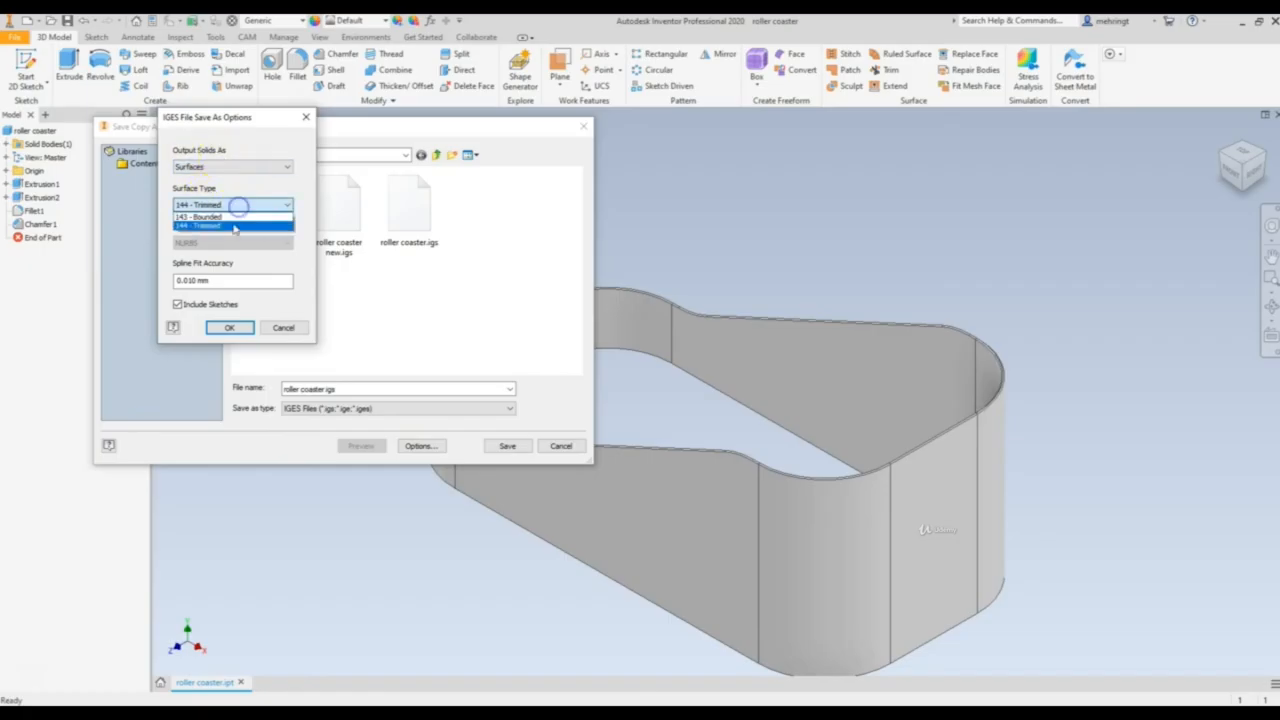
left_click(229, 226)
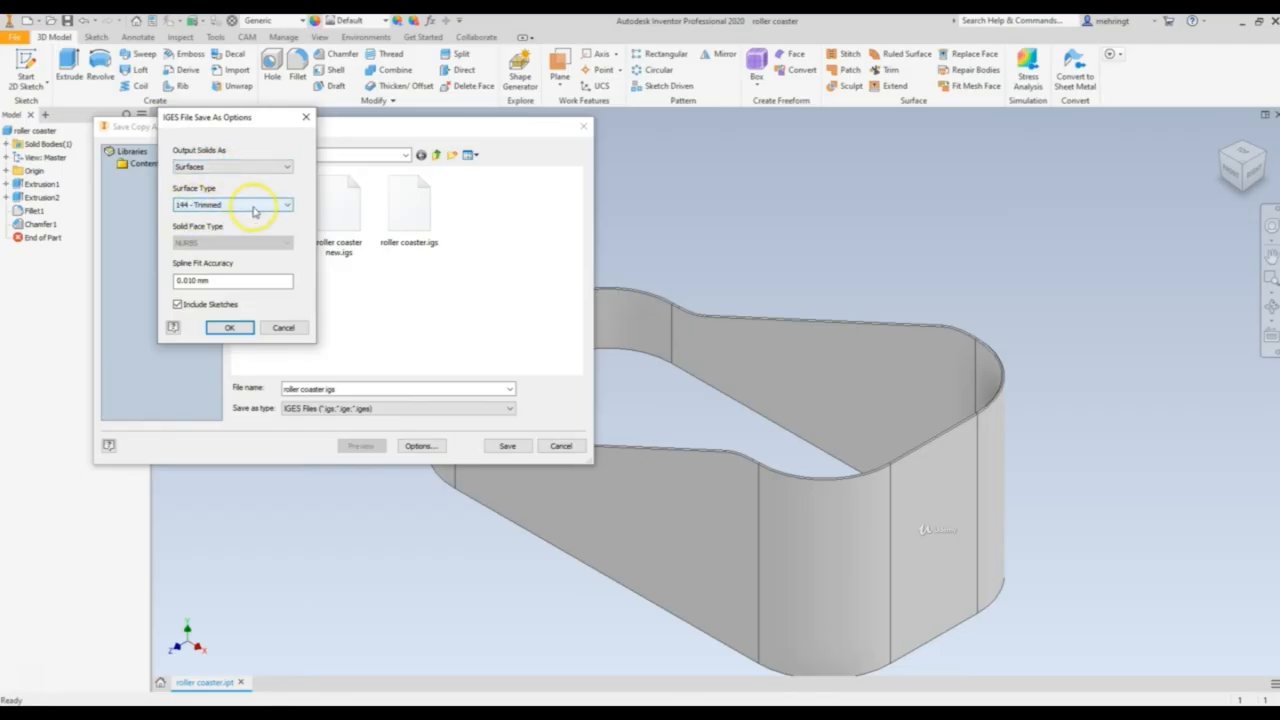
left_click(231, 328)
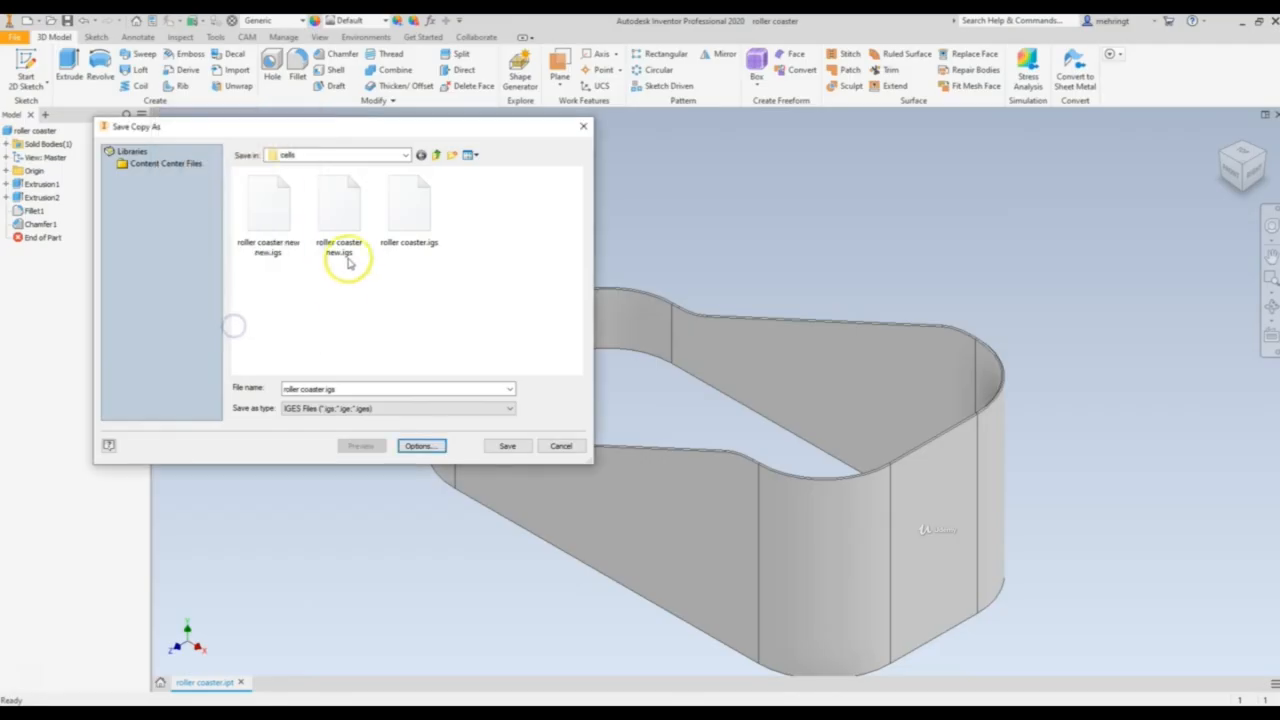
left_click(503, 446)
left_click(672, 369)
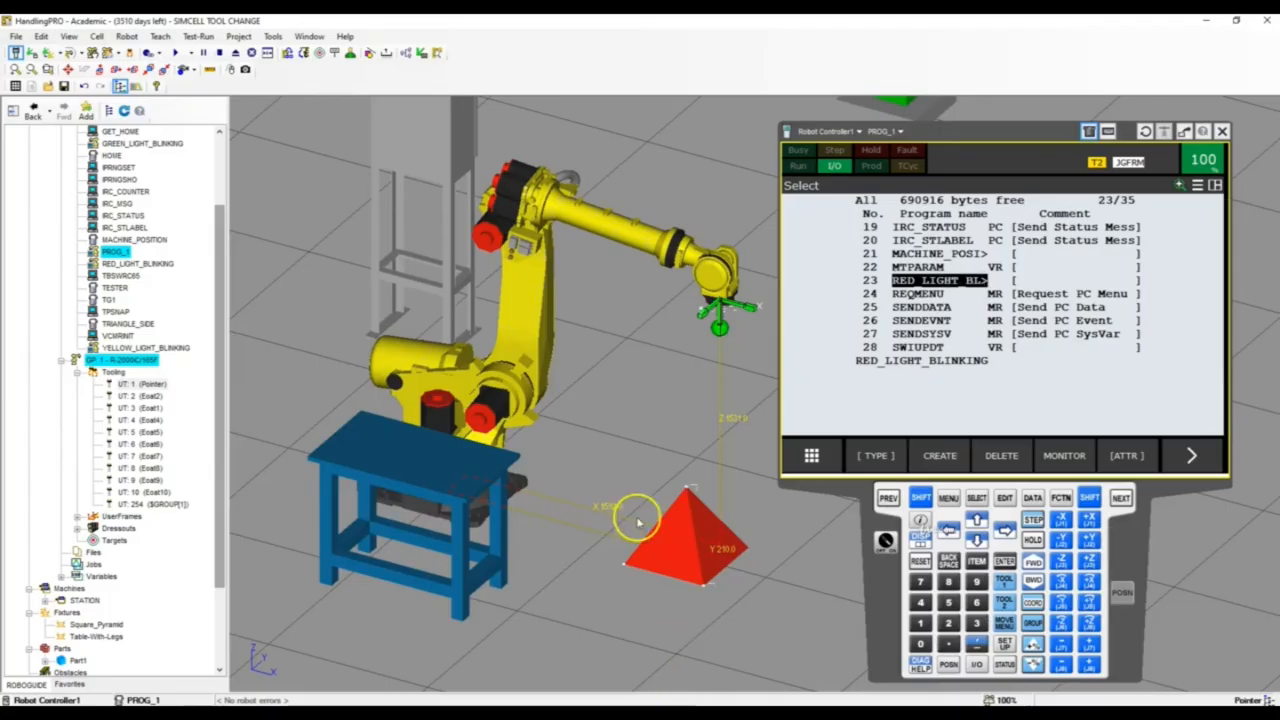
Switch to ROBOGUIDE HandlingPRO and add the single CAD file roller coaster new new.igs to the cell as a part
scroll(634, 520, "down", 3)
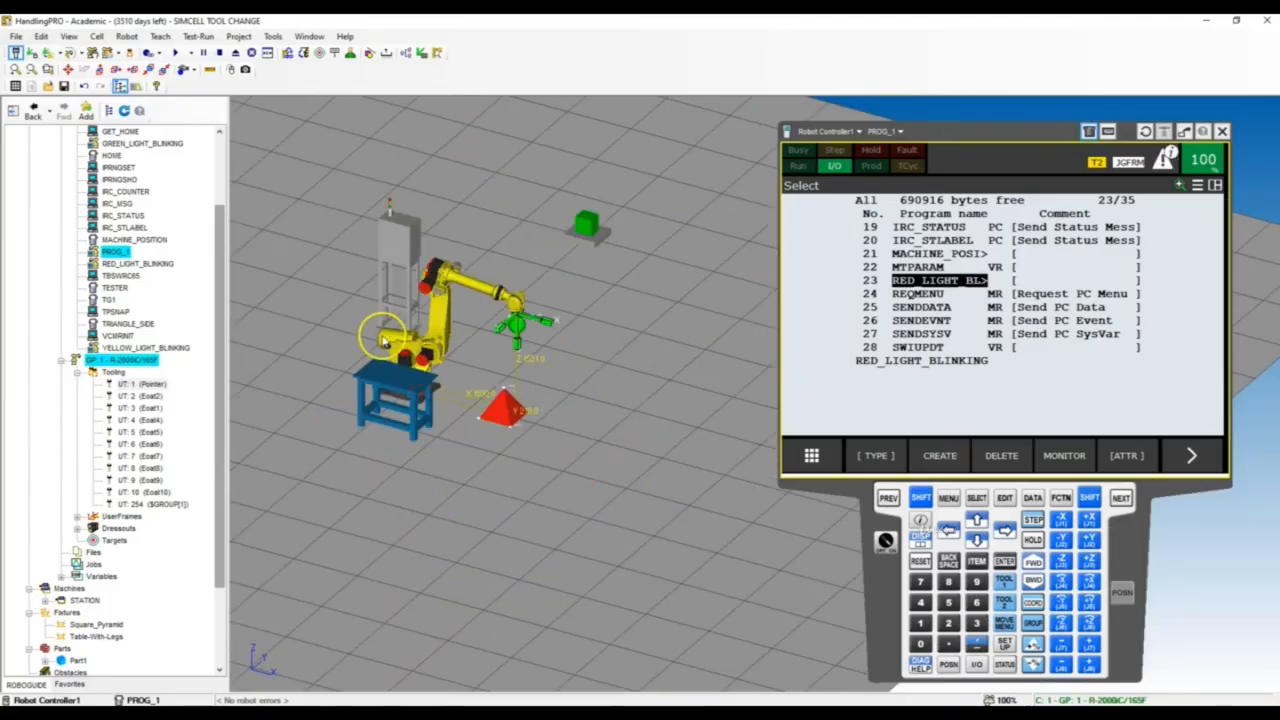
scroll(567, 228, "up", 2)
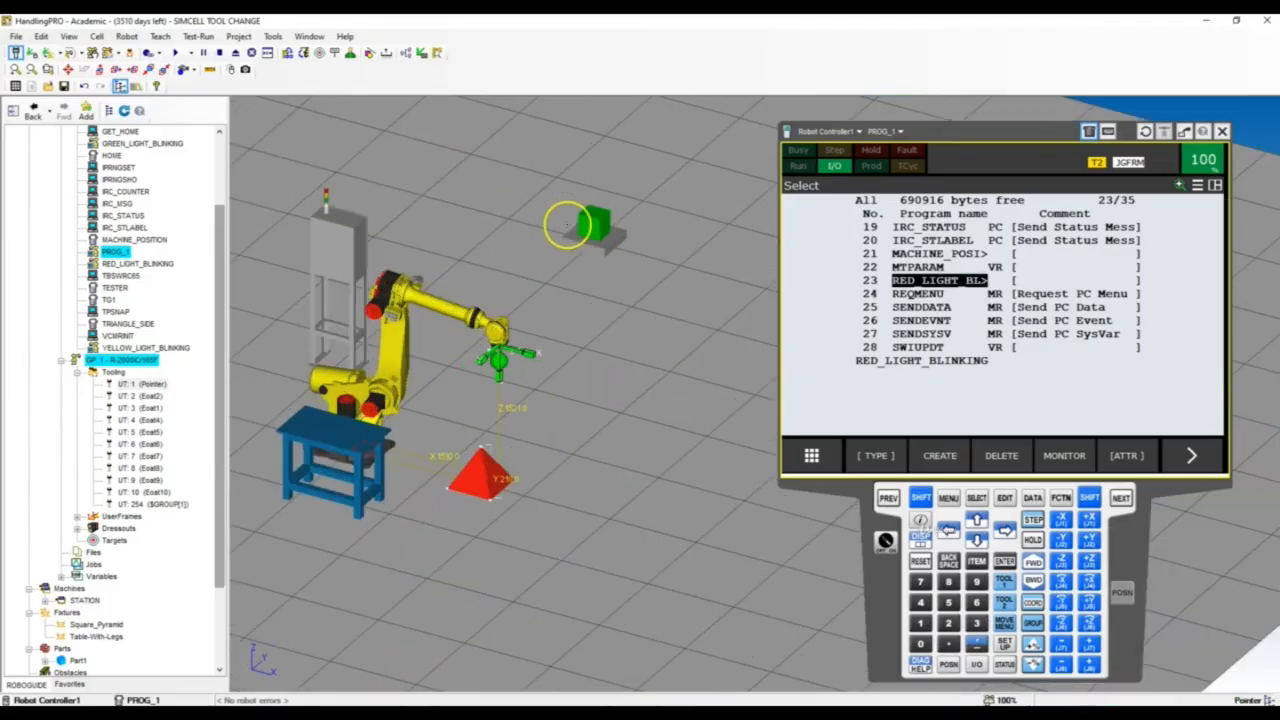
left_click(96, 36)
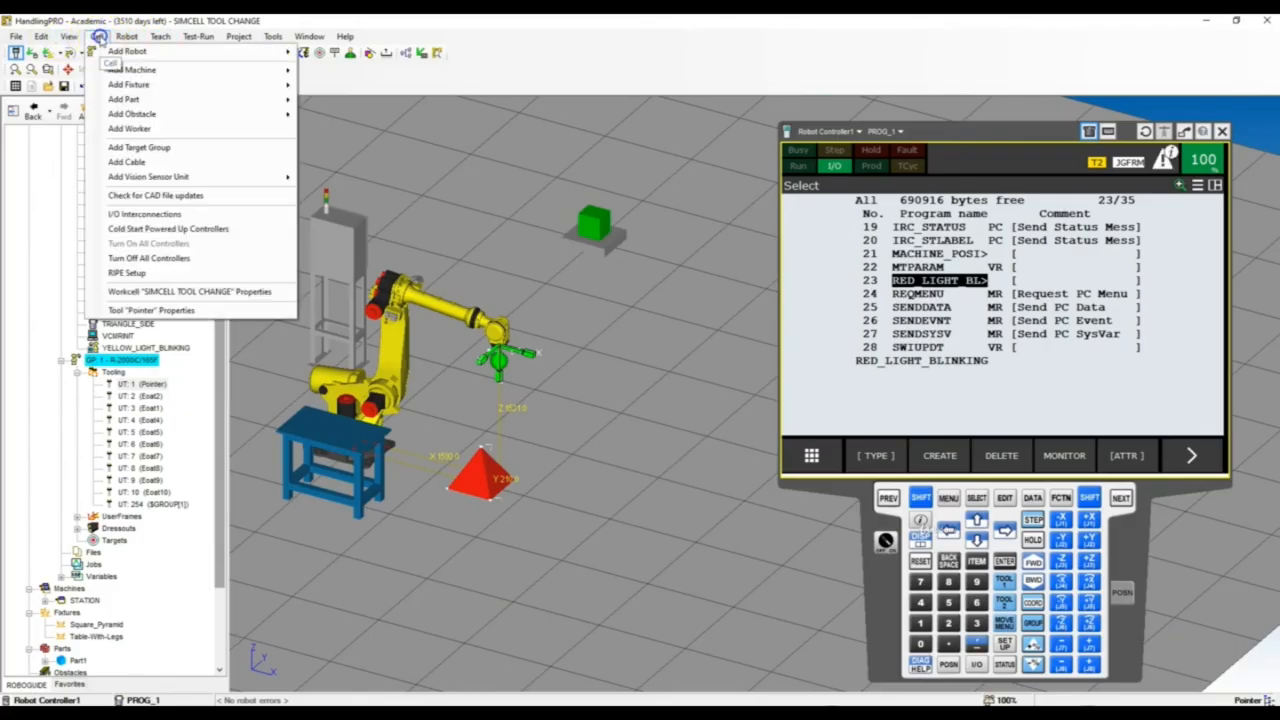
mouse_move(117, 99)
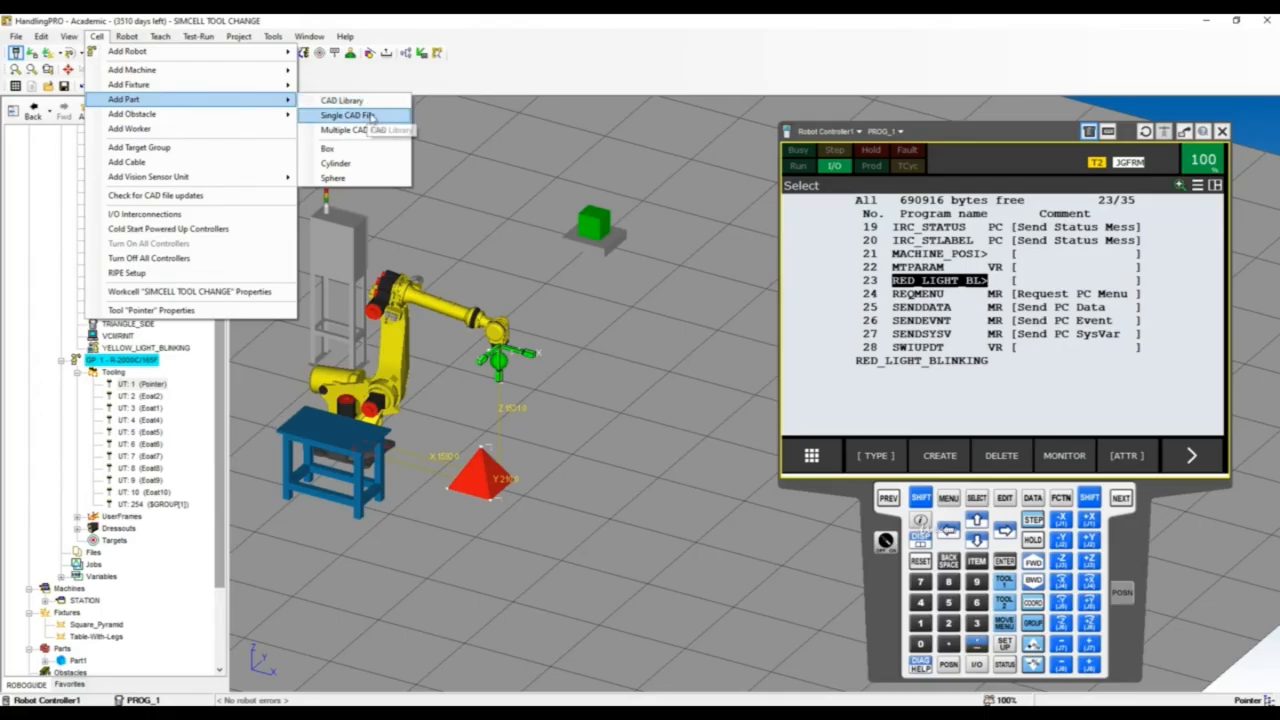
left_click(372, 116)
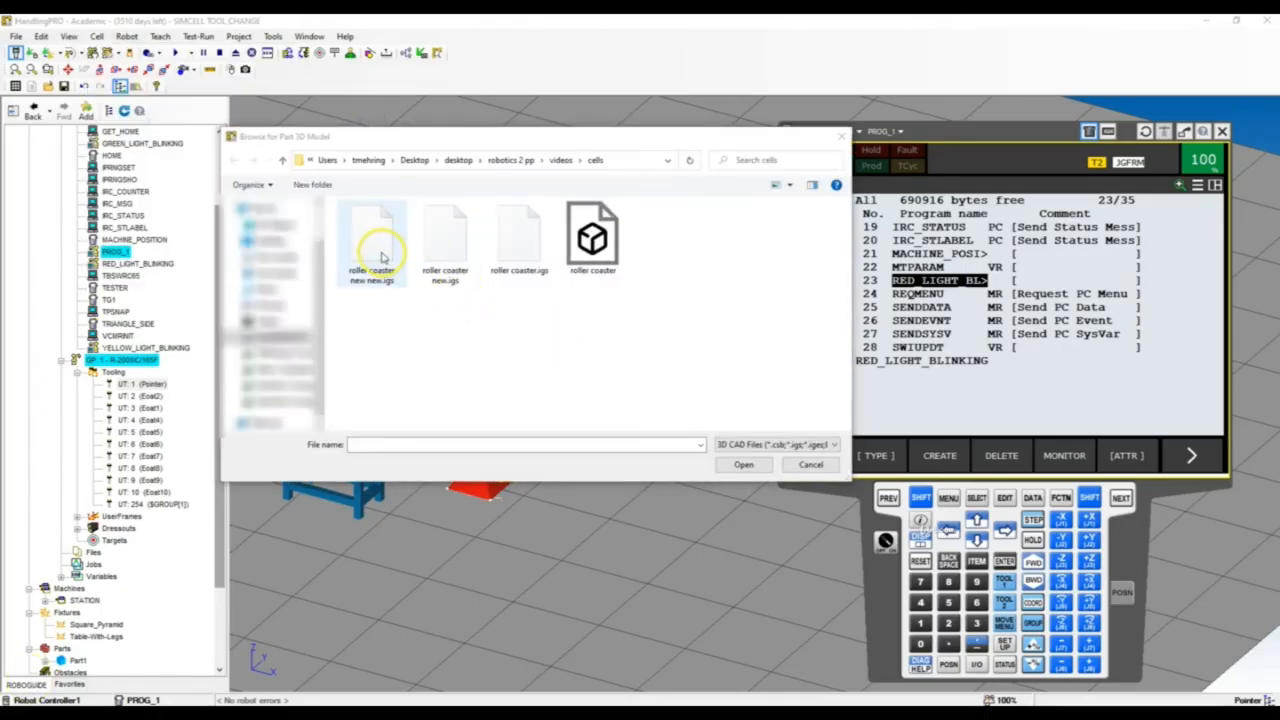
left_click(381, 255)
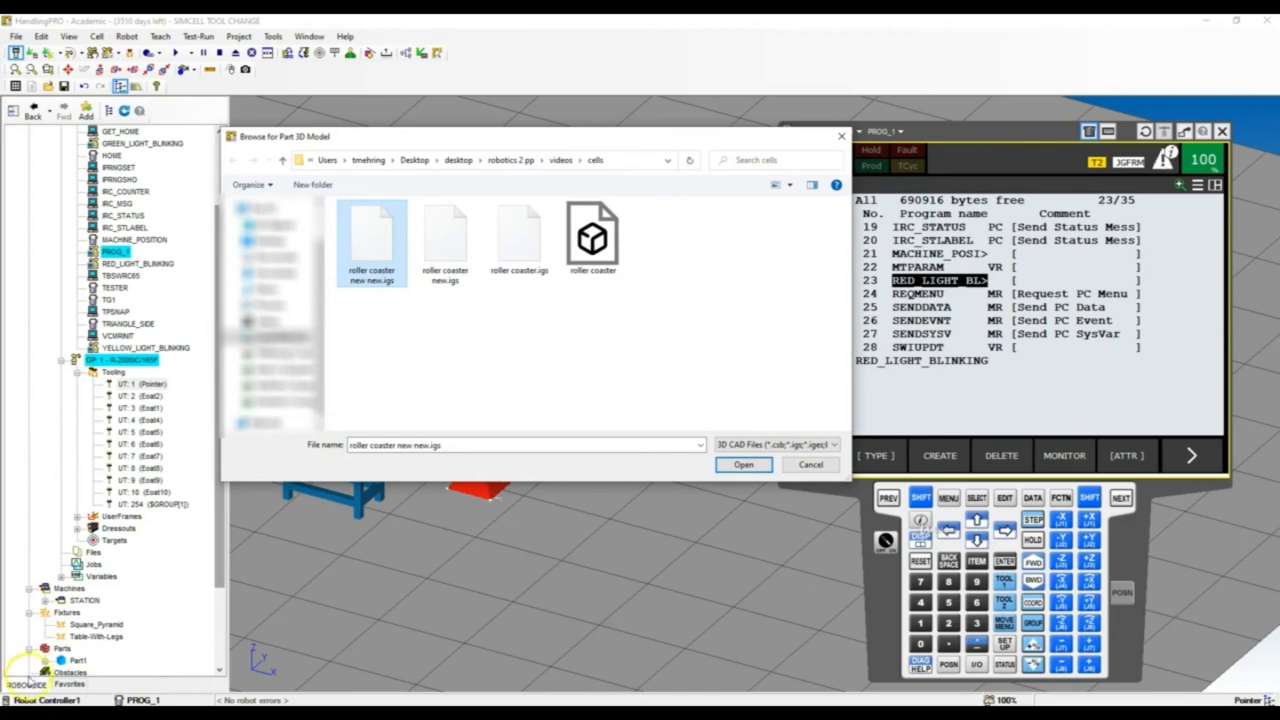
left_click(743, 465)
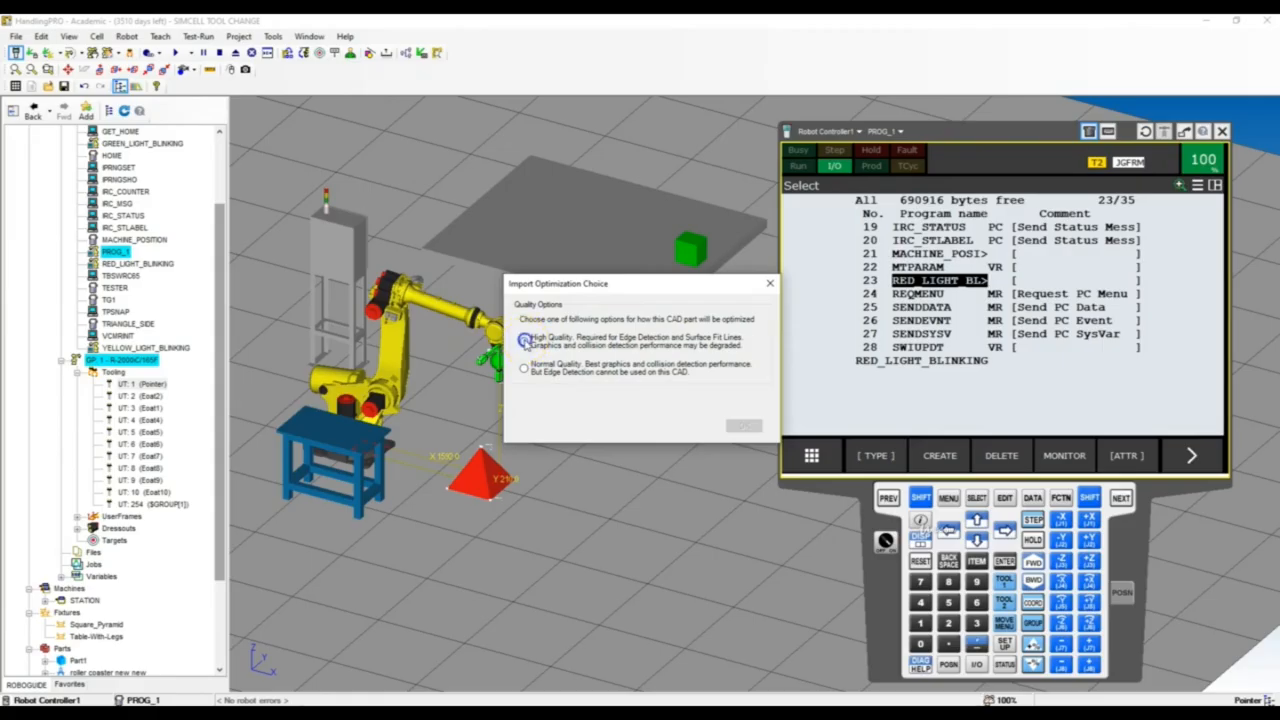
Choose the High Quality import option for edge detection and accept the new part's default properties
left_click(524, 341)
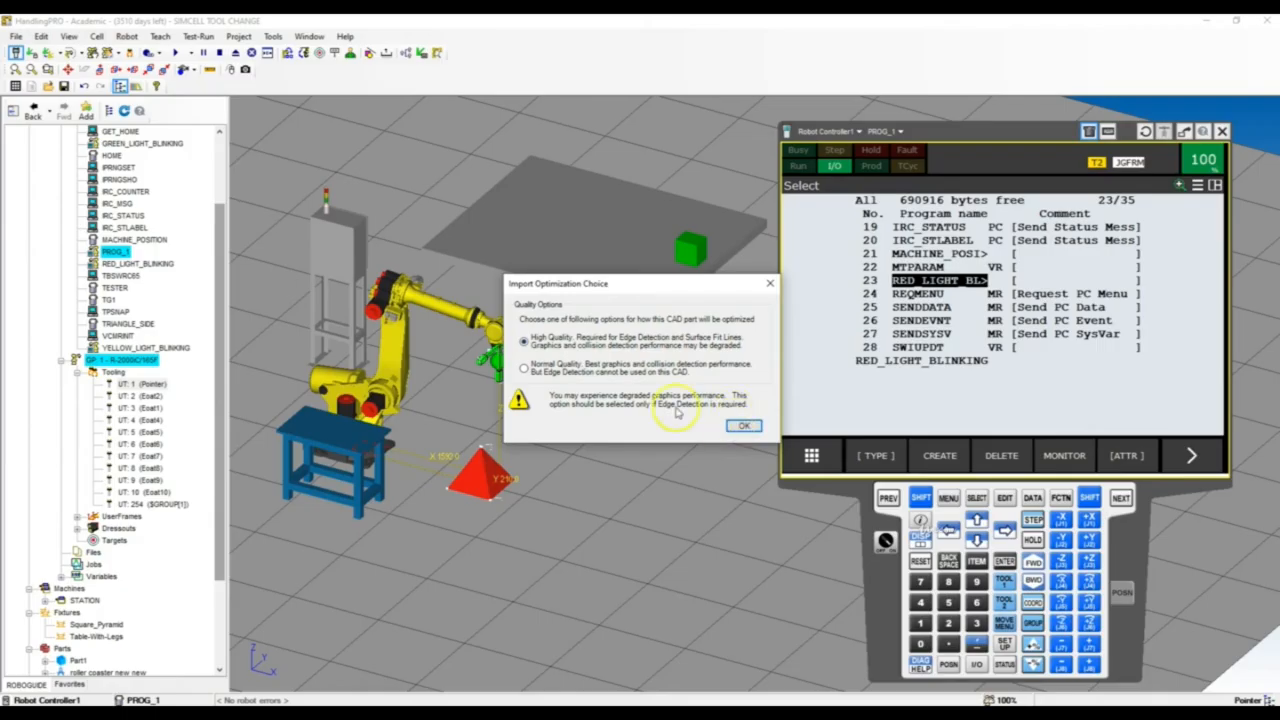
left_click(742, 425)
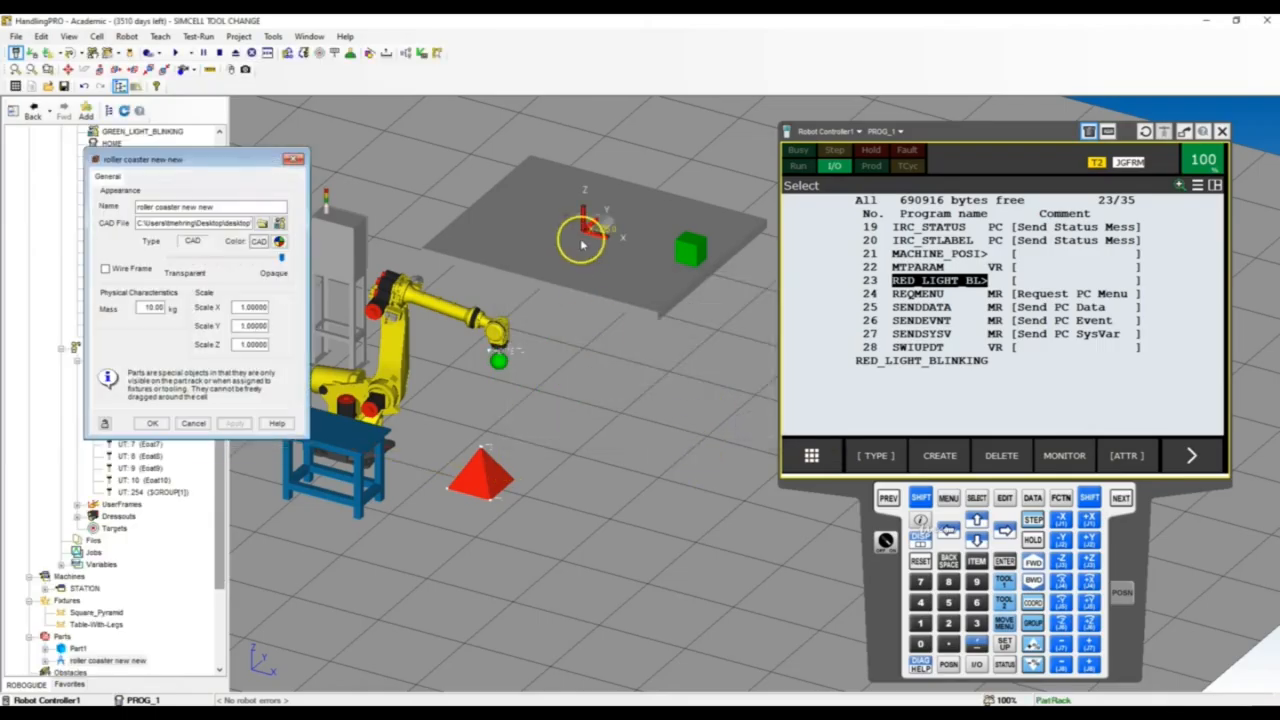
scroll(588, 190, "up", 3)
scroll(588, 240, "up", 3)
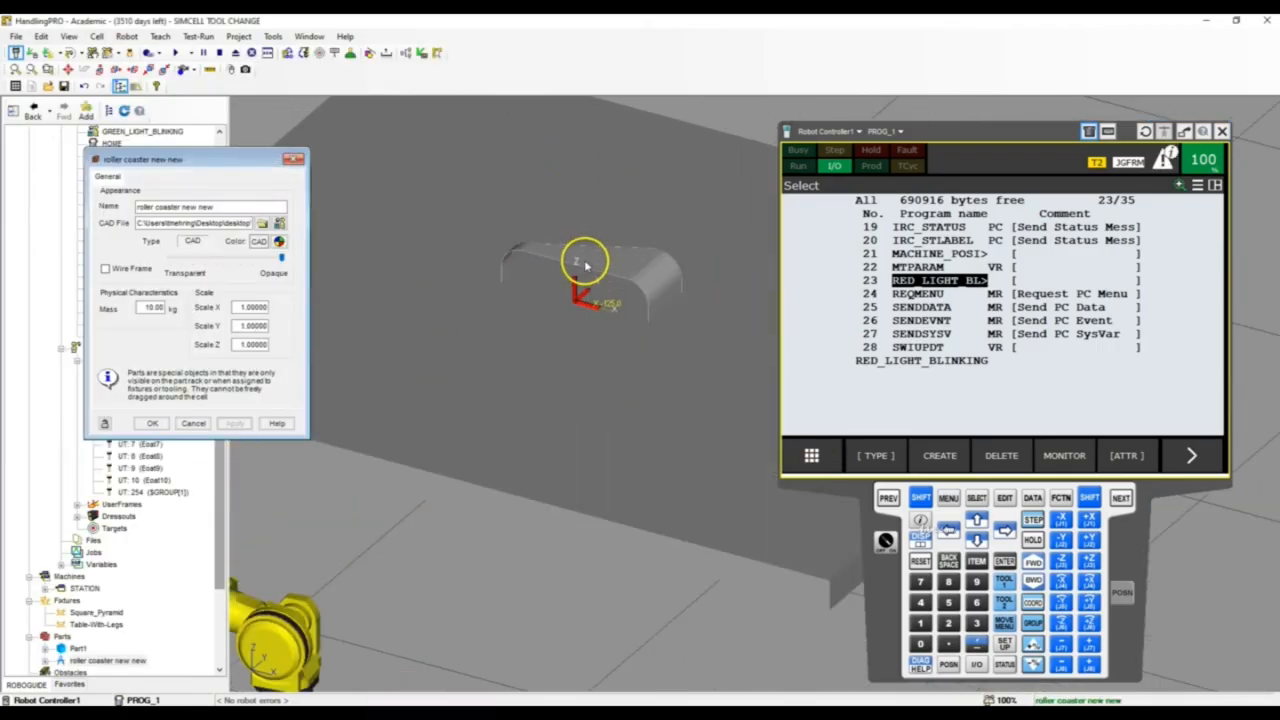
left_click(152, 423)
Assign the roller coaster new new part to the Table-With-Legs fixture and enable editing of its part offset
scroll(594, 320, "down", 5)
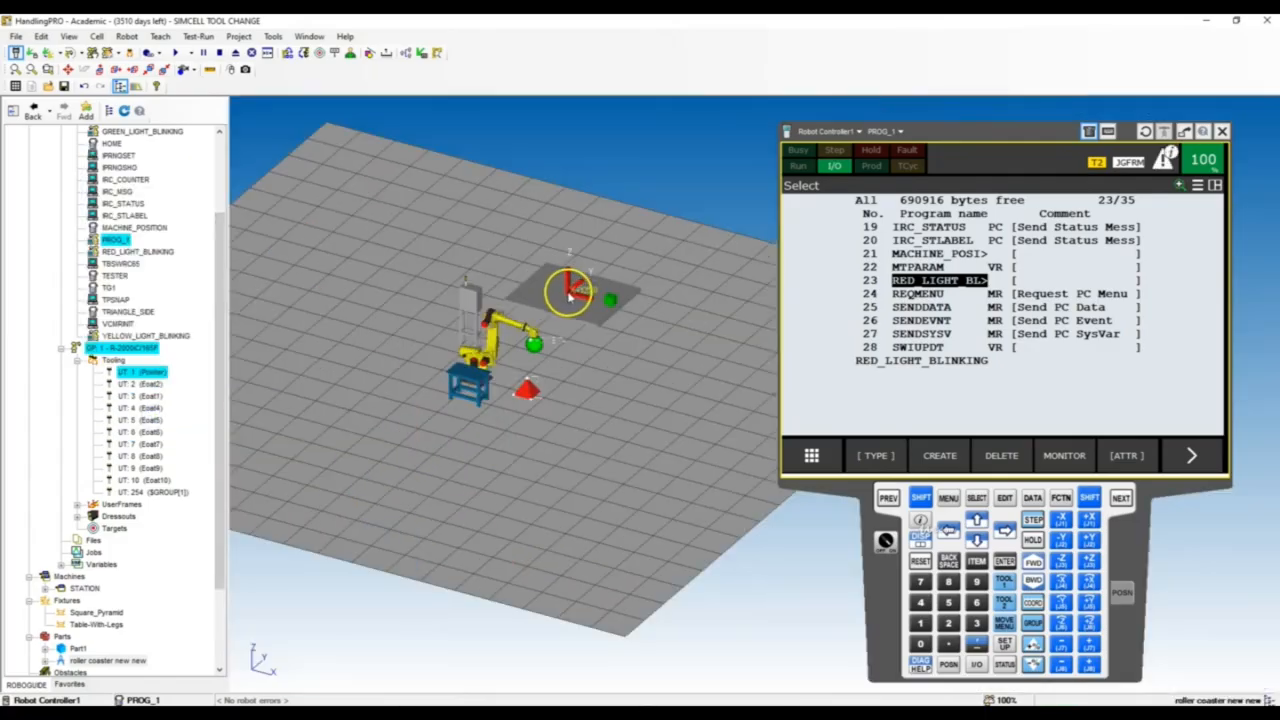
scroll(472, 382, "up", 5)
left_click(436, 360)
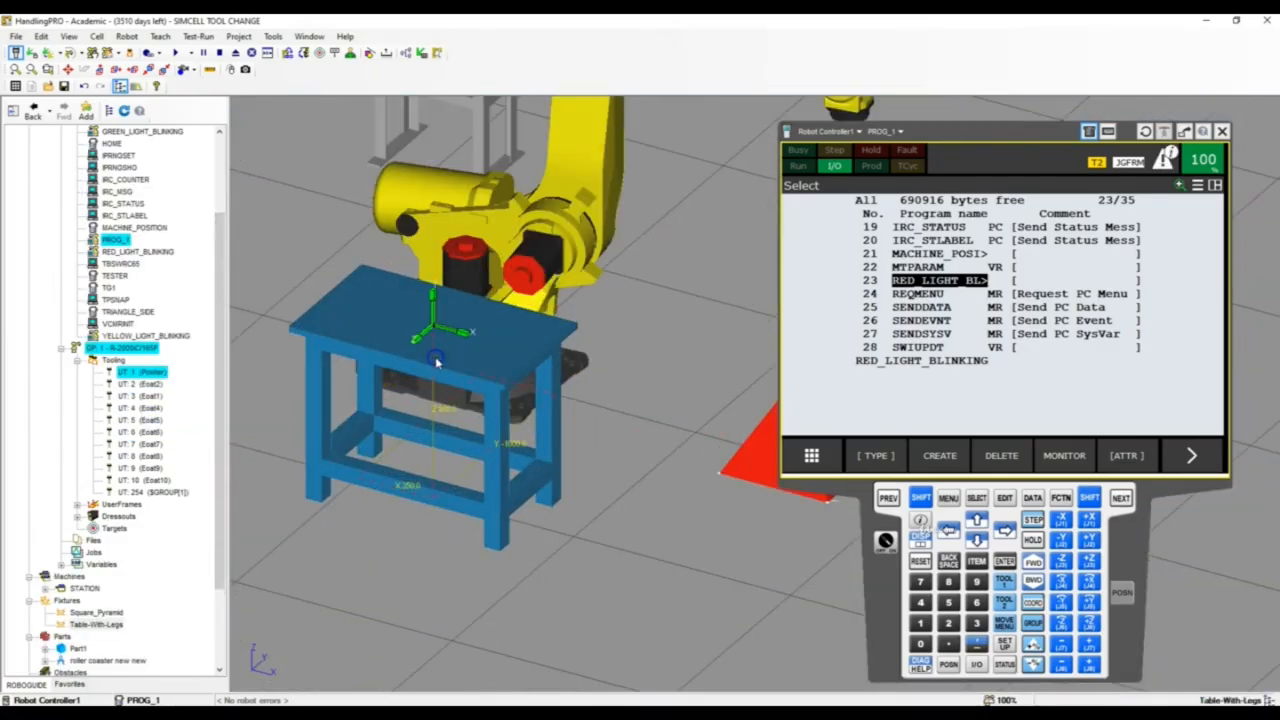
double_click(436, 362)
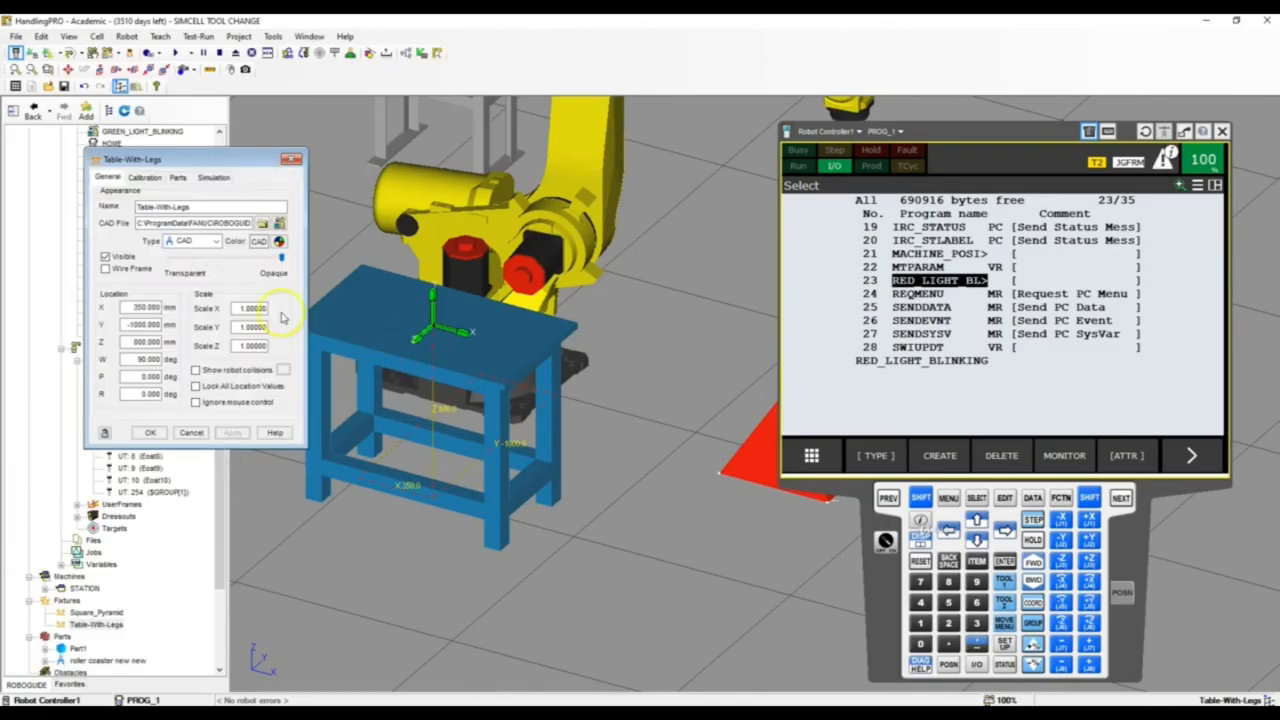
left_click(177, 177)
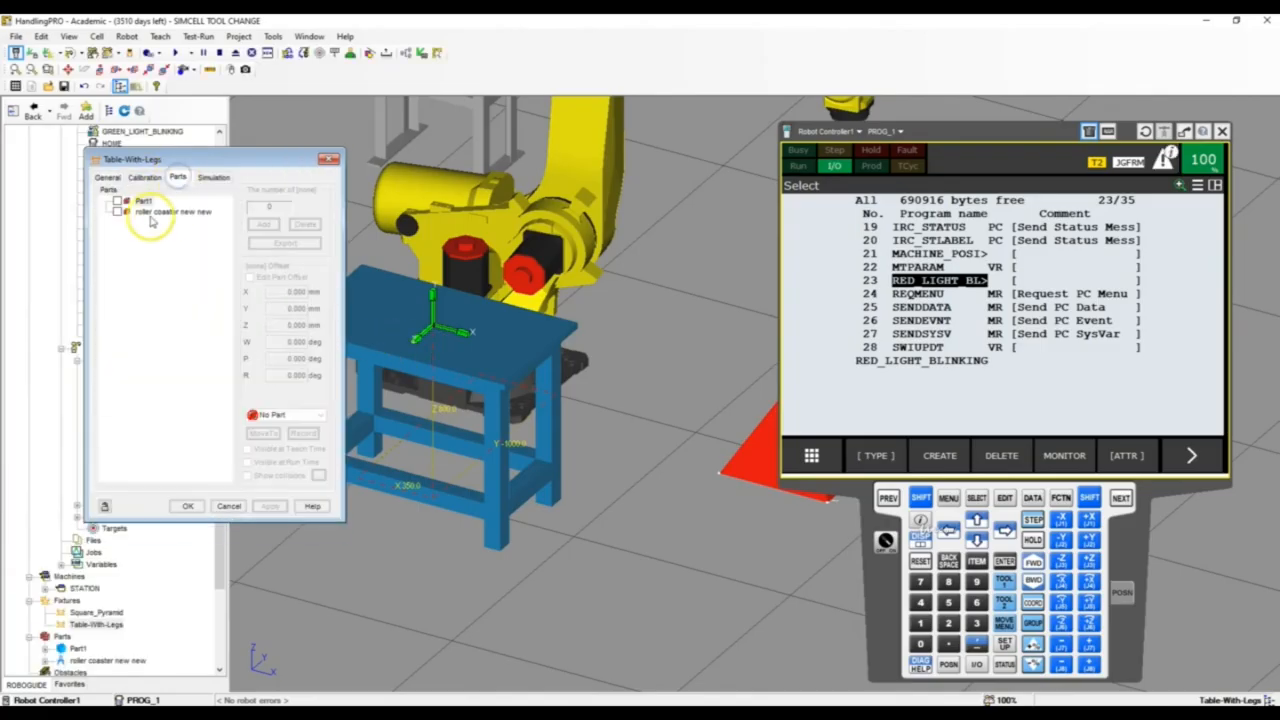
left_click(117, 213)
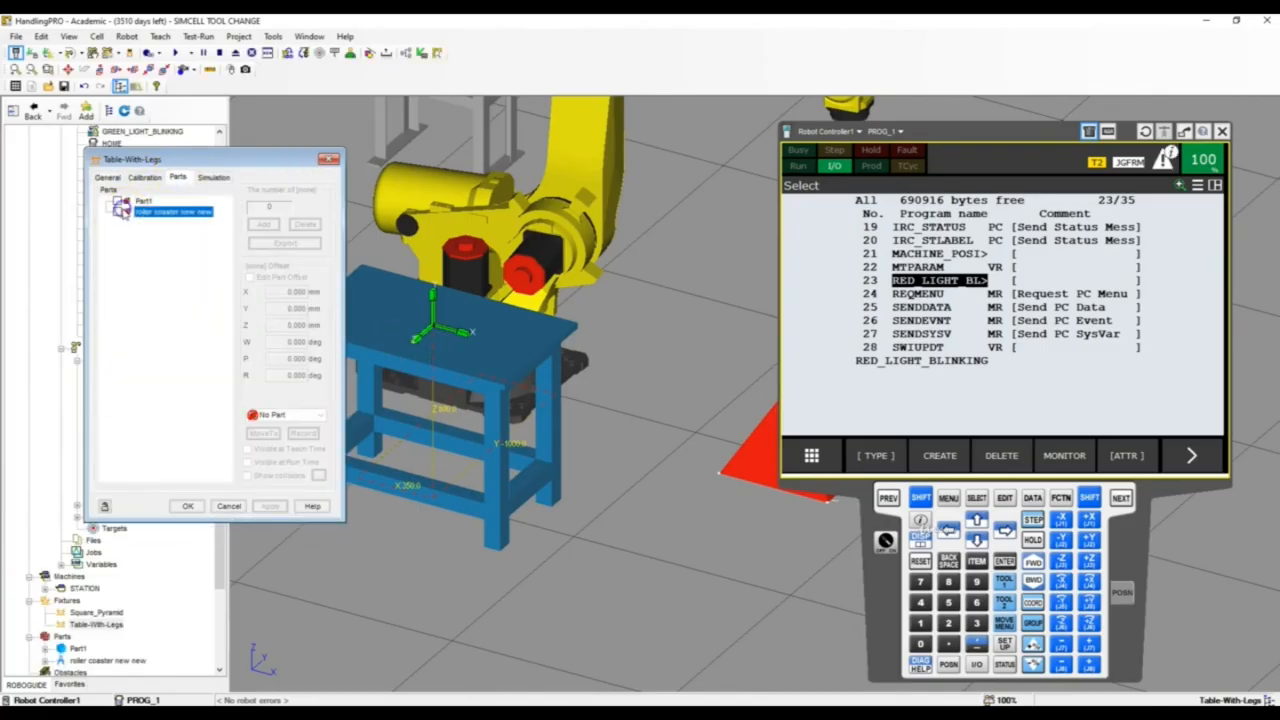
left_click(270, 506)
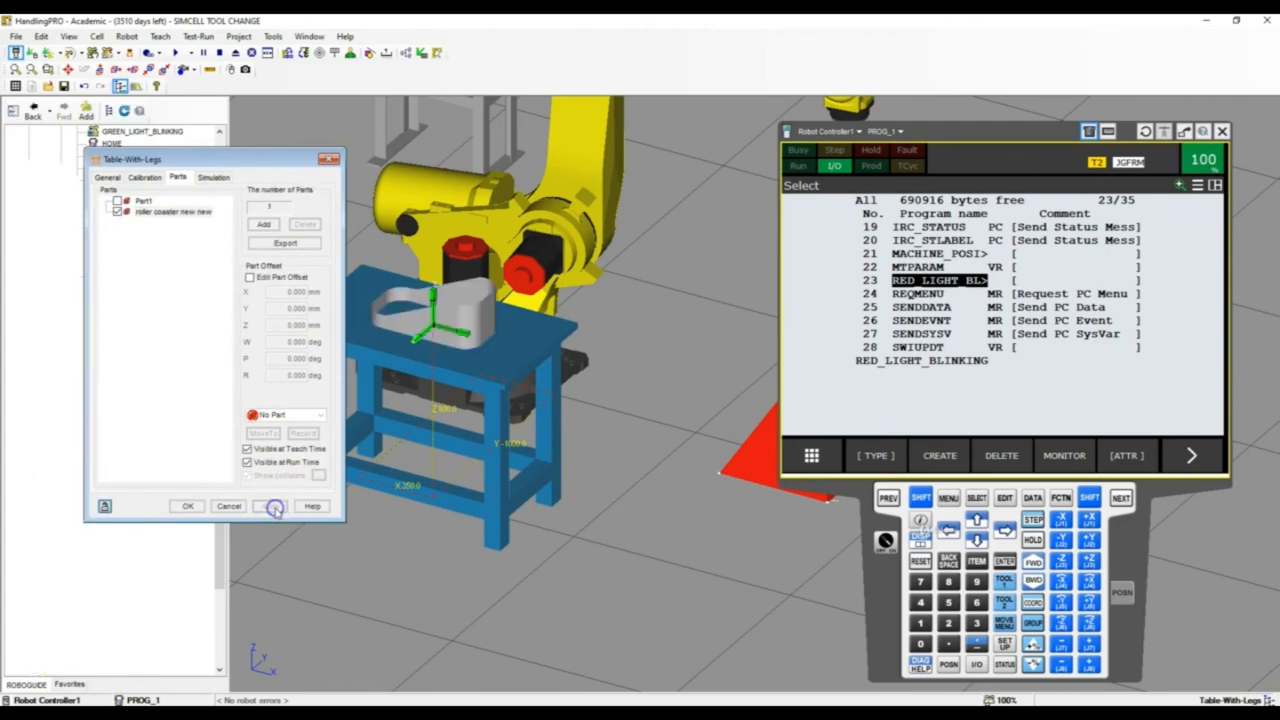
left_click(250, 278)
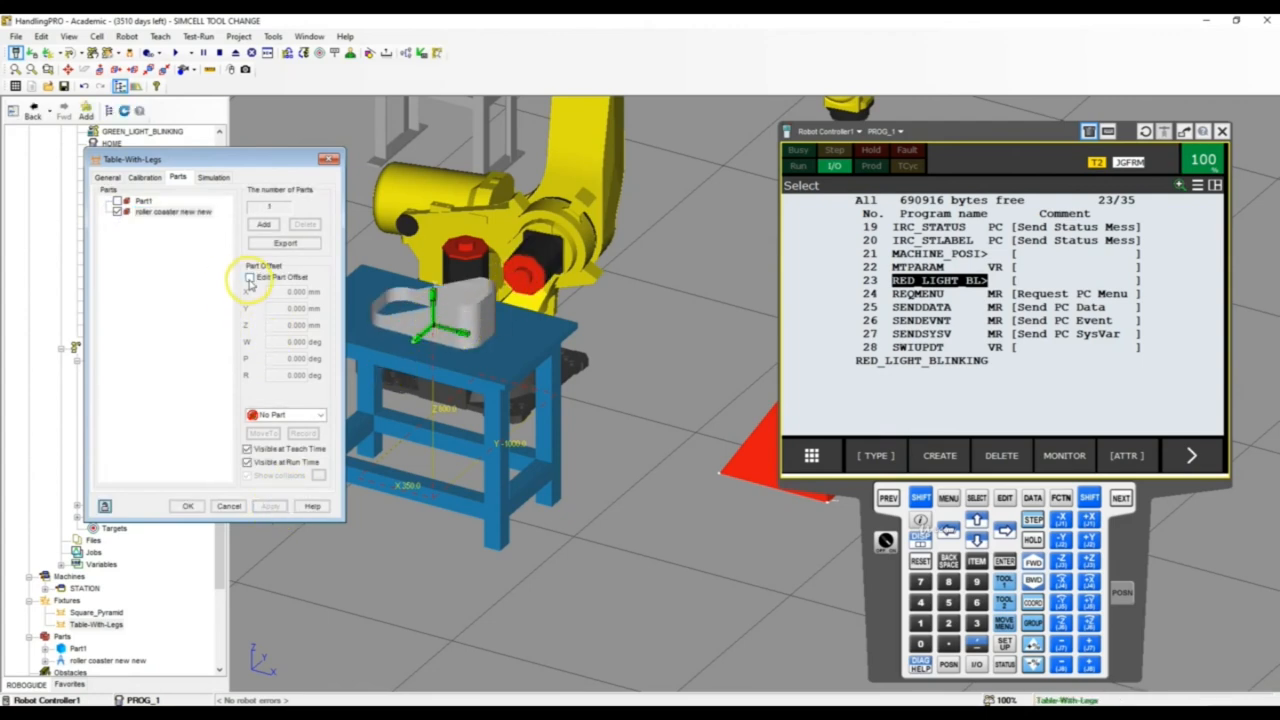
Try a 90 degree W rotation in the part offset and return W to 0
right_click_drag(485, 324, 663, 344)
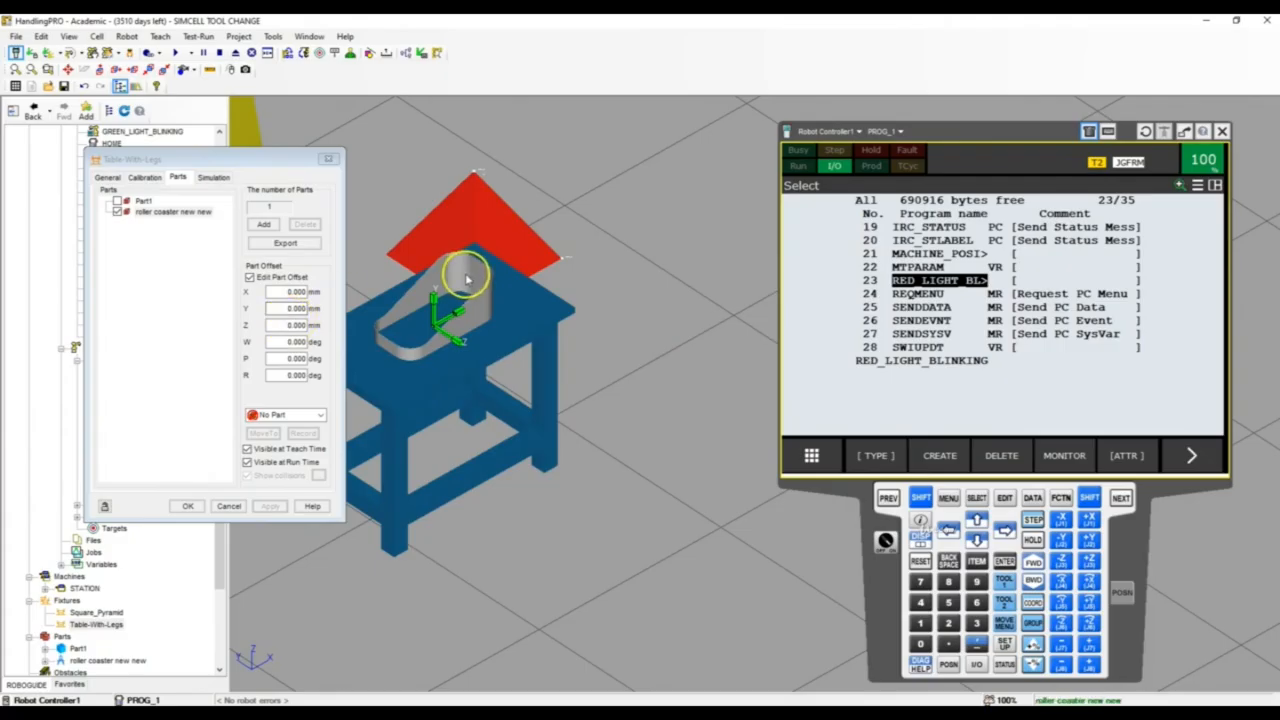
right_click_drag(466, 275, 435, 283)
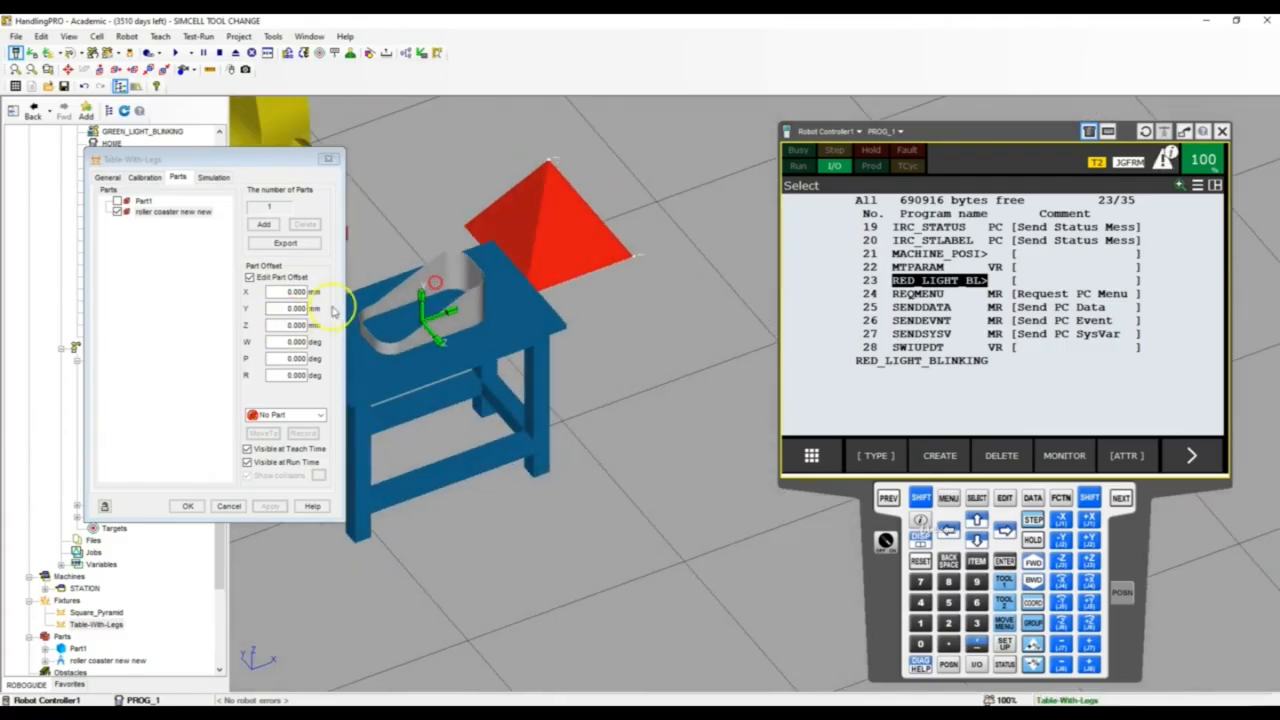
left_click(272, 341)
type("90")
key("Return")
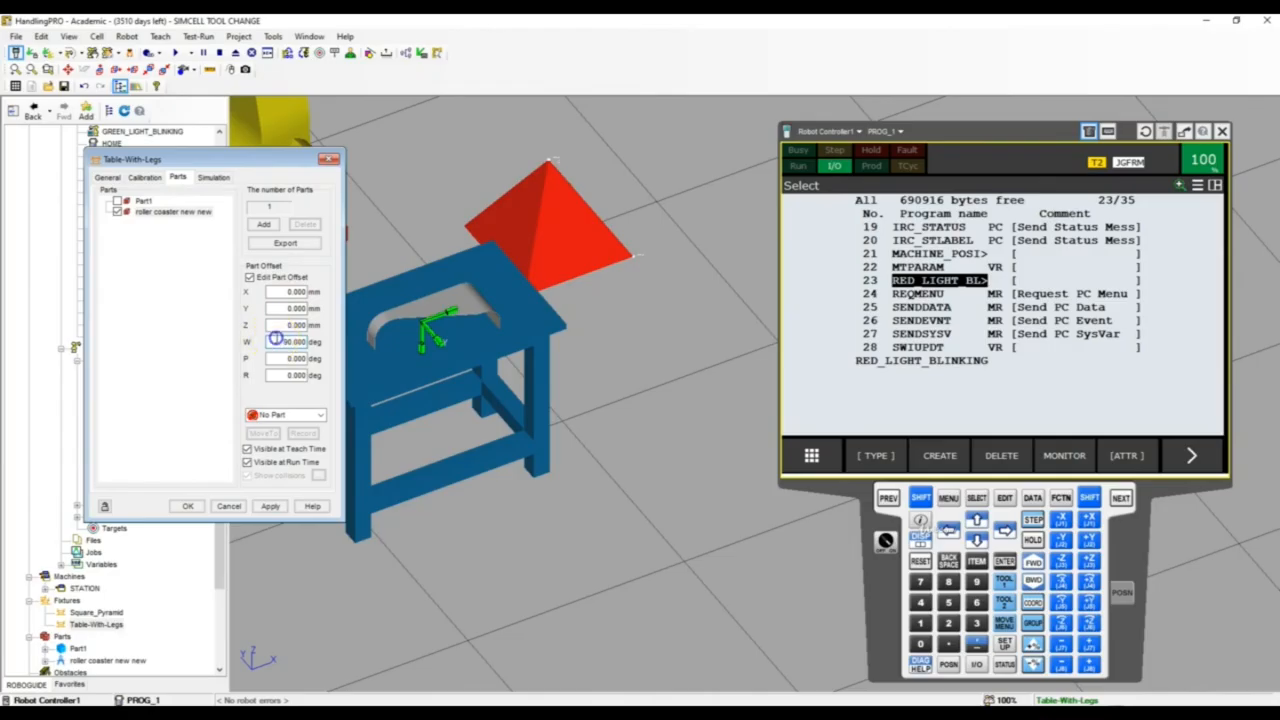
left_click_drag(275, 341, 312, 342)
type("0")
key("Return")
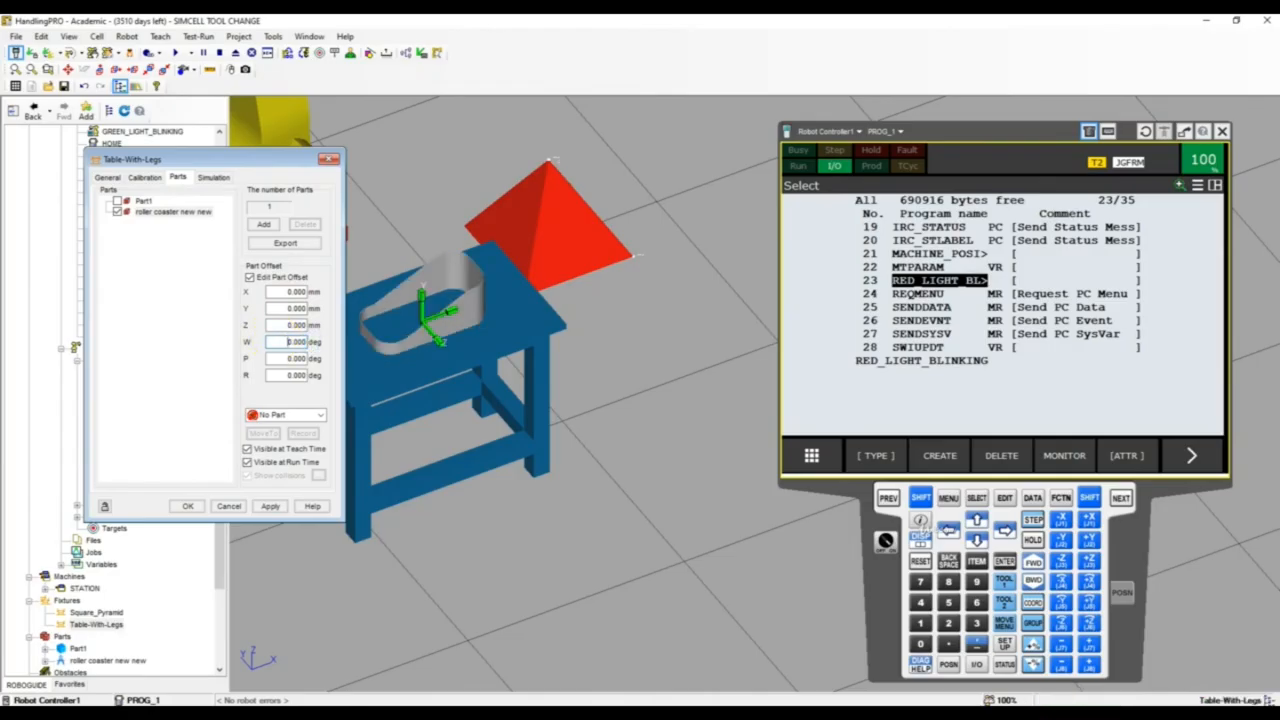
Try a 90 degree R rotation in the part offset and return R to 0
left_click_drag(283, 376, 312, 376)
type("90")
key("Return")
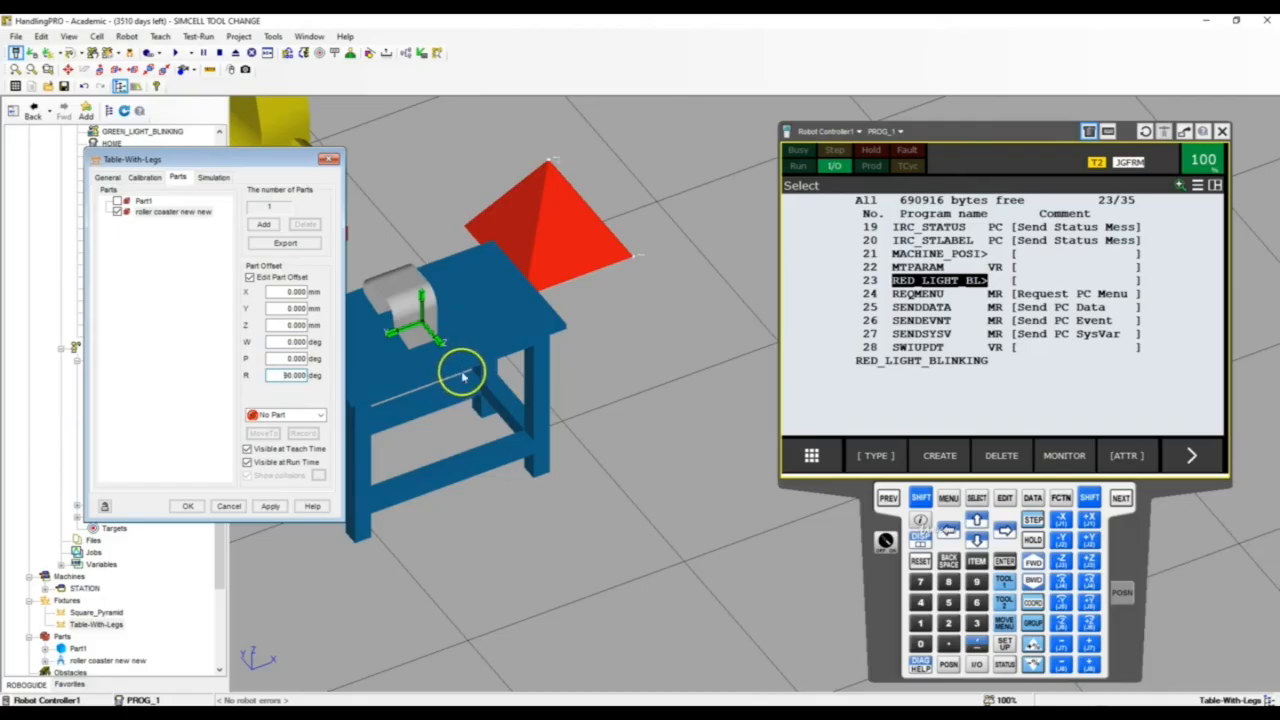
left_click_drag(284, 376, 314, 376)
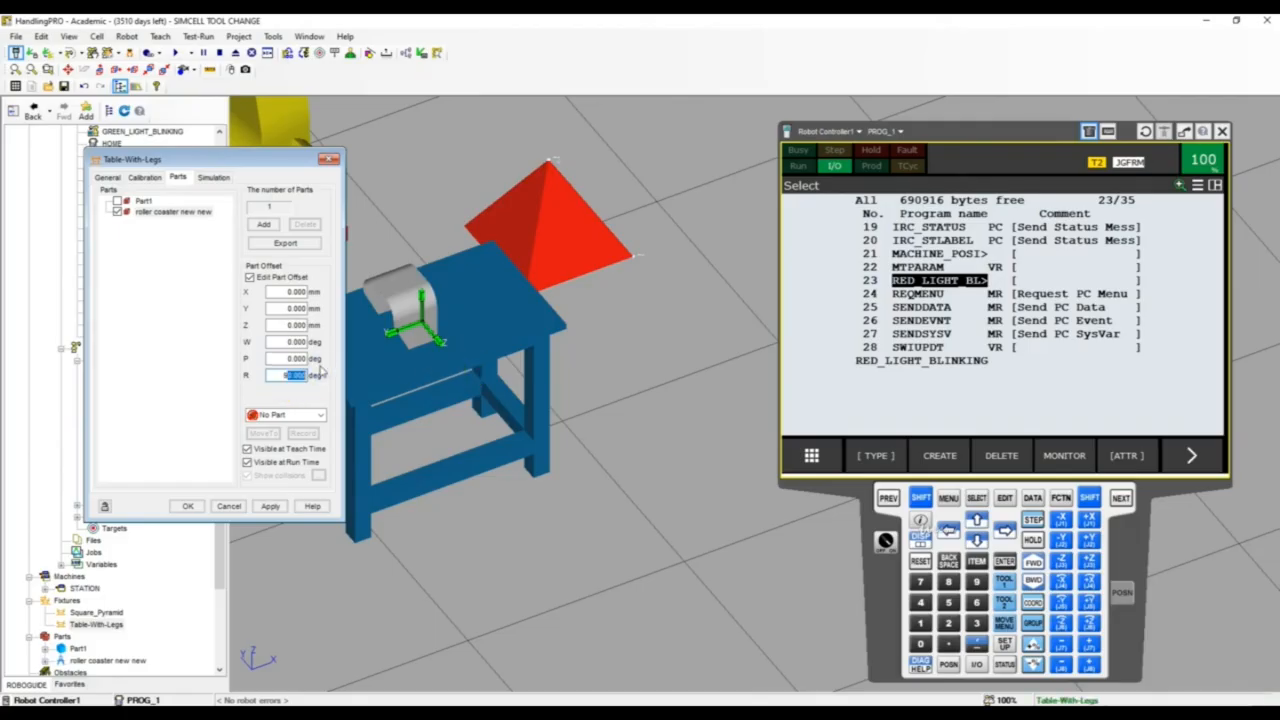
type("0")
key("Return")
Set the part offset's P rotation to 180 degrees and accept the Table-With-Legs properties
left_click(274, 357)
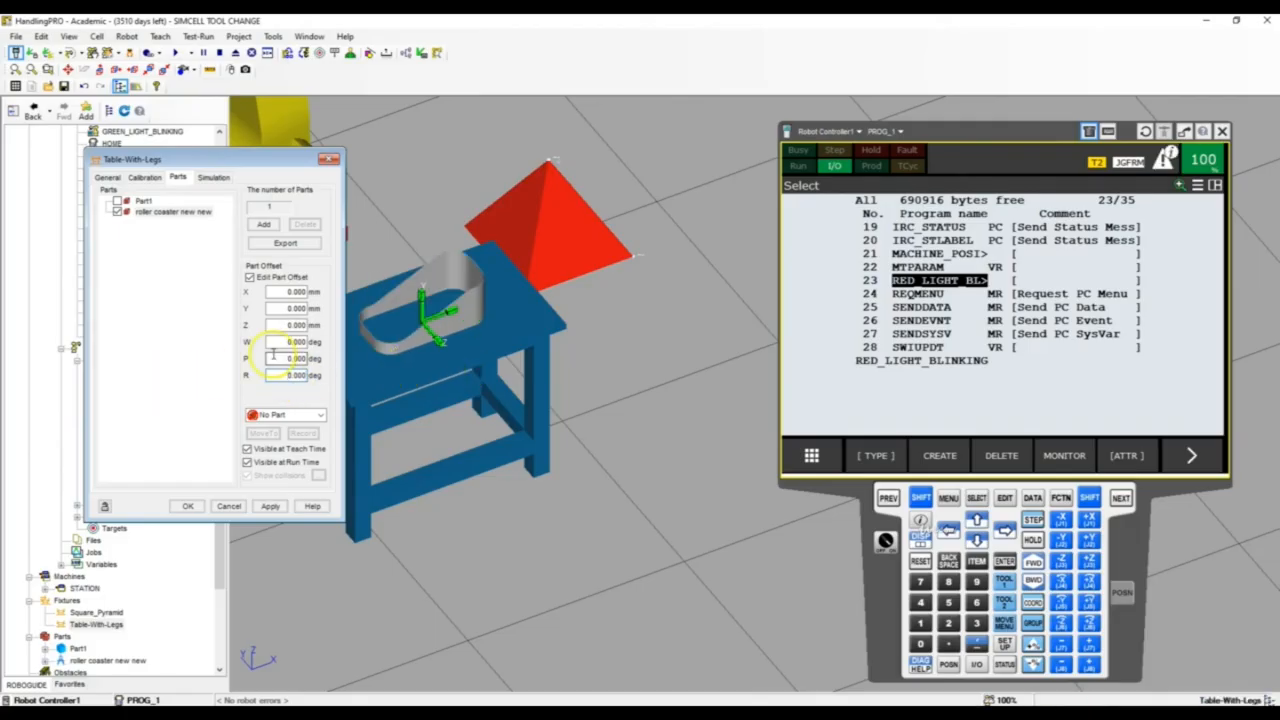
left_click_drag(274, 356, 401, 349)
key("Return")
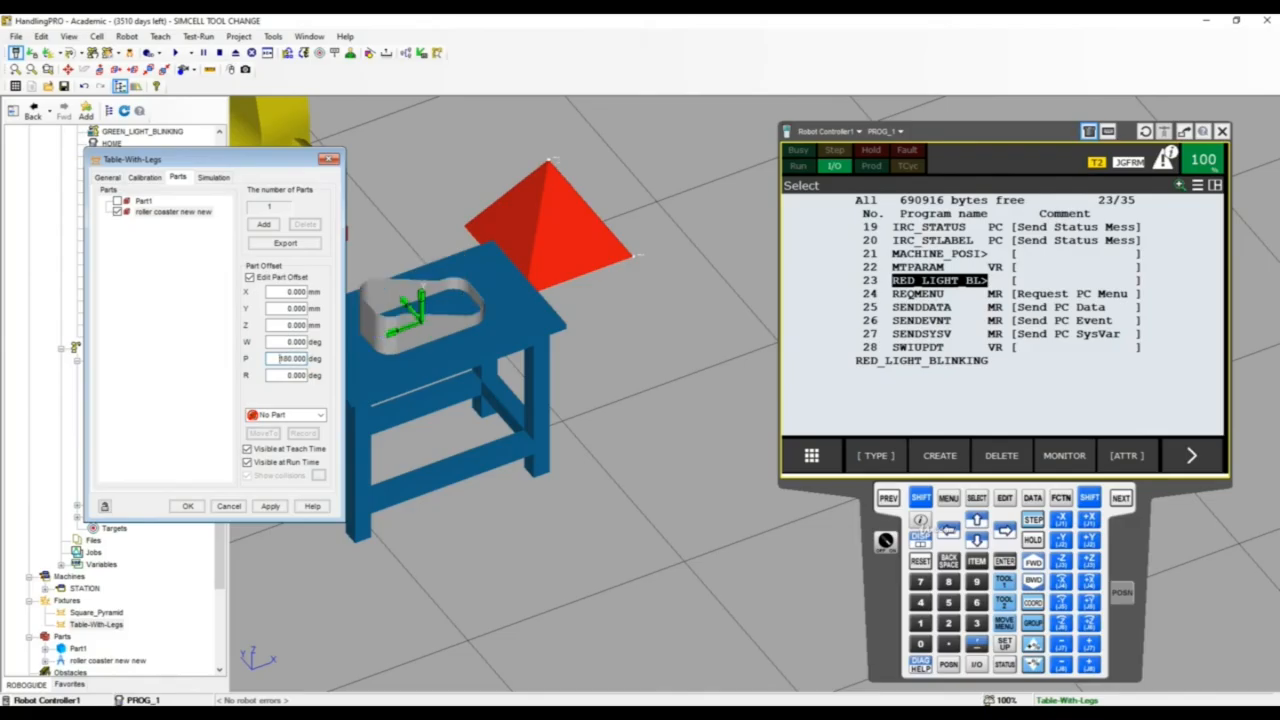
mouse_move(408, 301)
right_mouse_down()
mouse_move(469, 325)
mouse_move(409, 299)
right_mouse_up()
scroll(414, 320, "down", 5)
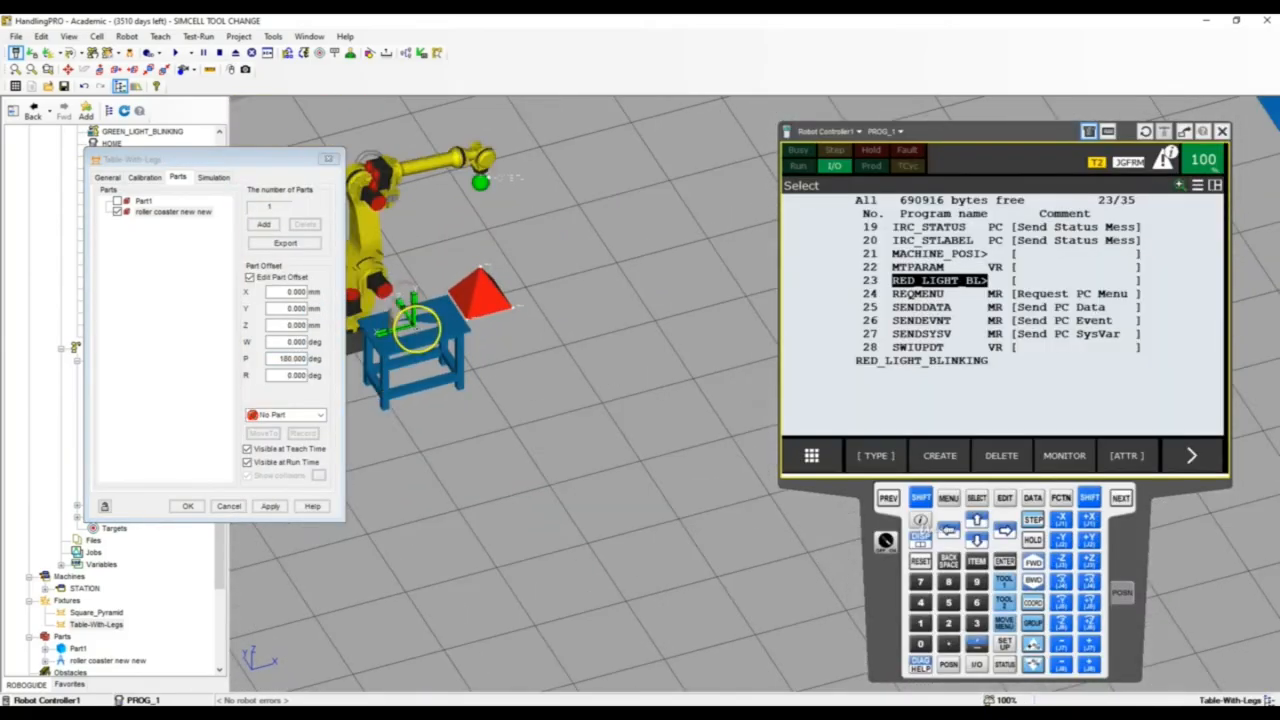
scroll(408, 324, "up", 5)
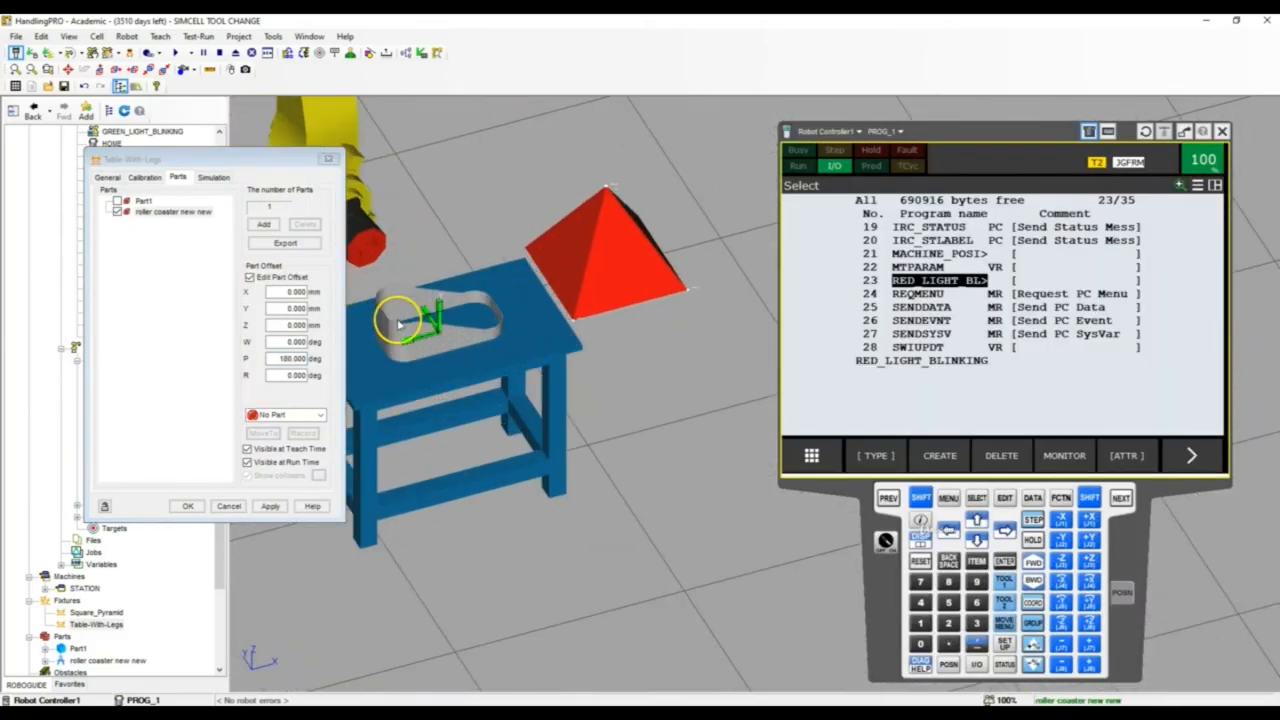
left_click(188, 506)
Examine the robot's pointer tool tip and the upper rim of the roller coaster part on the table
right_click_drag(420, 448, 337, 453)
scroll(337, 453, "down", 4)
scroll(337, 453, "down", 2)
scroll(388, 424, "up", 6)
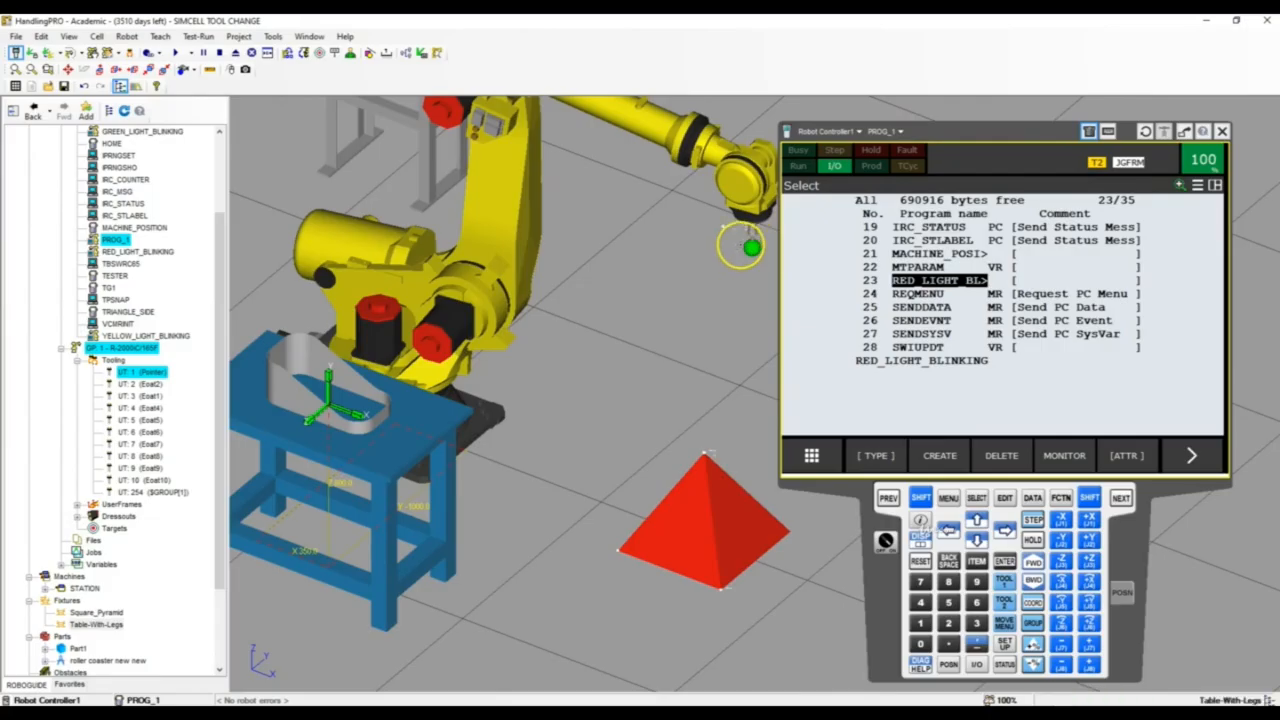
scroll(752, 245, "up", 10)
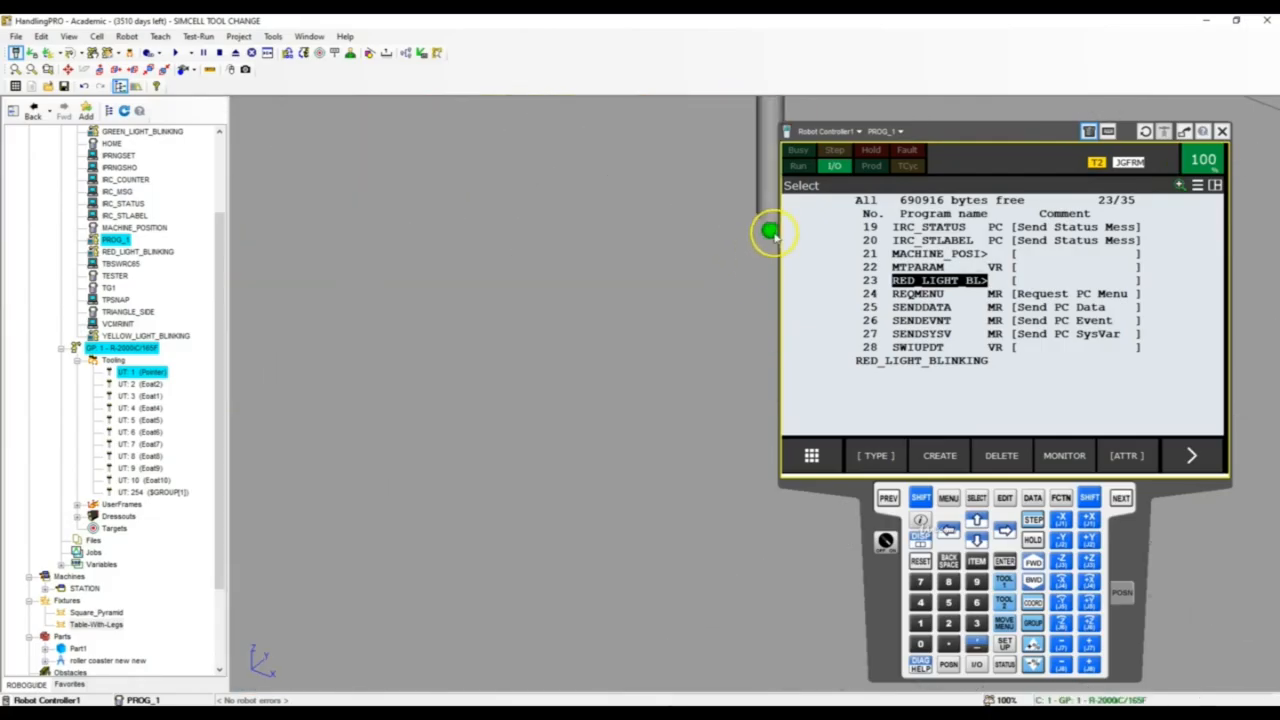
scroll(671, 351, "down", 10)
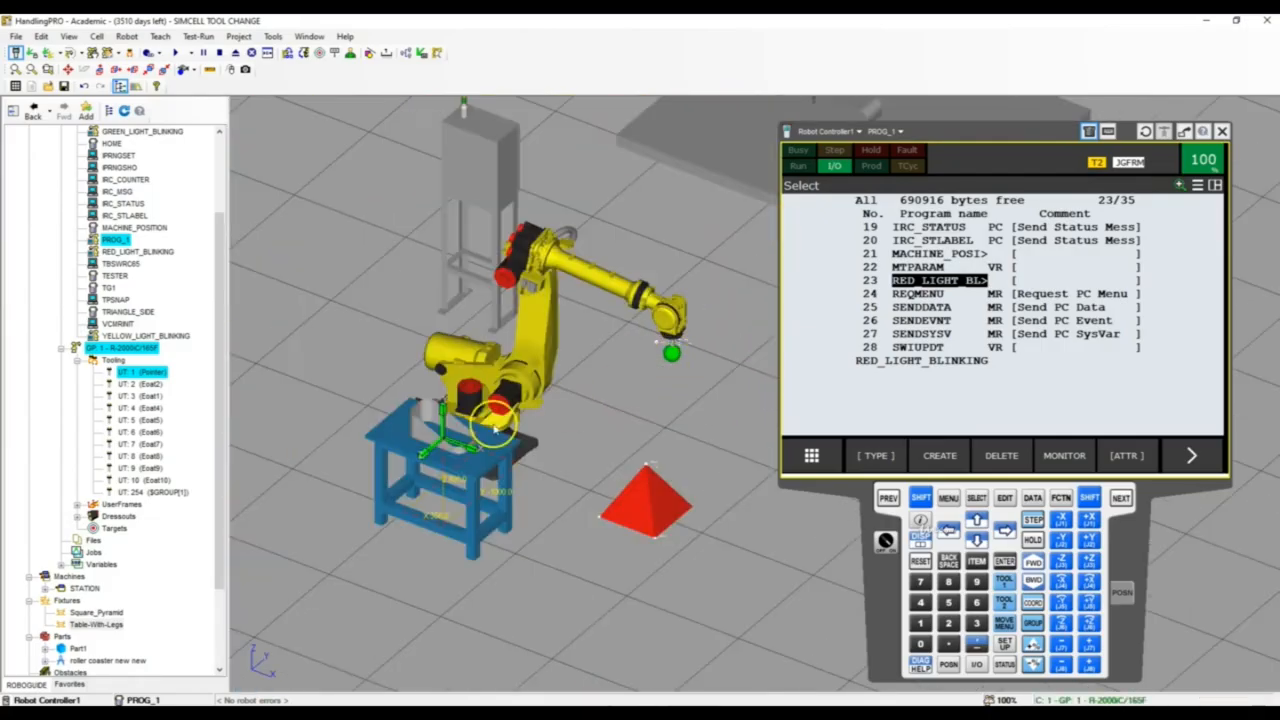
scroll(470, 430, "up", 8)
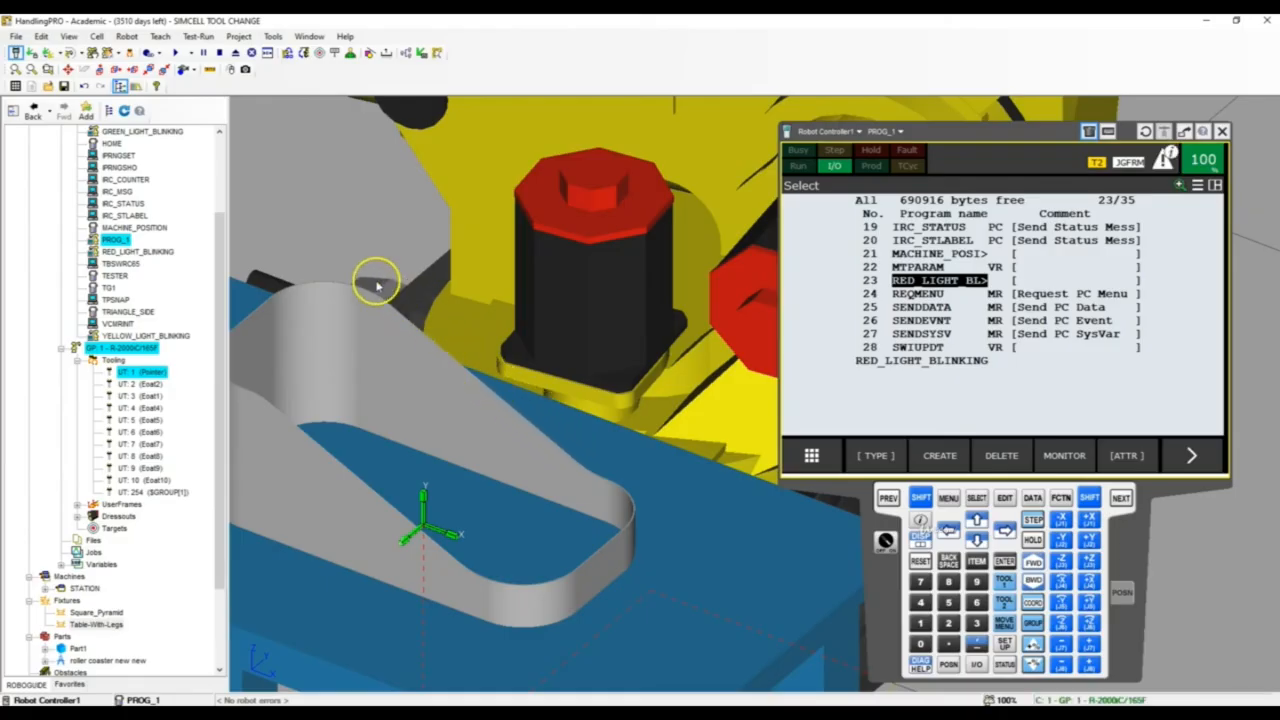
scroll(366, 229, "down", 5)
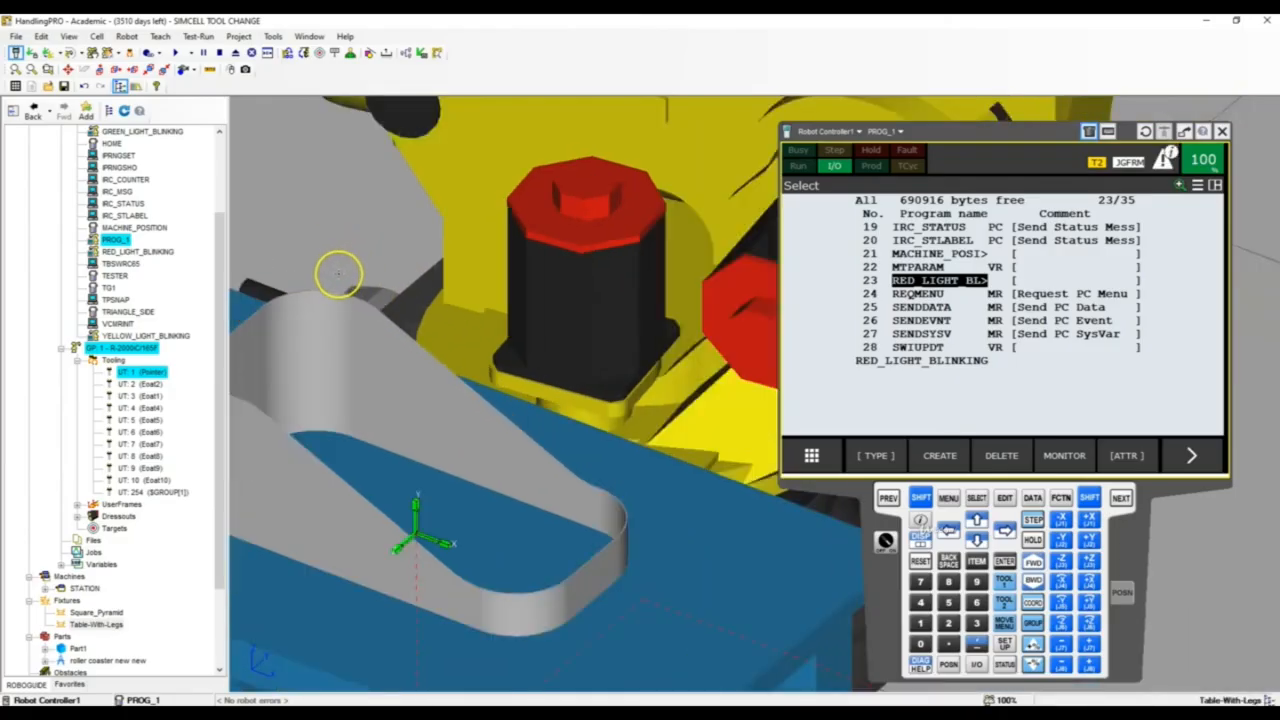
scroll(393, 311, "up", 3)
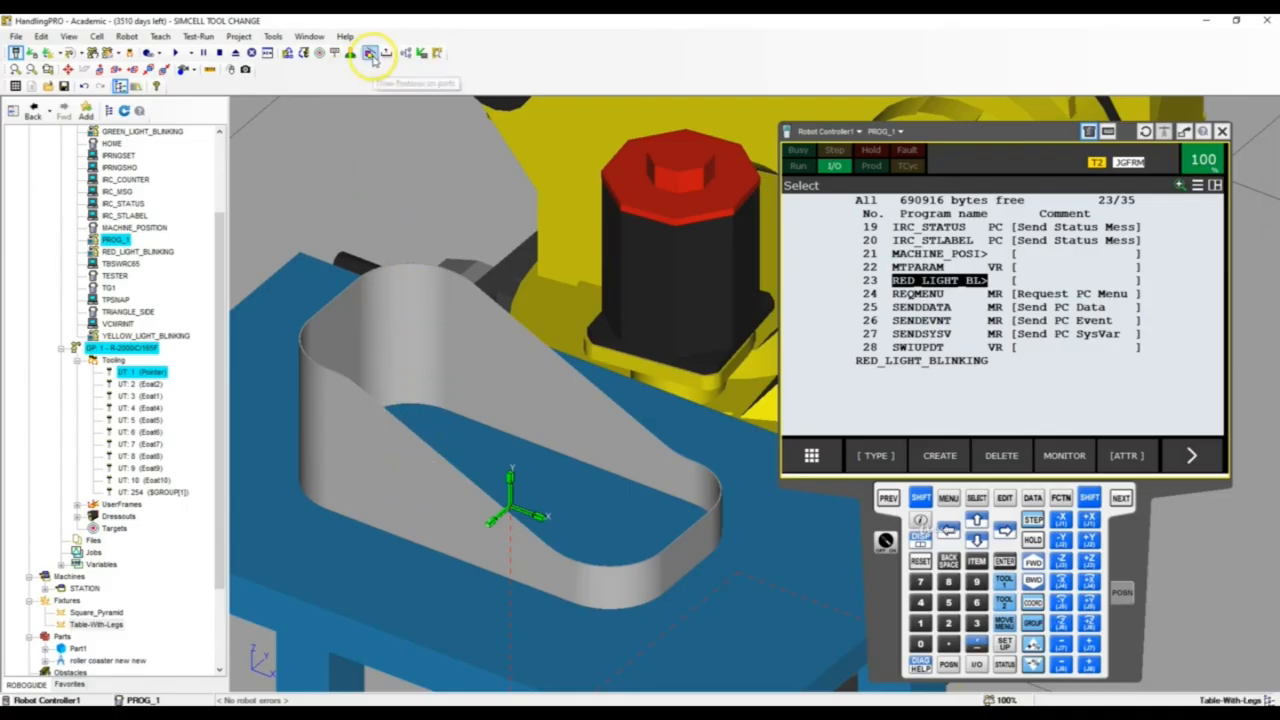
scroll(424, 340, "up", 3)
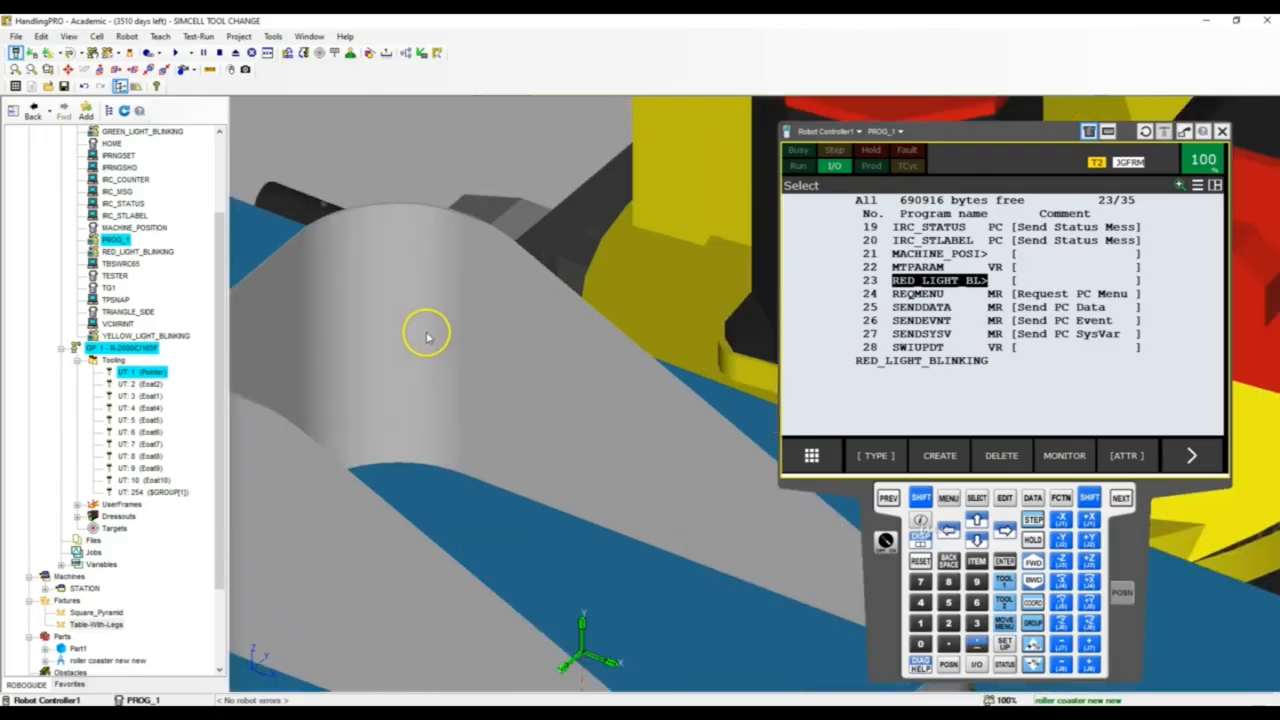
scroll(440, 345, "down", 5)
scroll(500, 371, "up", 3)
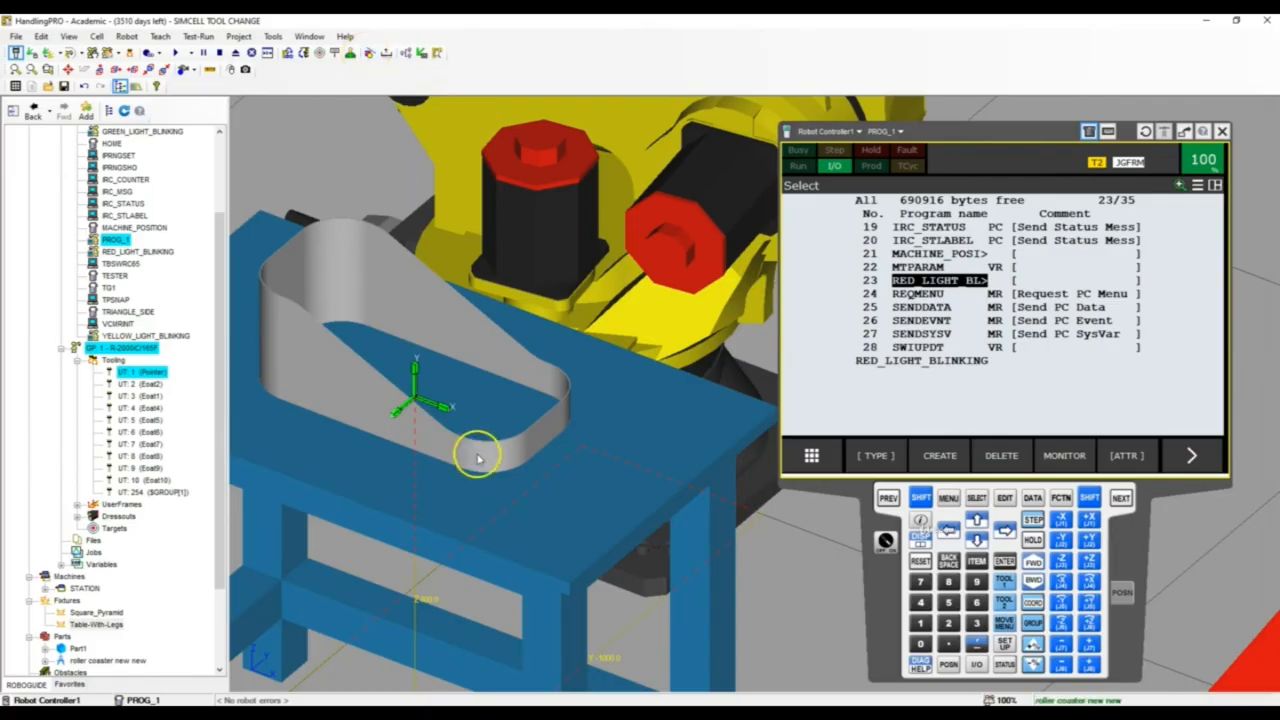
Open CAD-To-Path for drawing features on parts and choose the roller coaster part on the table as the target
left_click(370, 52)
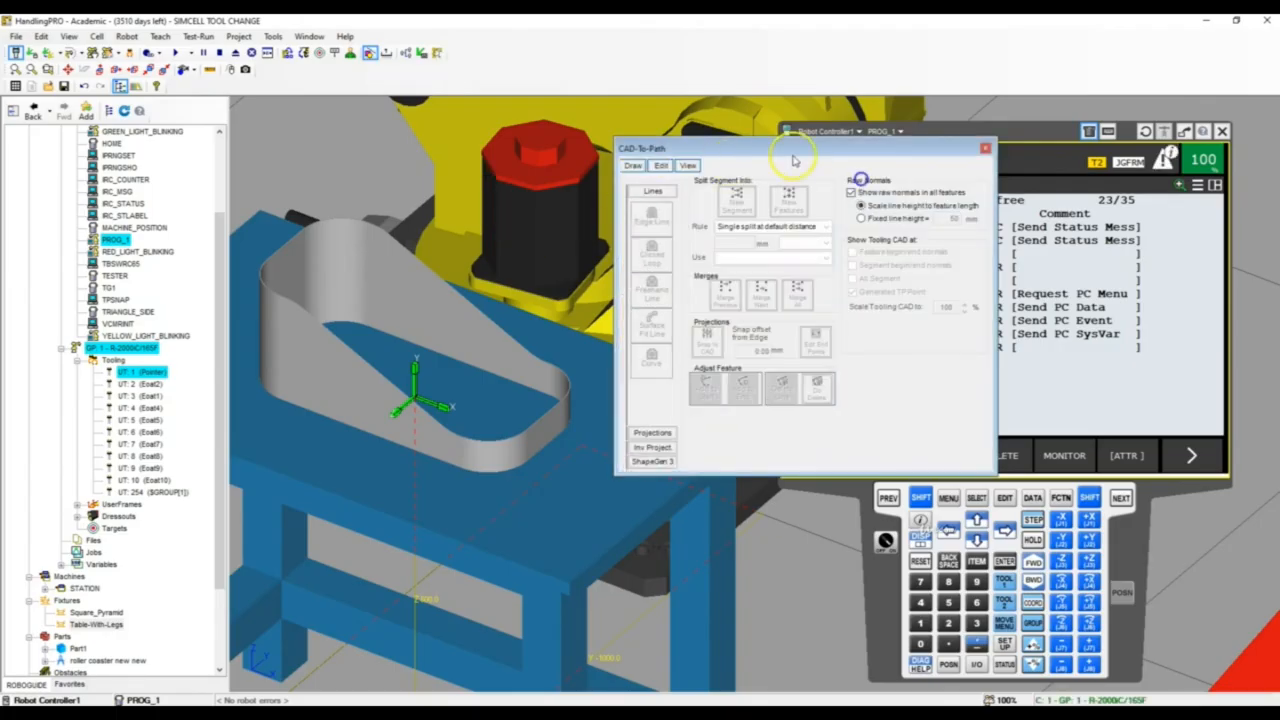
left_click_drag(793, 158, 805, 163)
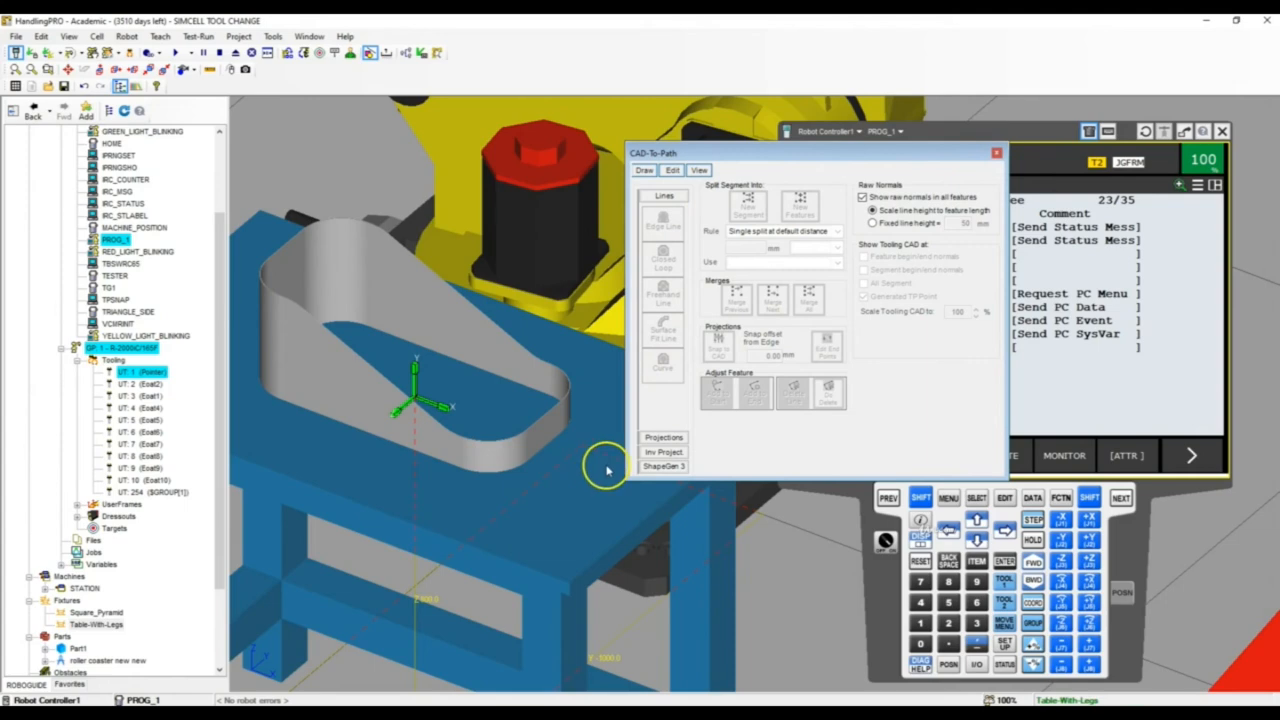
left_click(465, 335)
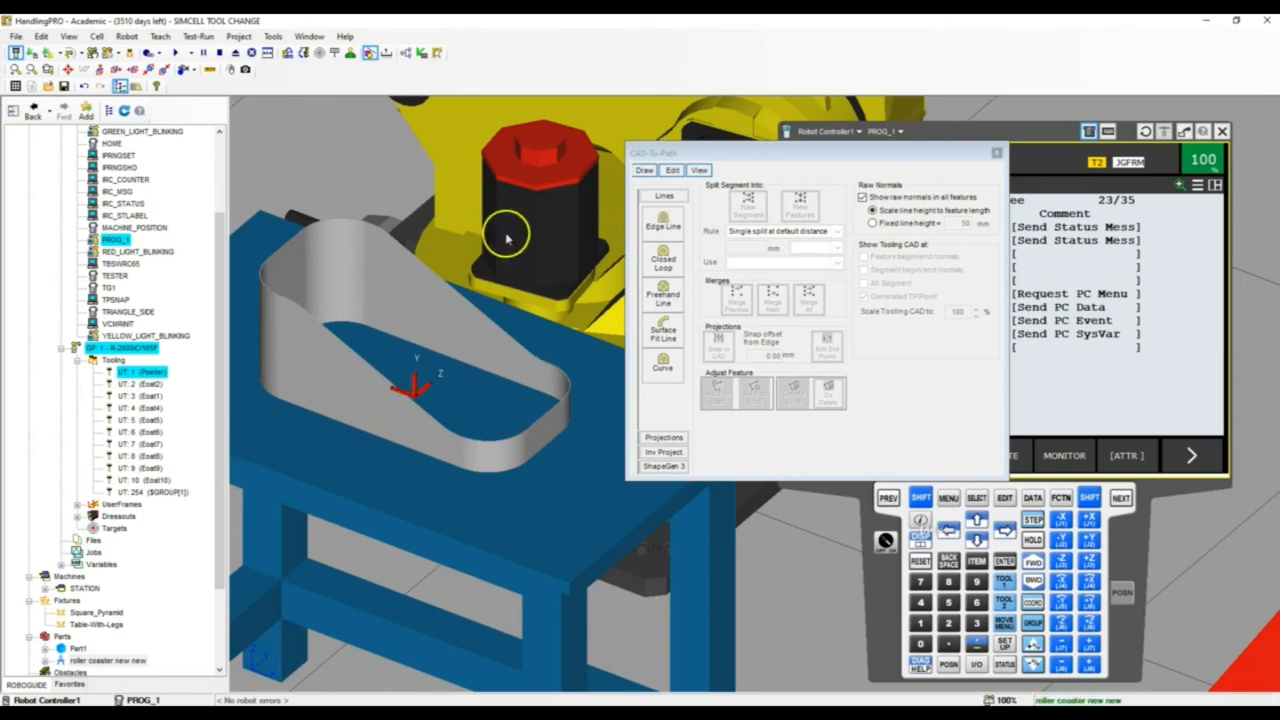
Start an Edge Line feature on the part's top rim, along the short straight section at its low end, with upward-pointing normals
left_click(665, 227)
scroll(455, 330, "down", 3)
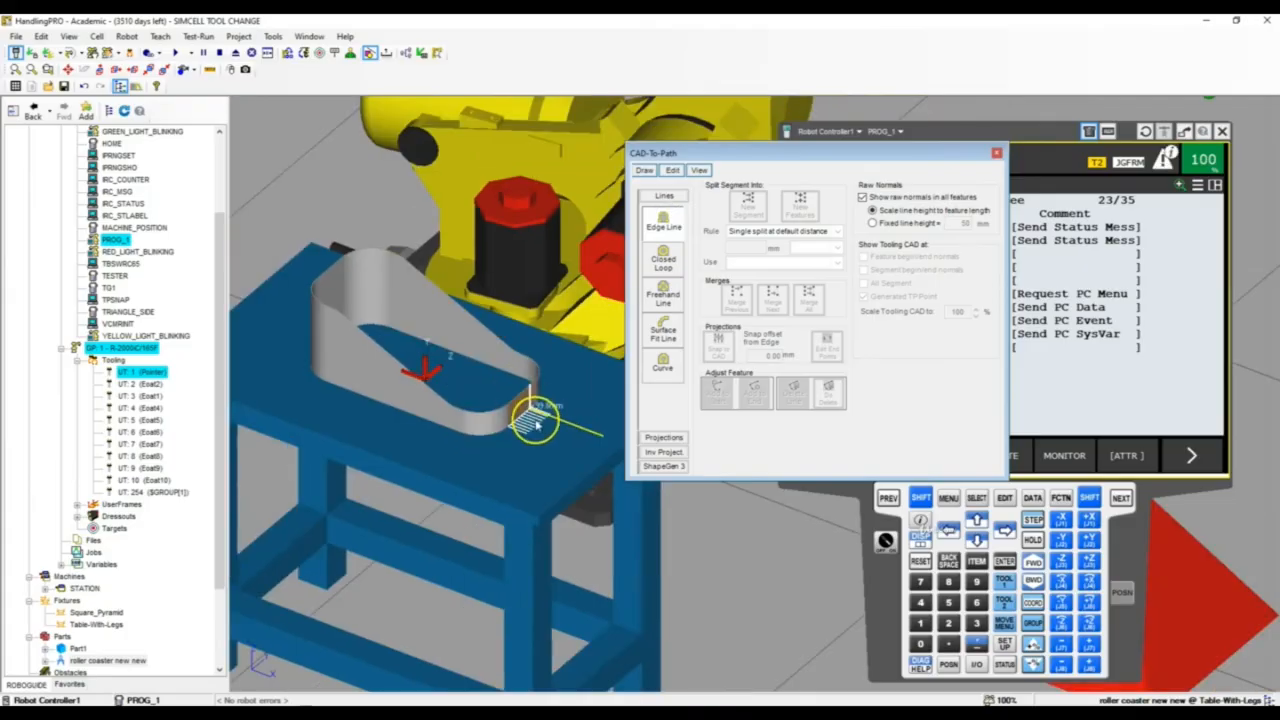
scroll(520, 405, "up", 5)
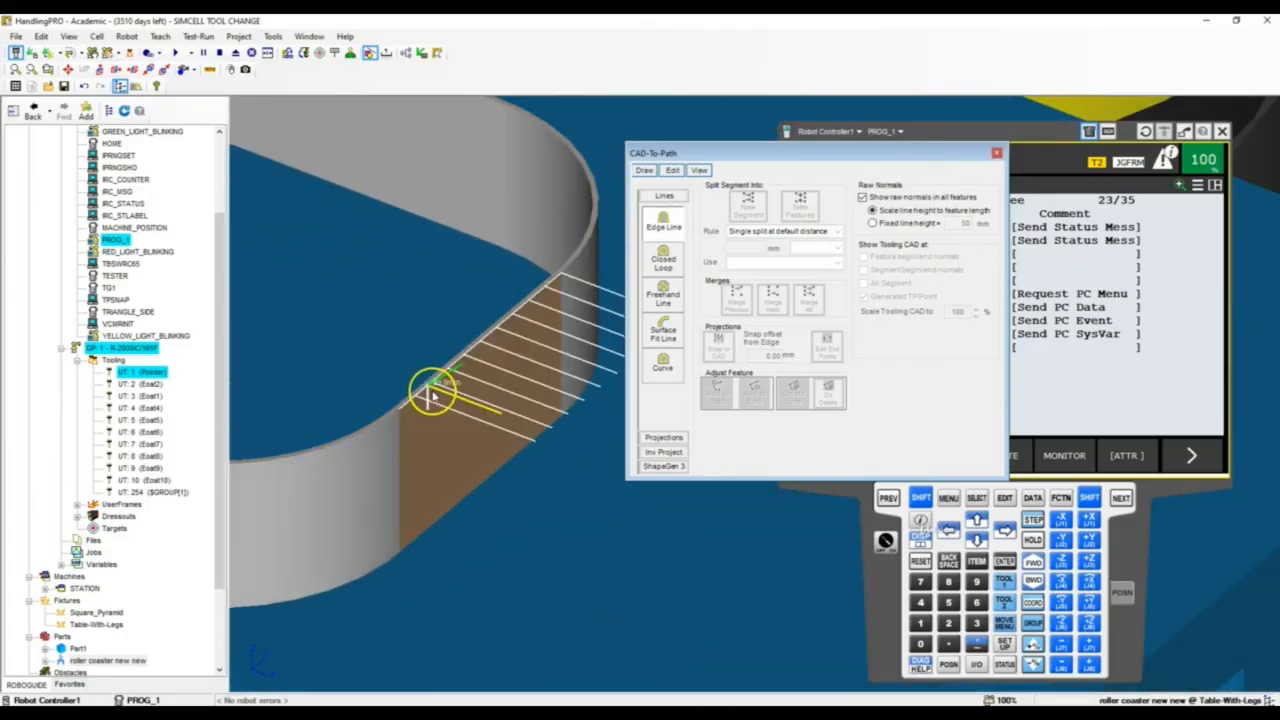
scroll(432, 392, "up", 3)
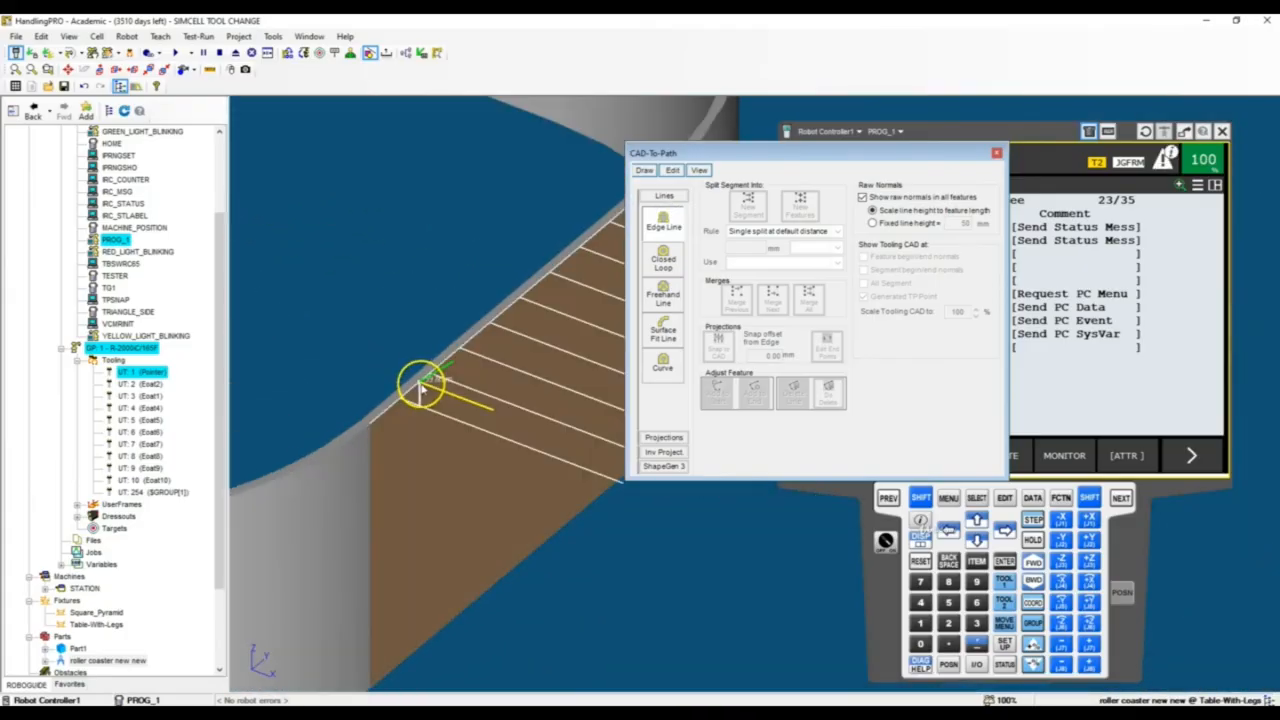
left_click(420, 386)
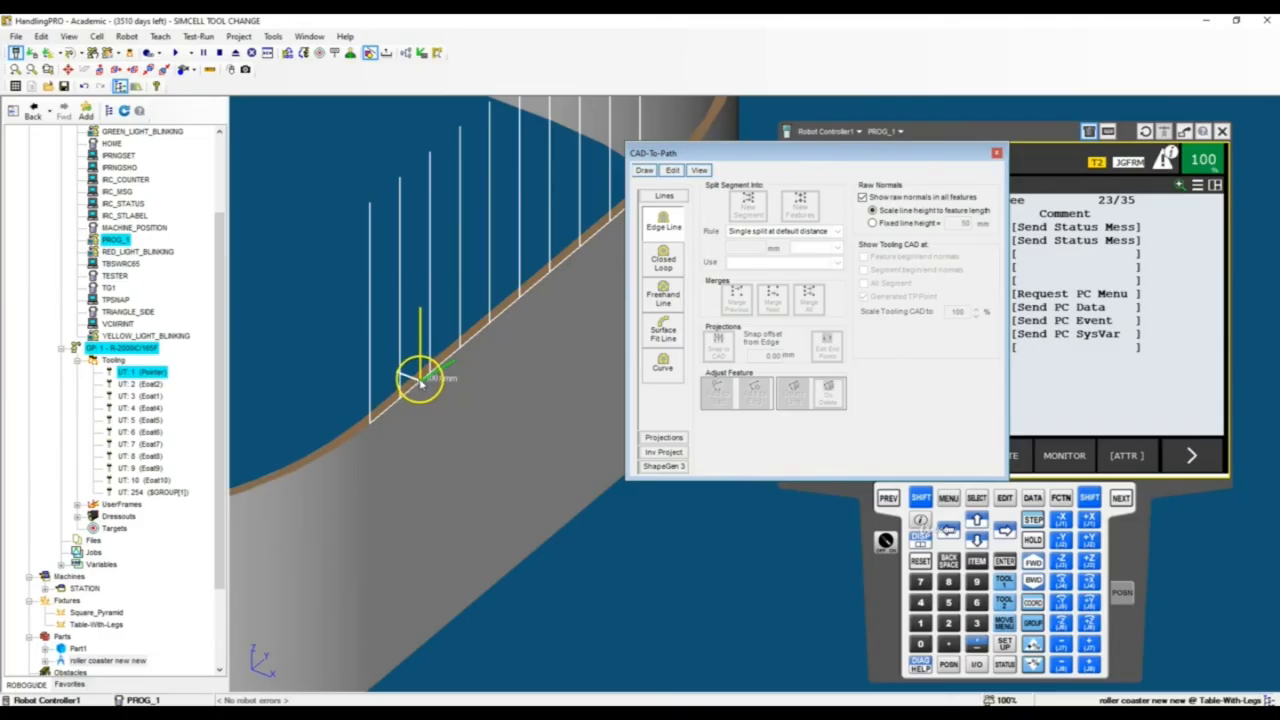
scroll(420, 390, "down", 5)
scroll(420, 390, "up", 3)
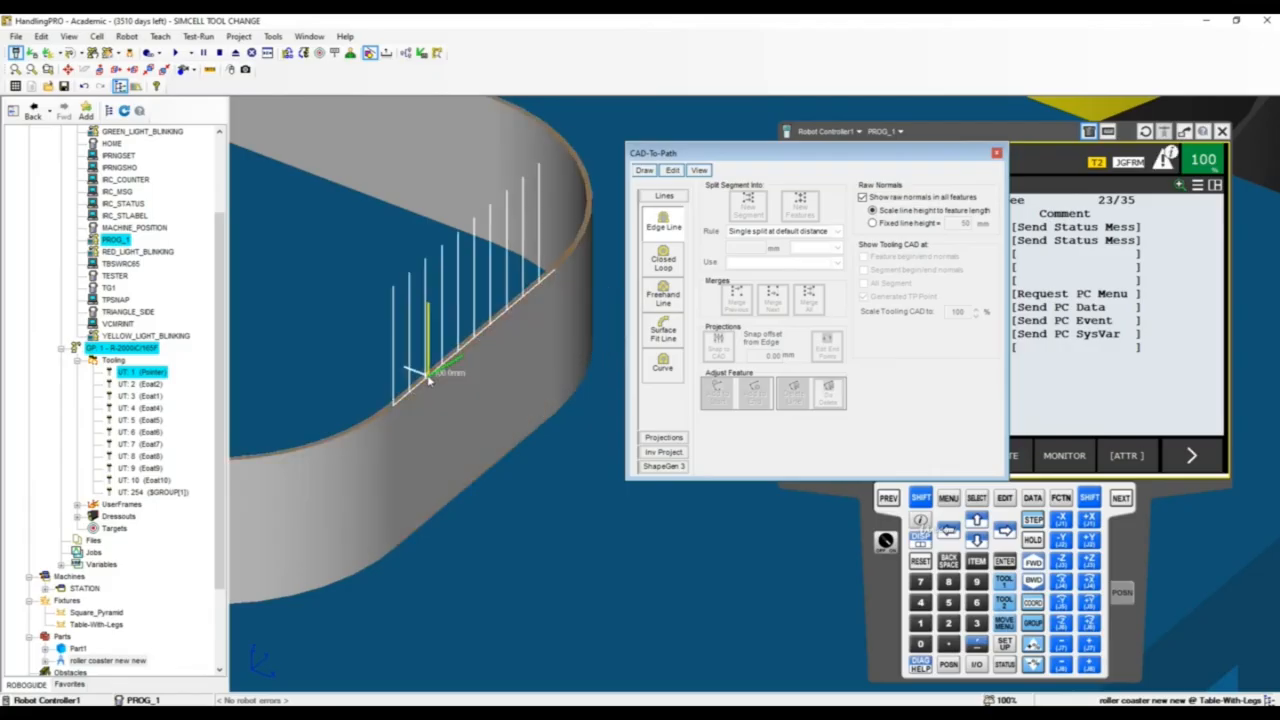
left_click(427, 382)
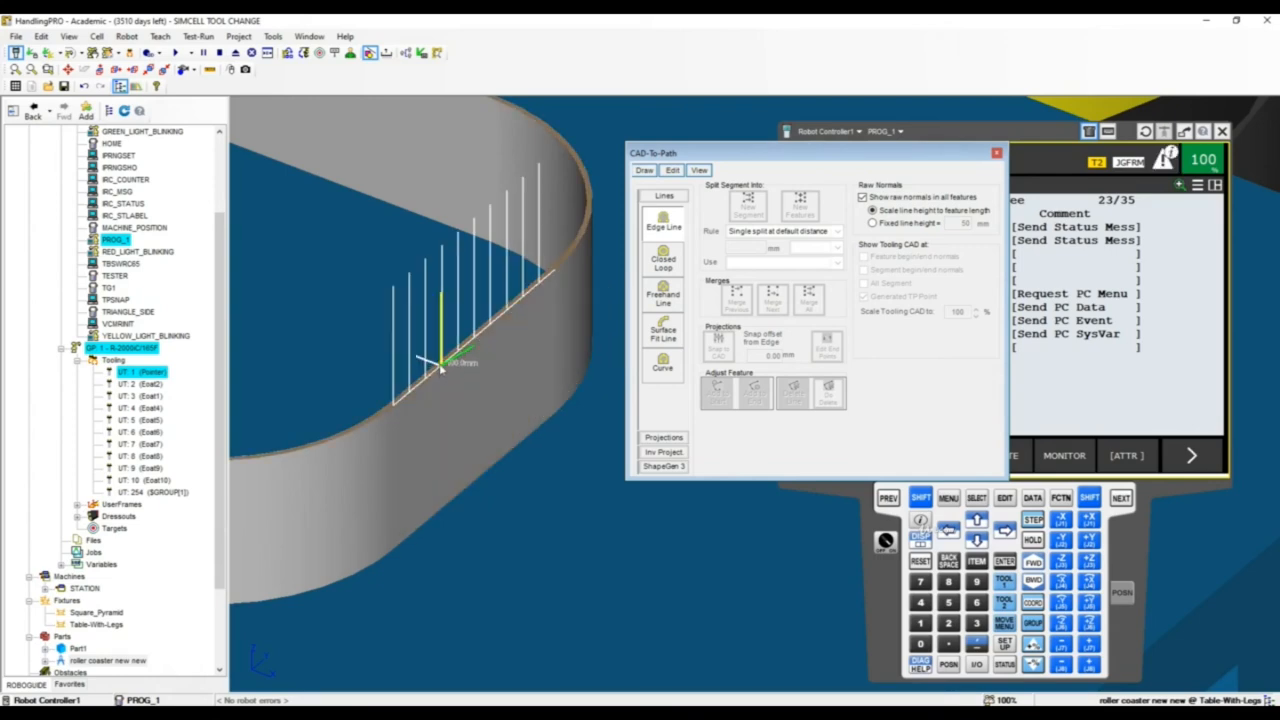
left_click(438, 365)
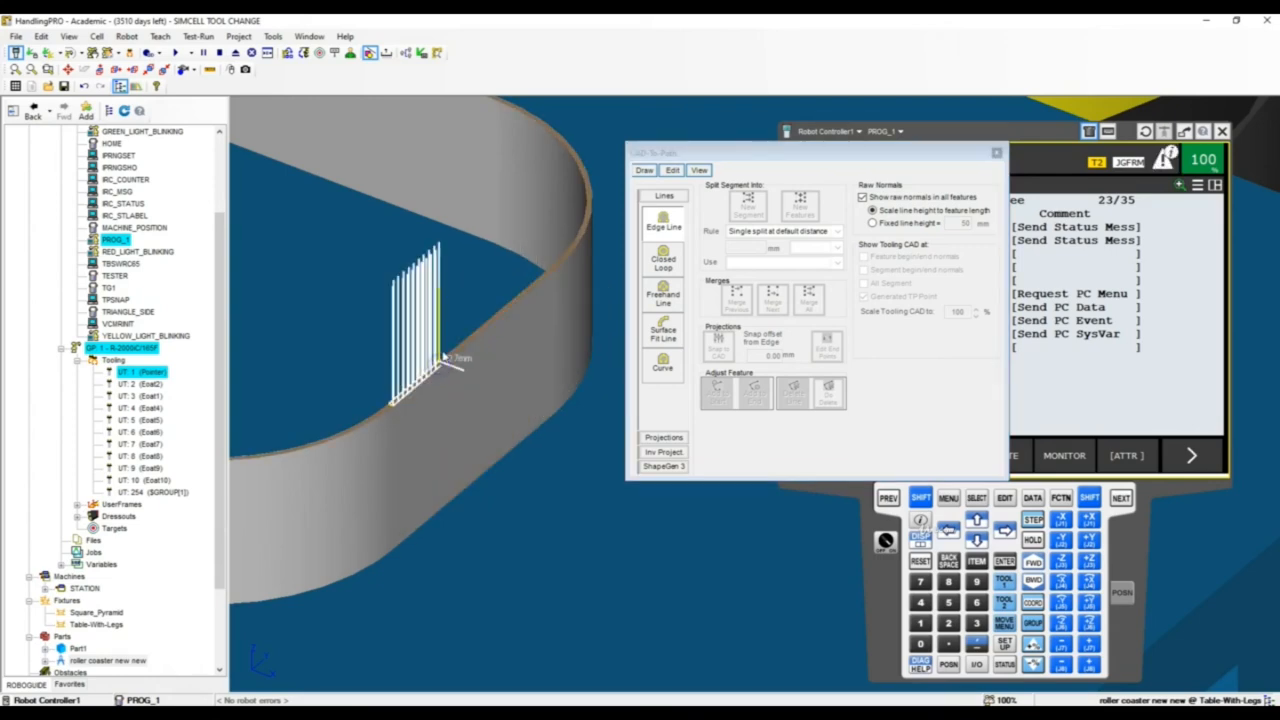
Extend the edge line from the short straight section around the low end's rounded corner, keeping its normals on the top rim
scroll(562, 262, "down", 5)
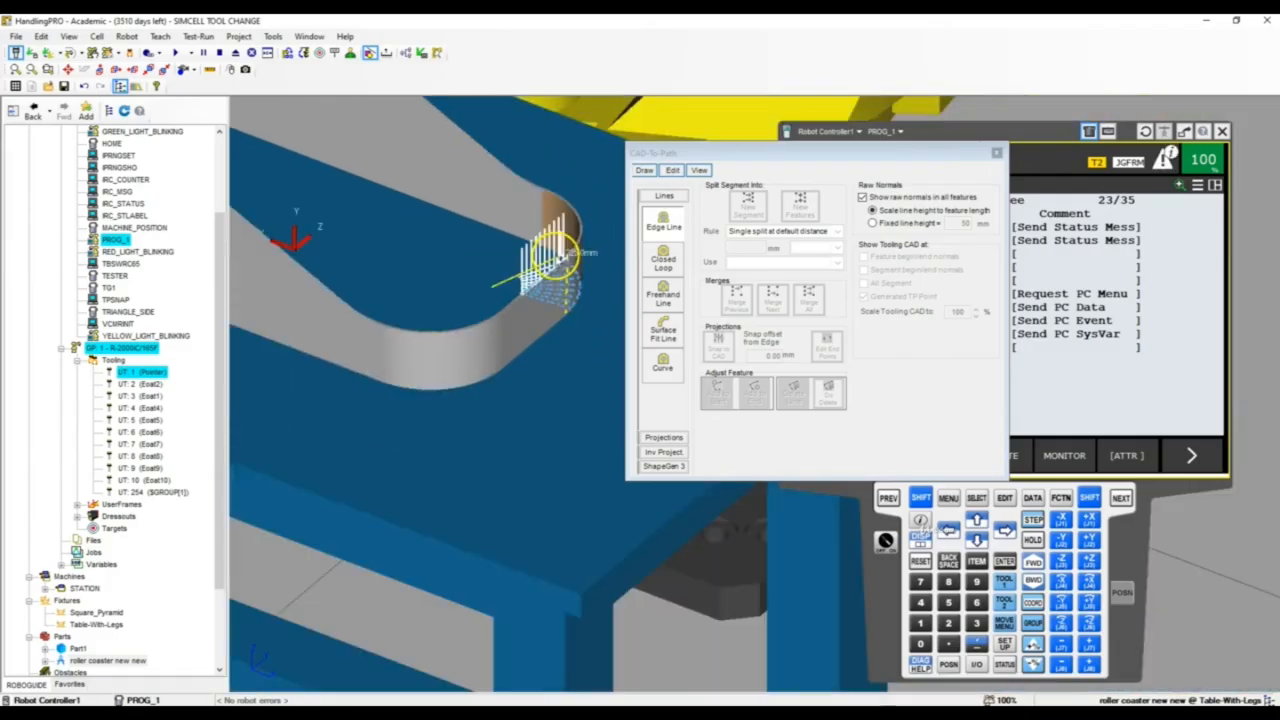
scroll(604, 240, "up", 5)
scroll(409, 322, "down", 2)
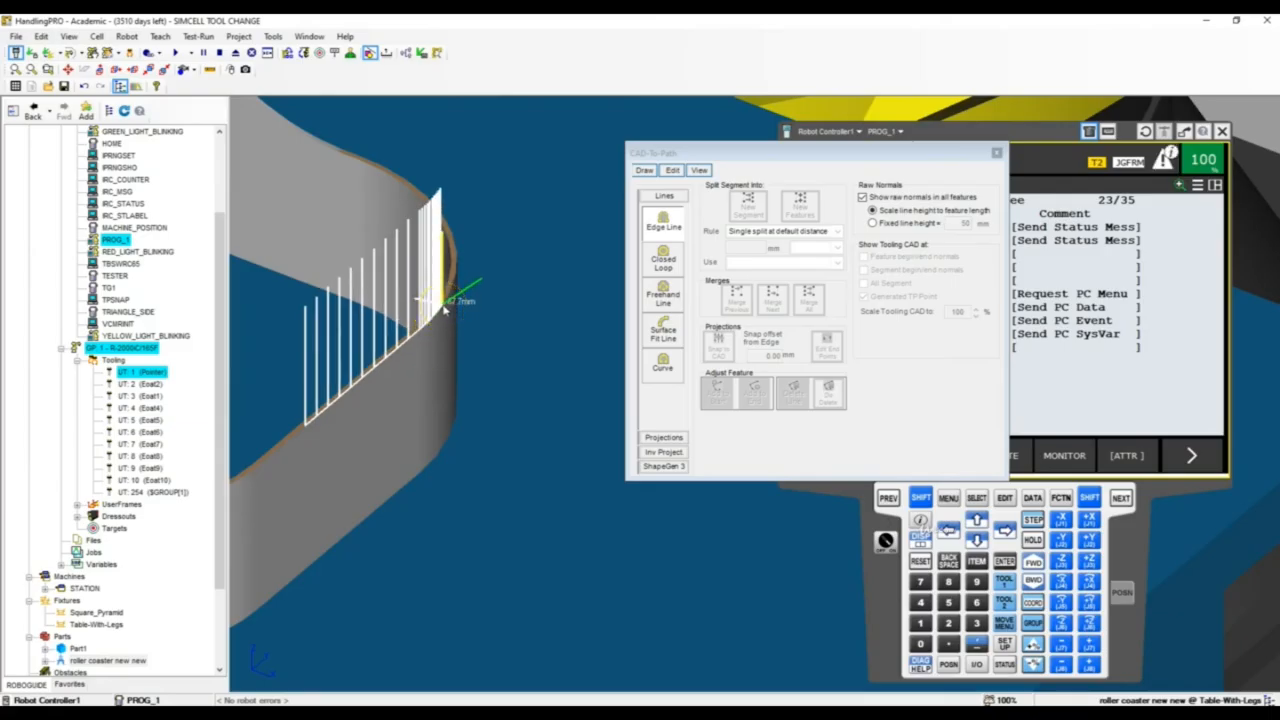
right_click_drag(443, 308, 283, 323)
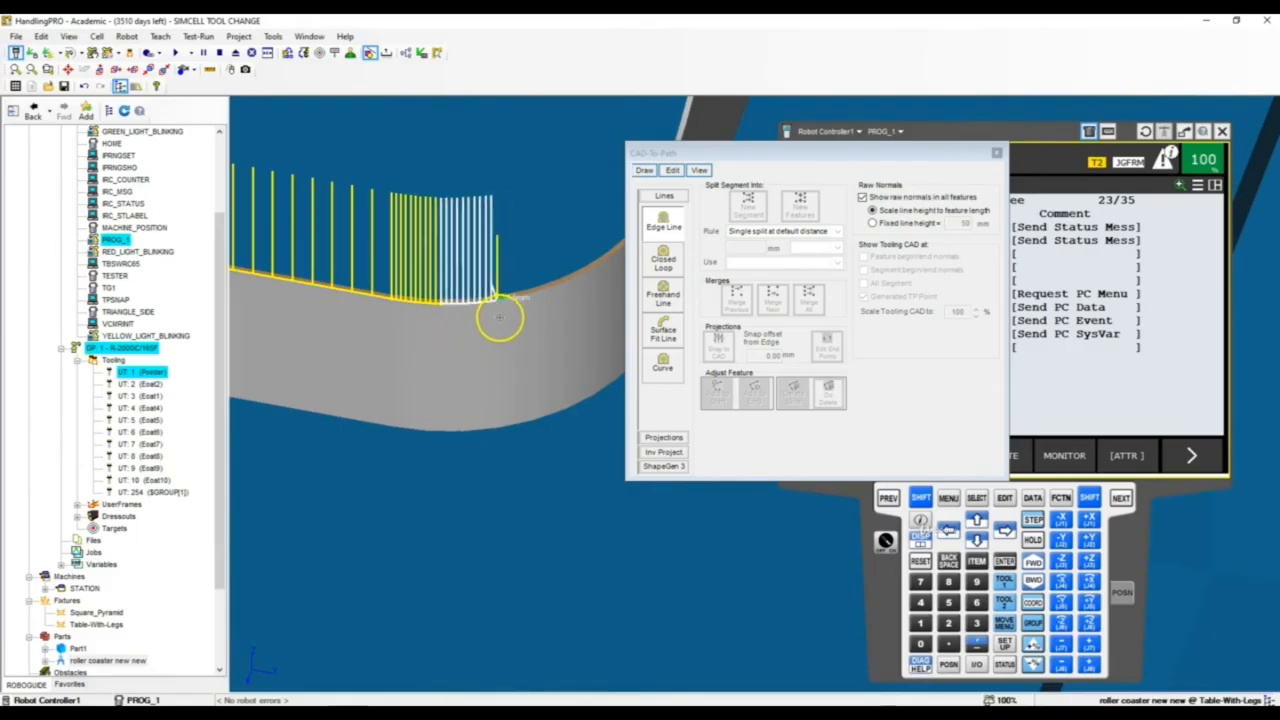
left_click(588, 277)
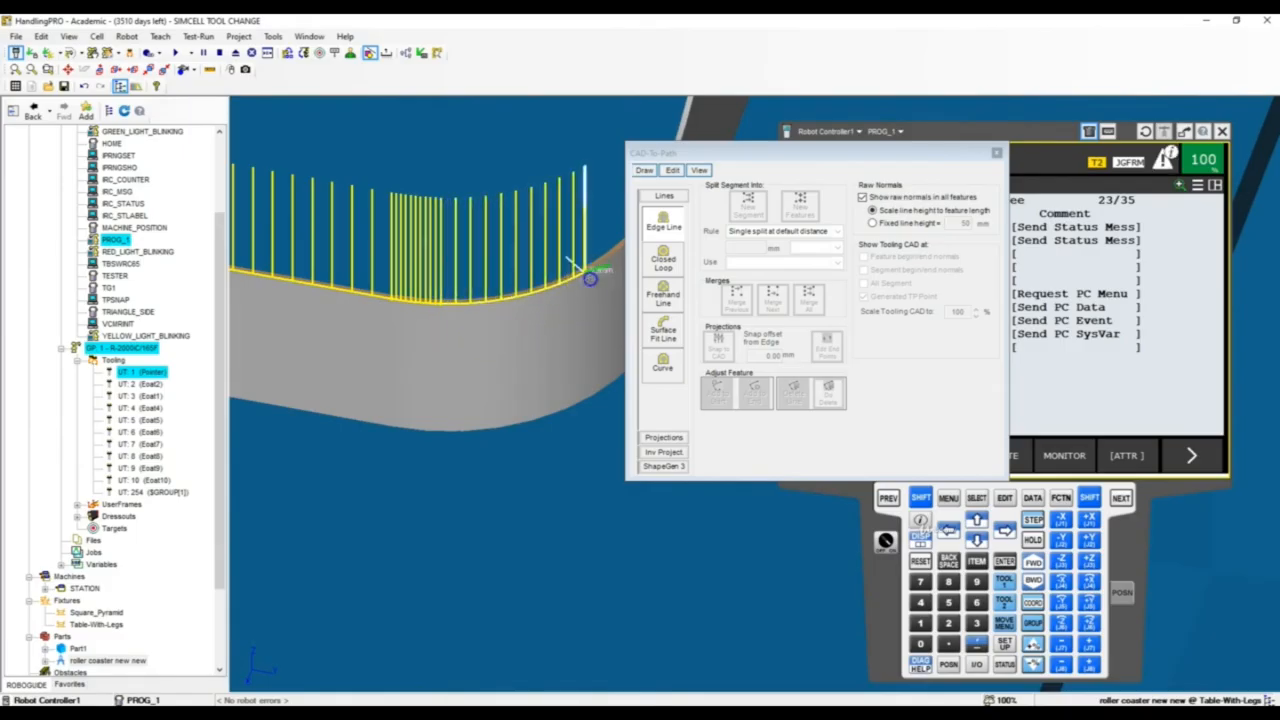
Continue the edge line past the rounded corner onto the start of the rim's upward slope
scroll(404, 328, "down", 3)
scroll(587, 225, "up", 3)
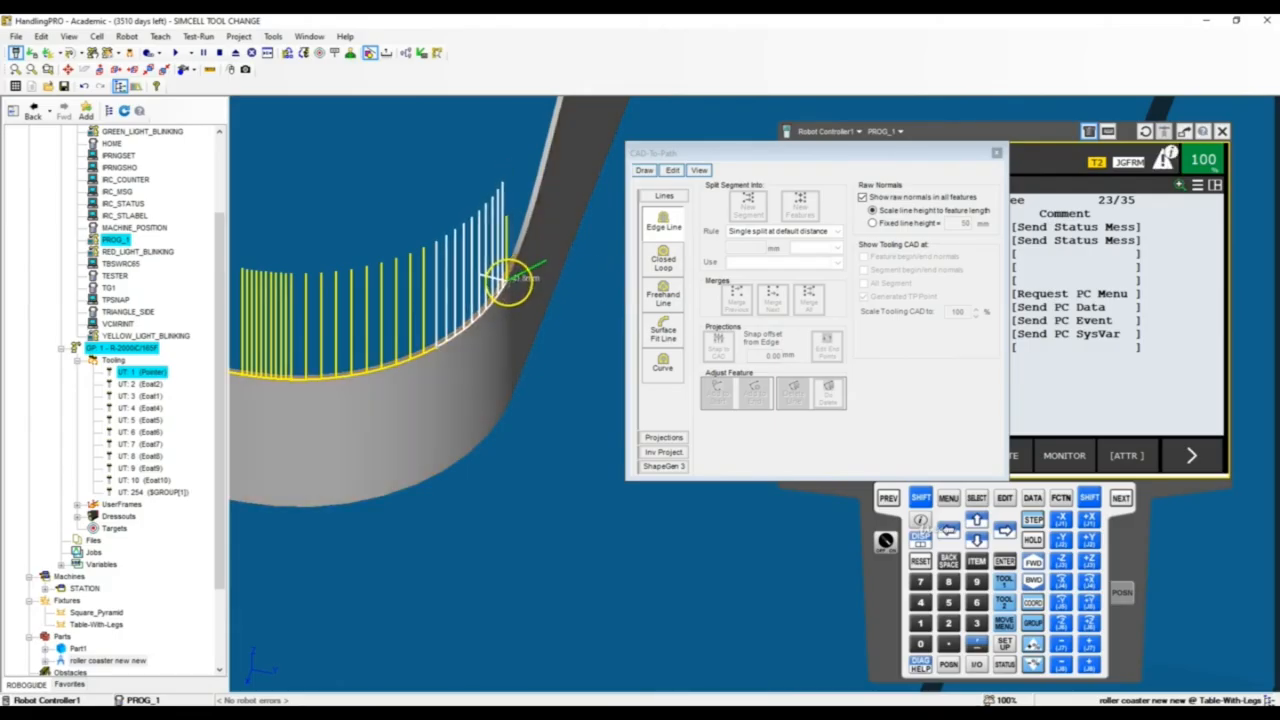
left_click_drag(508, 280, 537, 218)
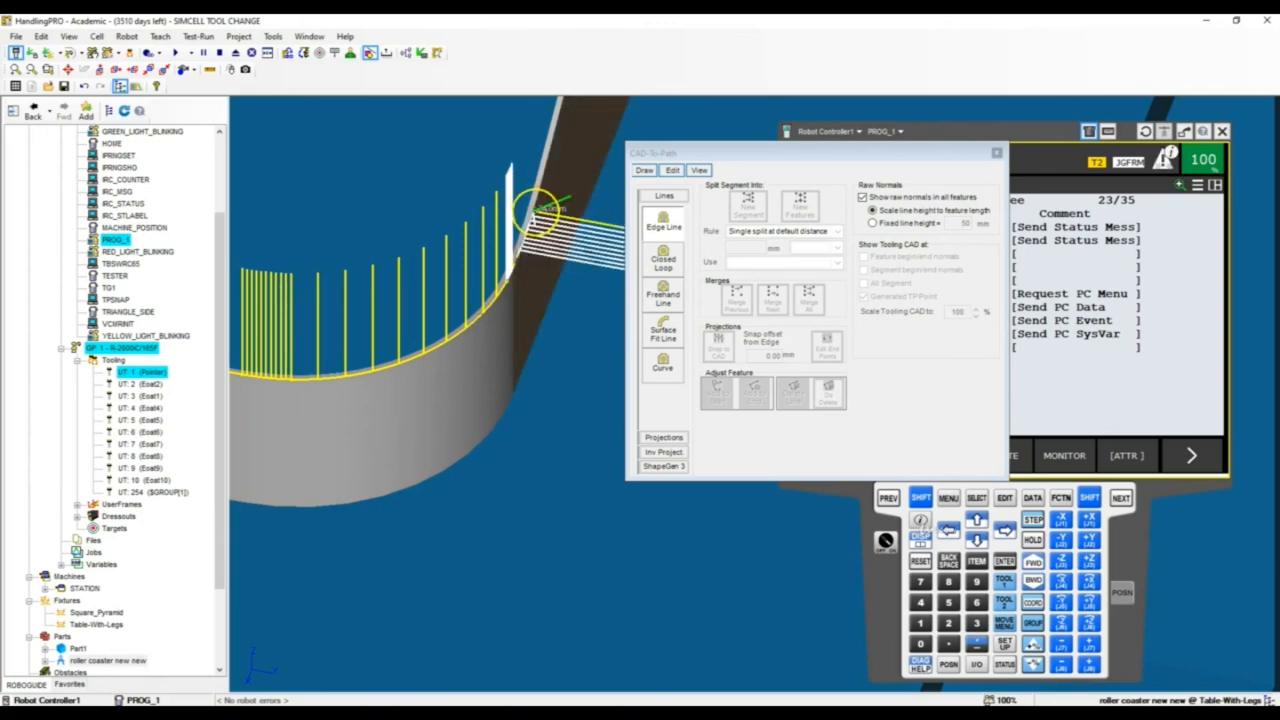
right_click_drag(537, 206, 505, 196)
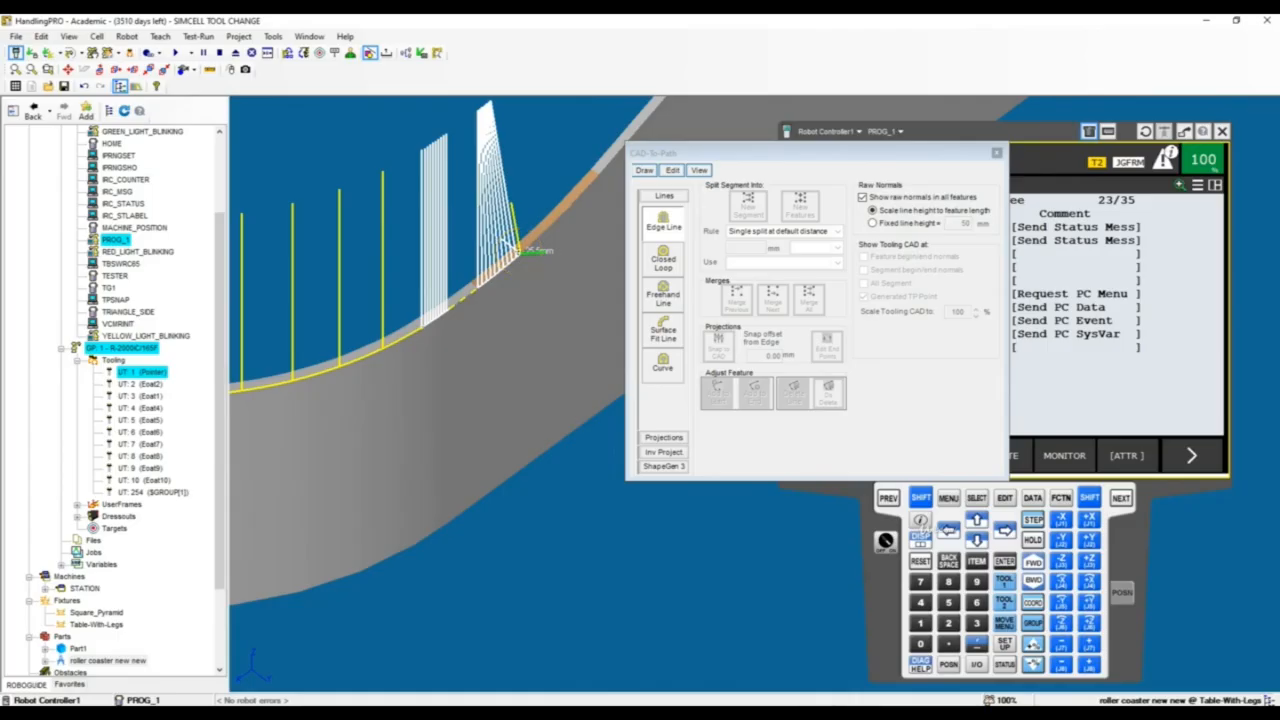
left_click(518, 247)
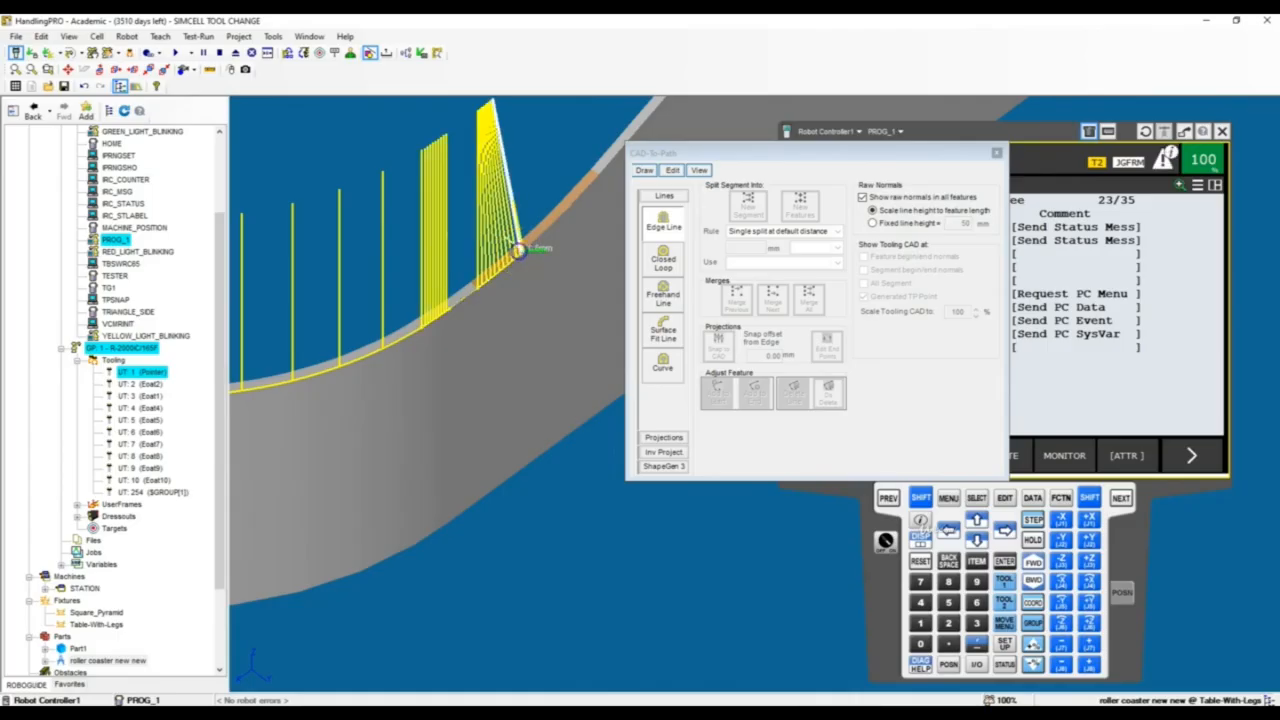
Extend the edge line up the rim's long straight slope and onto the start of the high end's first rounded corner
left_click(625, 168)
scroll(410, 276, "down", 6)
scroll(446, 220, "up", 5)
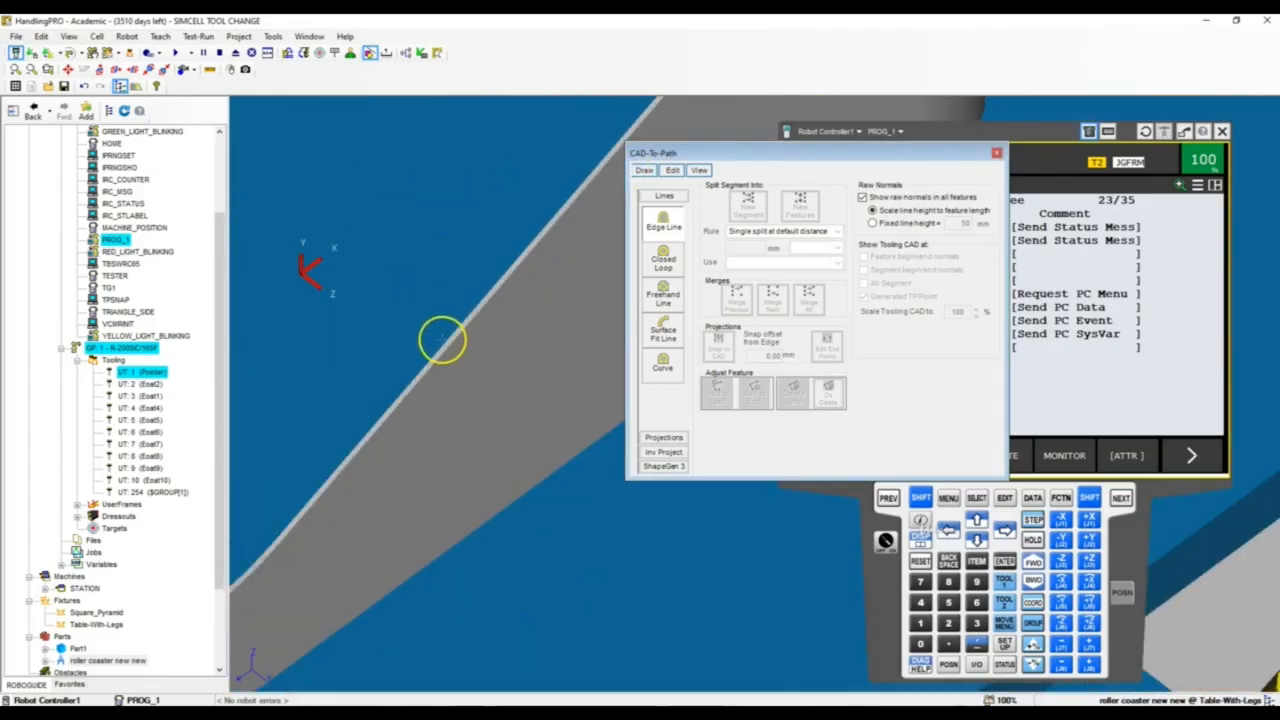
left_click(466, 337)
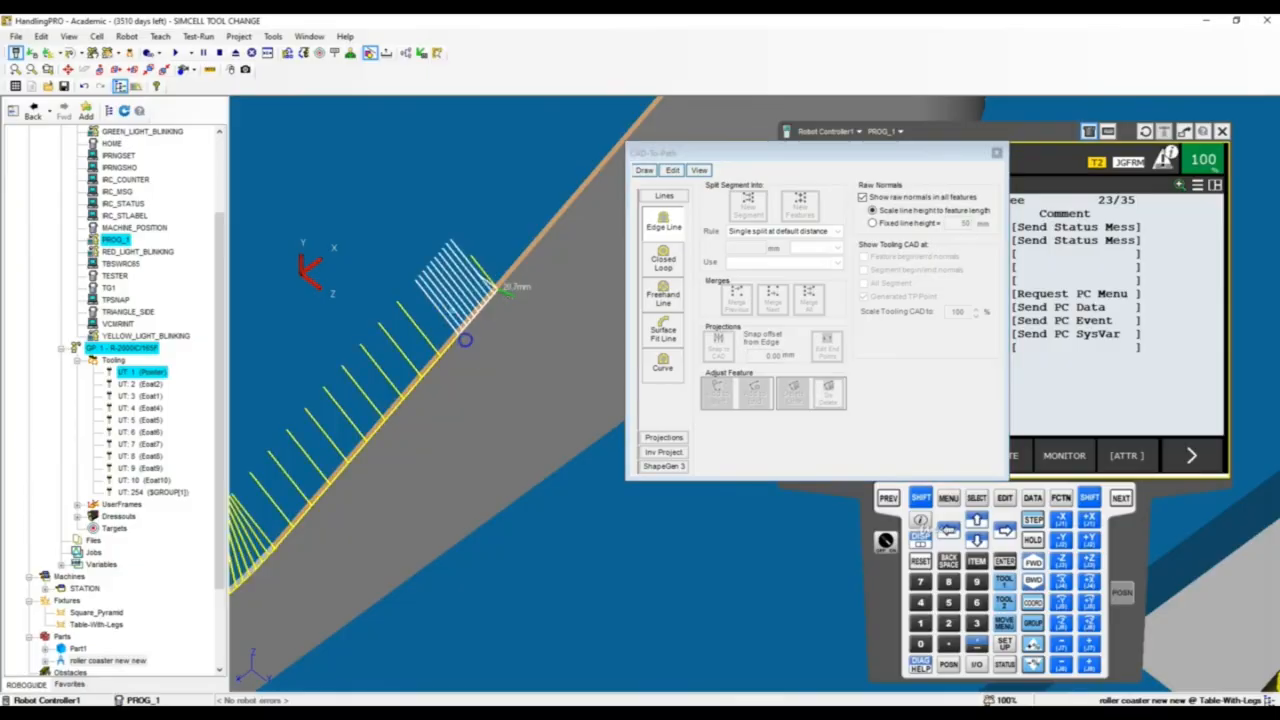
scroll(343, 529, "down", 5)
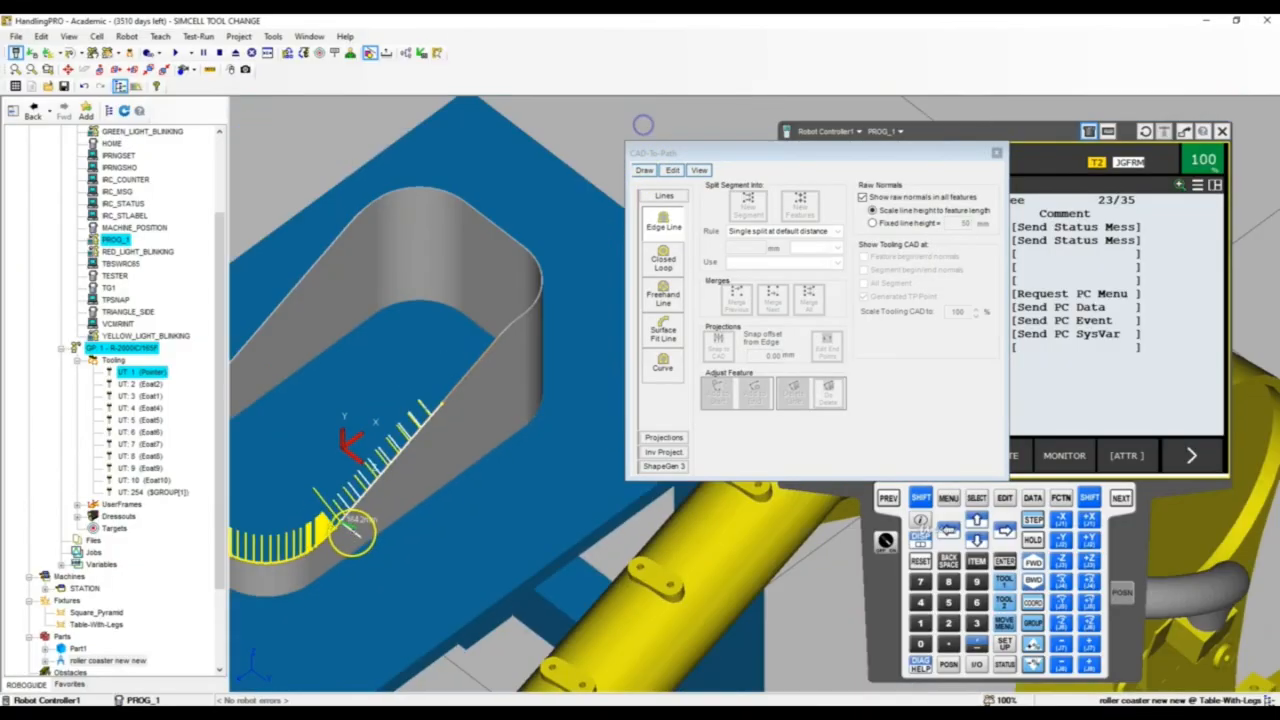
scroll(523, 451, "up", 5)
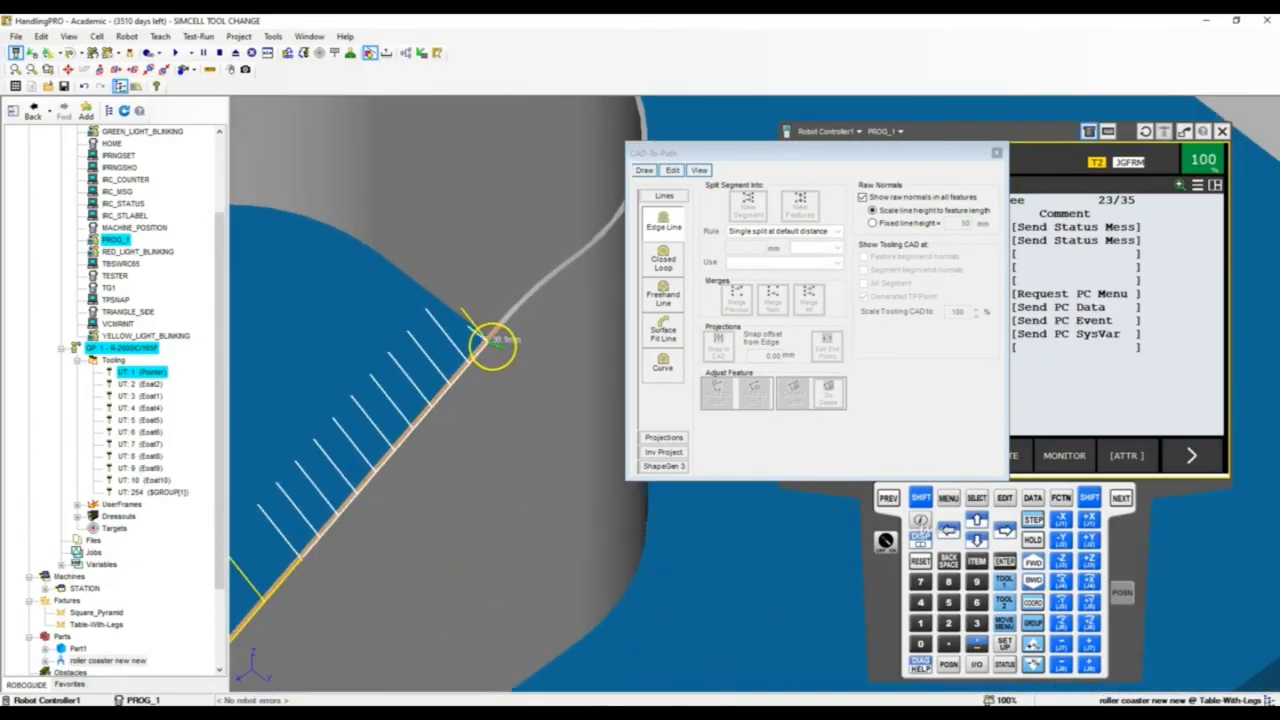
left_click(491, 345)
left_click(546, 309)
Try to extend the edge line around the high end's first corner, and undo the last points placed on the curve
scroll(357, 294, "down", 4)
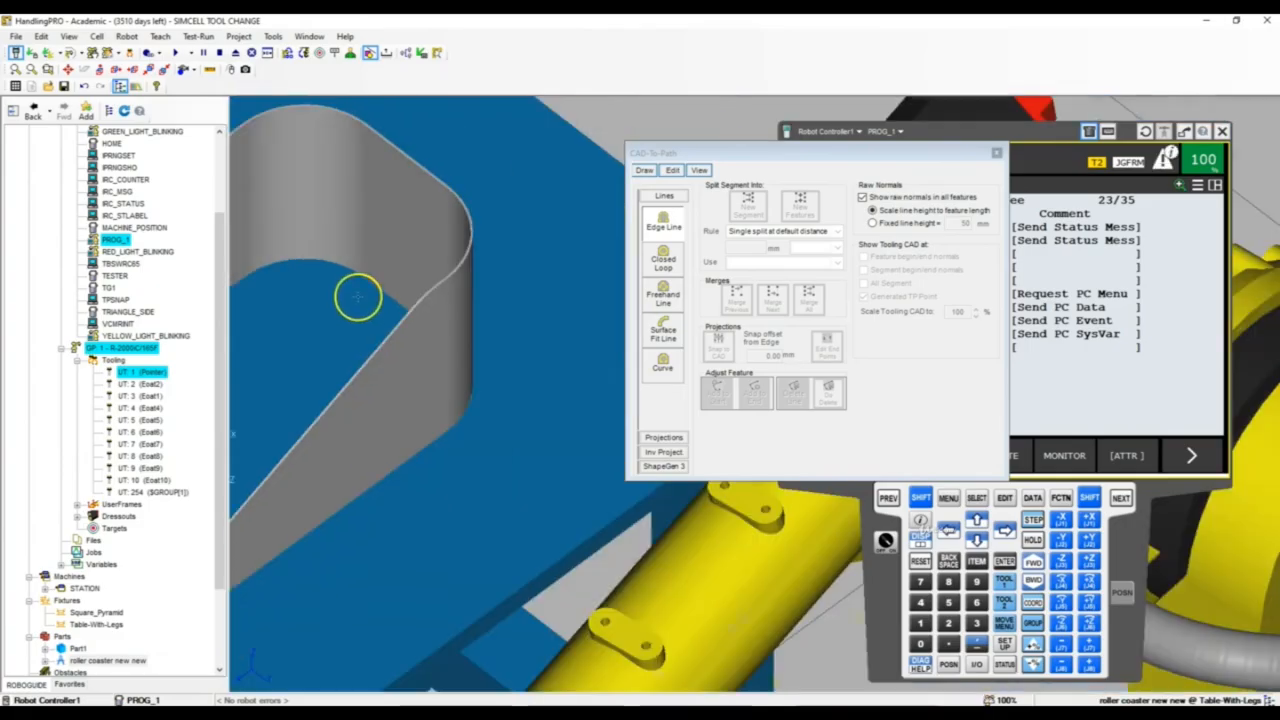
scroll(446, 302, "up", 5)
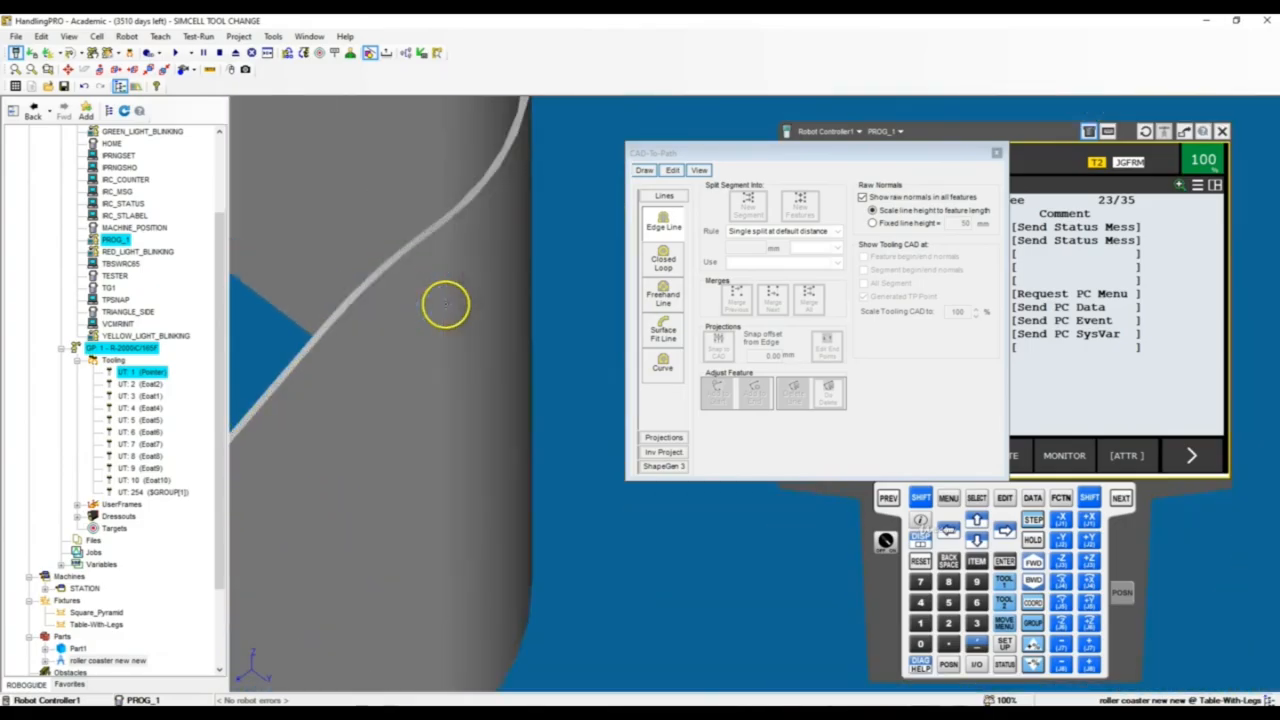
left_click(470, 197)
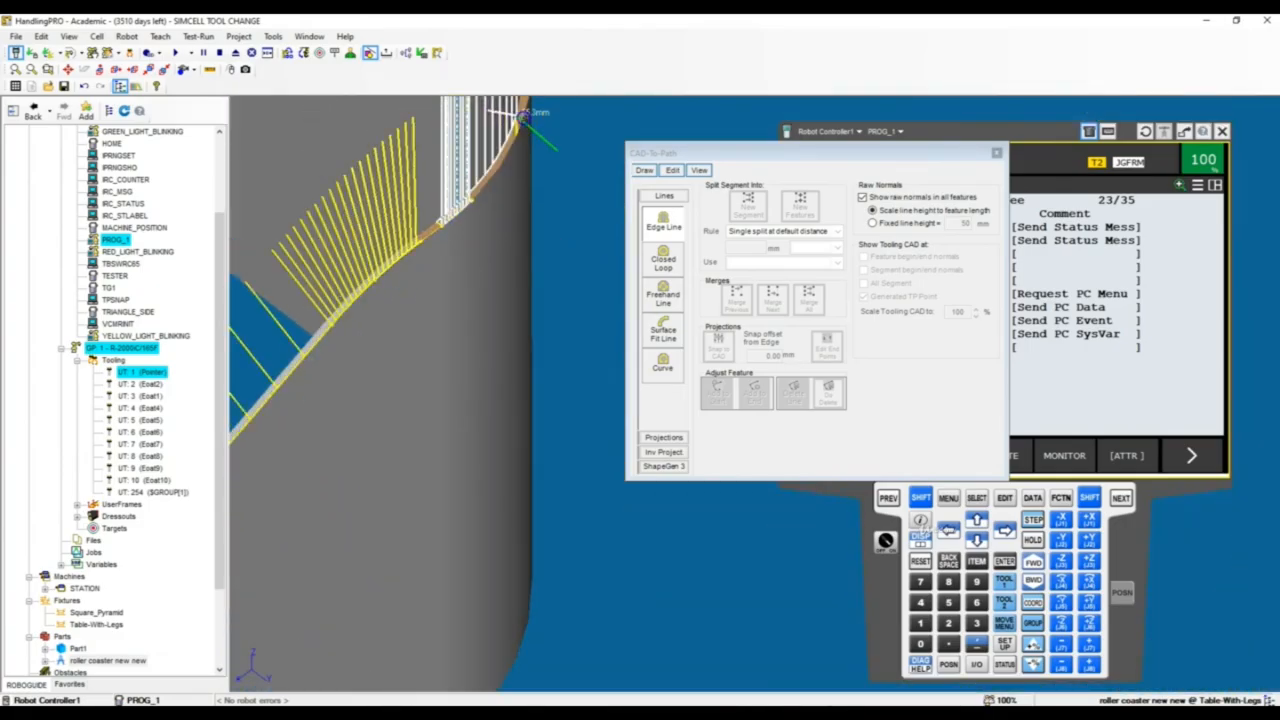
left_click(519, 118)
scroll(540, 246, "down", 4)
scroll(543, 175, "up", 3)
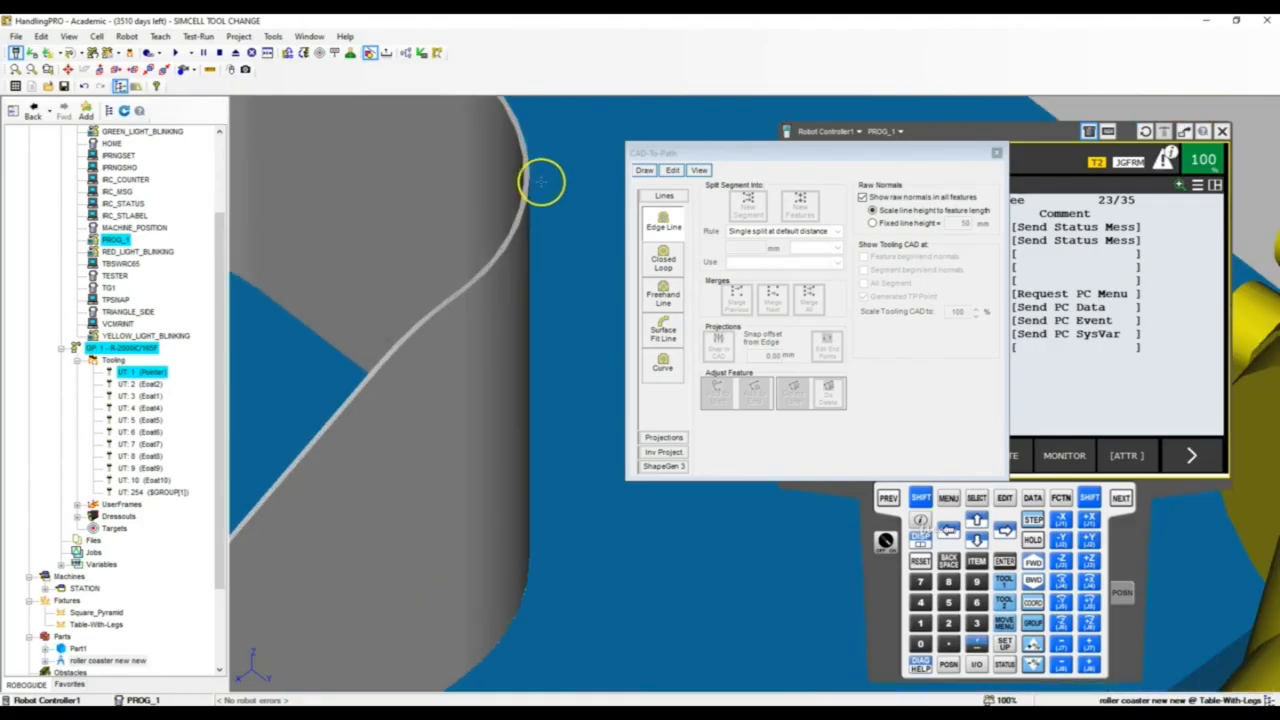
key("ctrl+z")
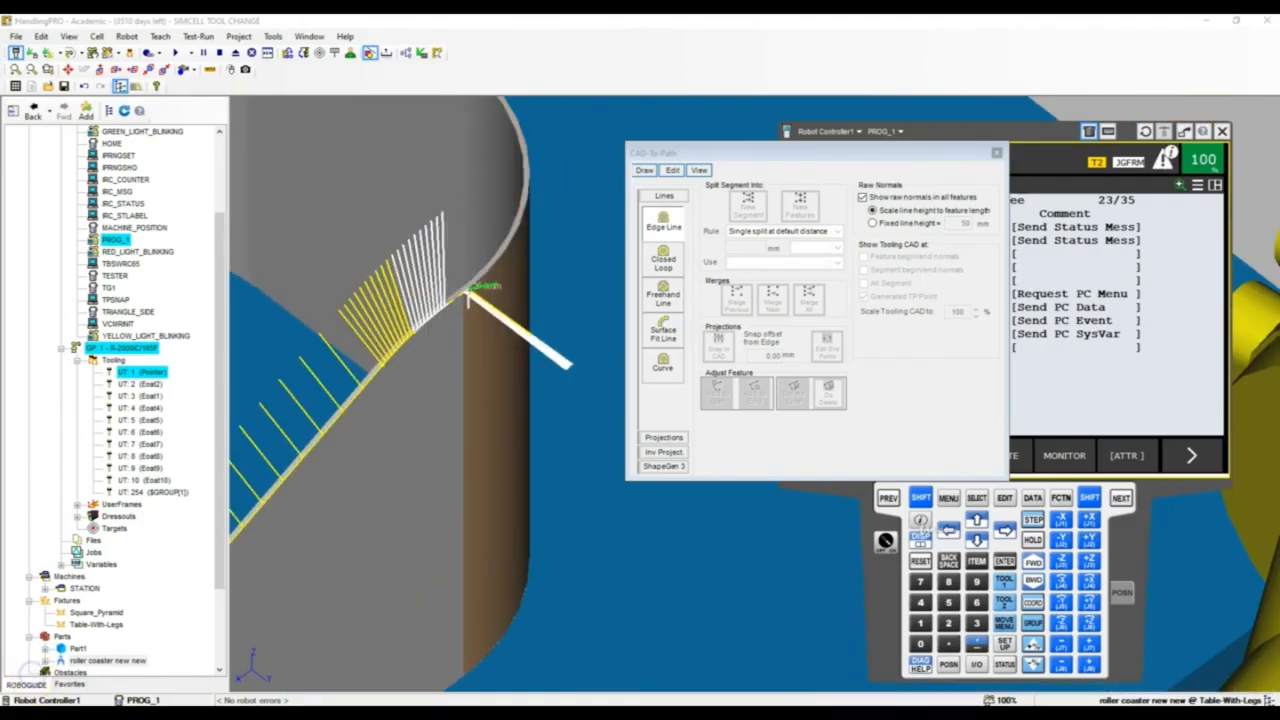
Extend the edge line around the high end's first rounded corner, keeping the normals on the top rim pointing upward
scroll(467, 284, "up", 3)
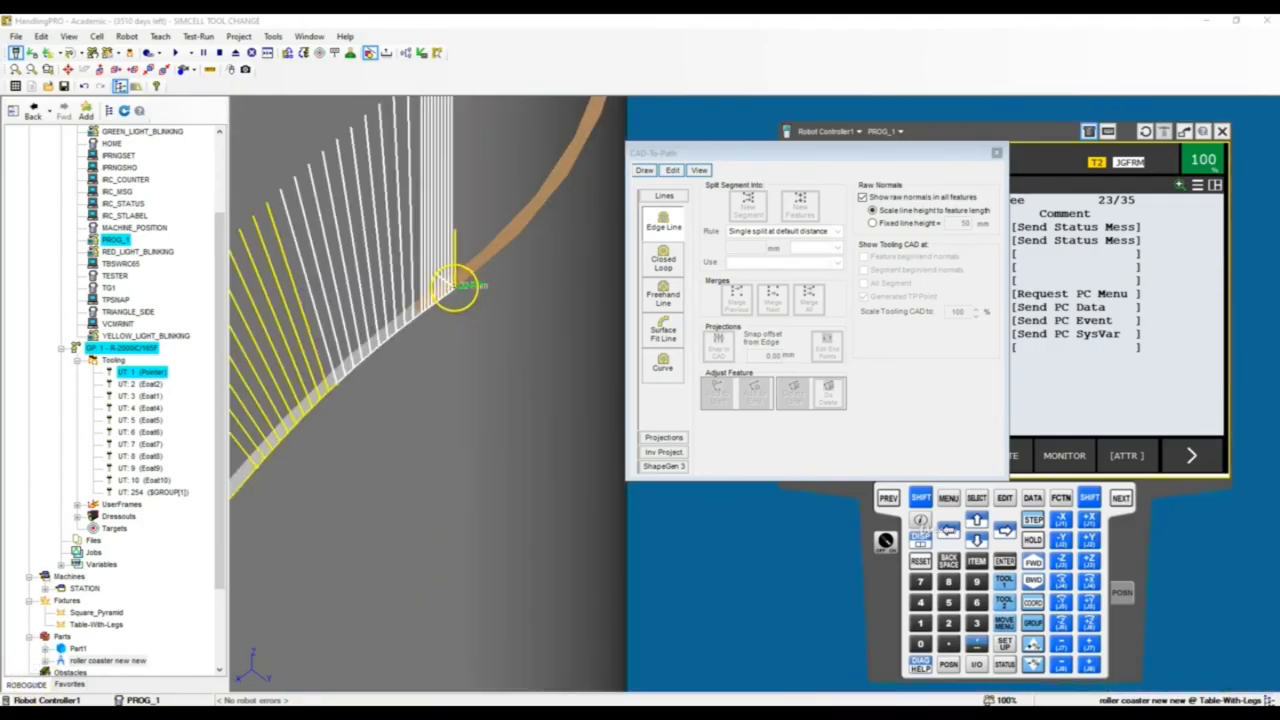
left_click(555, 204)
scroll(466, 292, "down", 3)
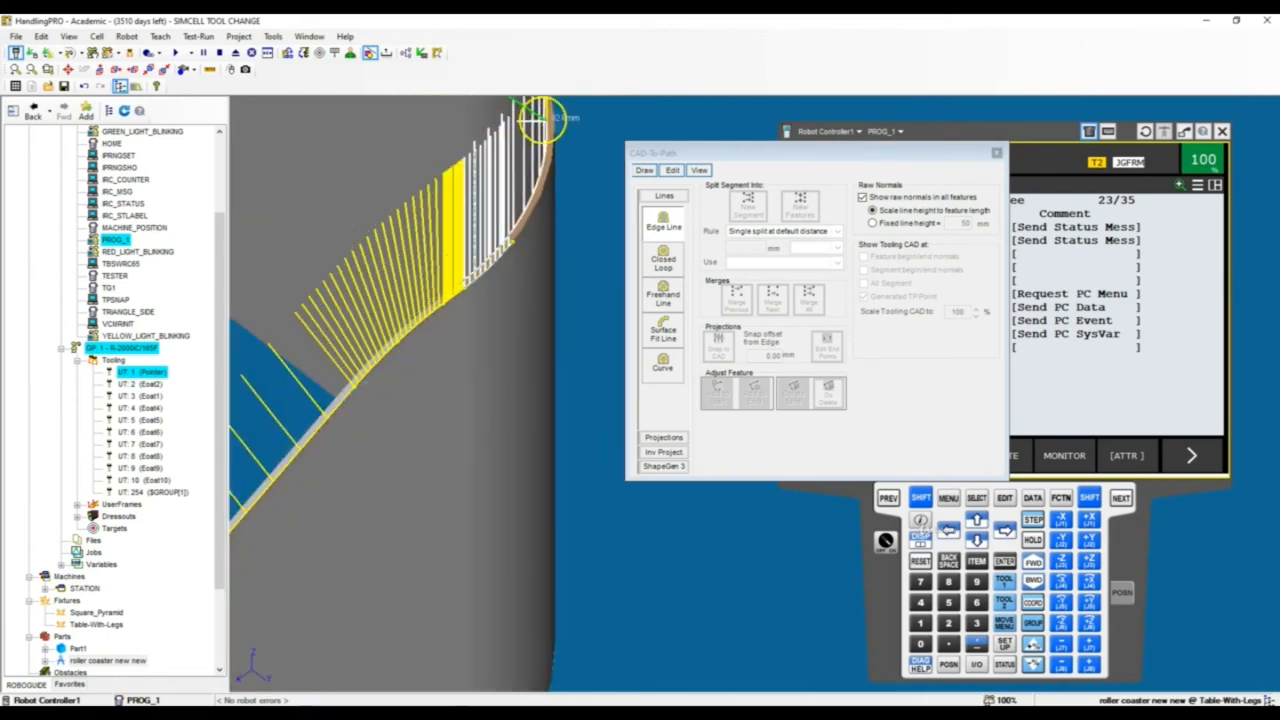
right_click_drag(533, 222, 366, 388)
scroll(368, 384, "down", 4)
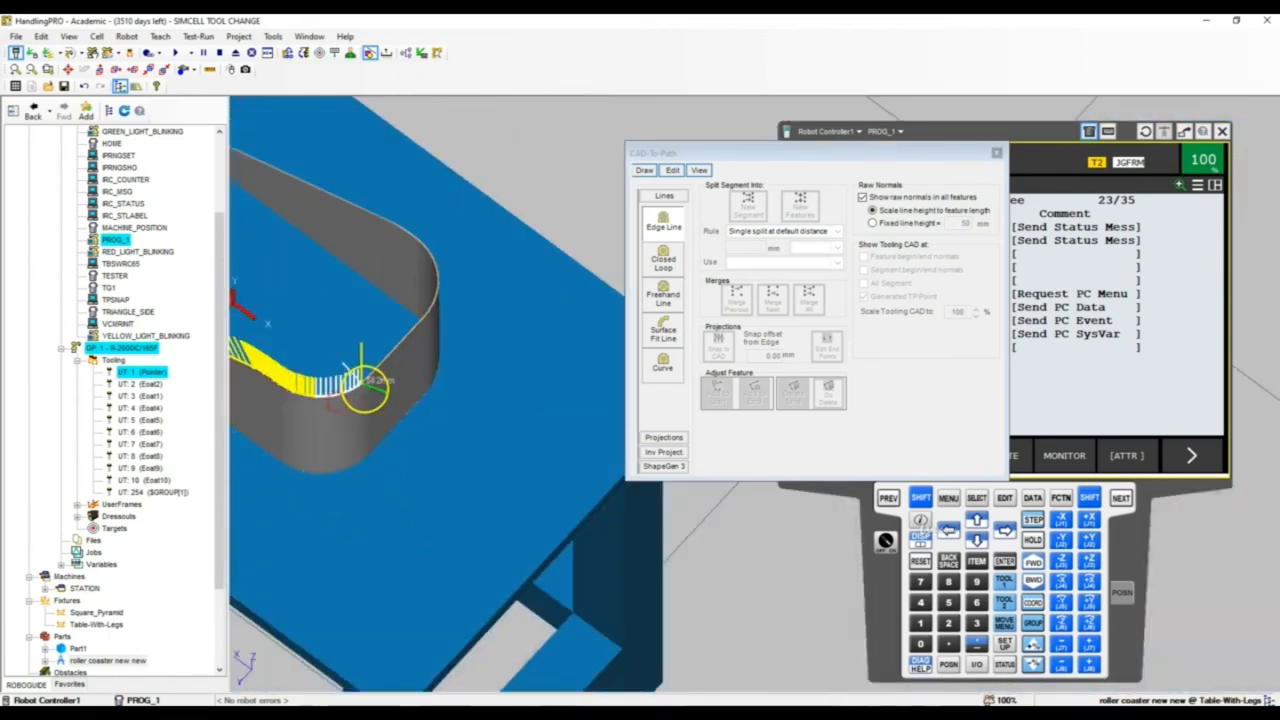
scroll(372, 382, "up", 3)
left_click(420, 371)
right_click_drag(536, 284, 414, 414)
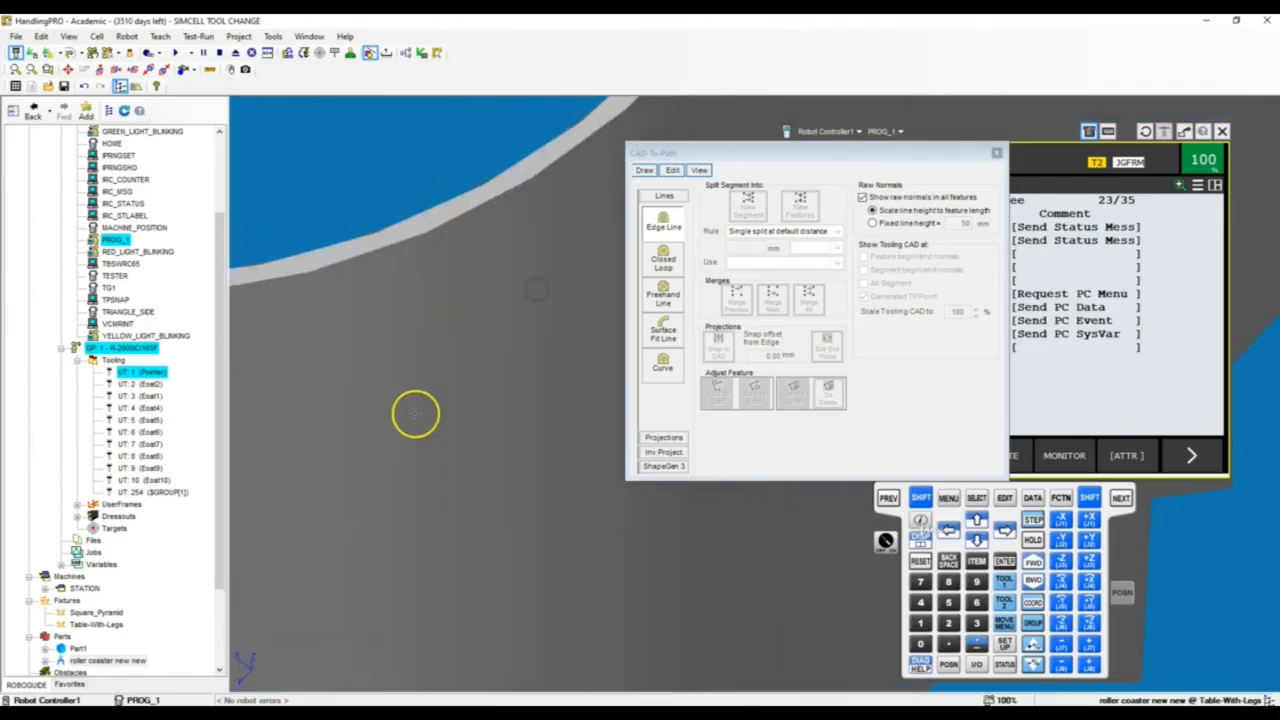
Continue the edge line across the high end's straight section to the start of its second rounded corner
scroll(416, 413, "down", 3)
scroll(580, 238, "down", 4)
scroll(574, 243, "up", 6)
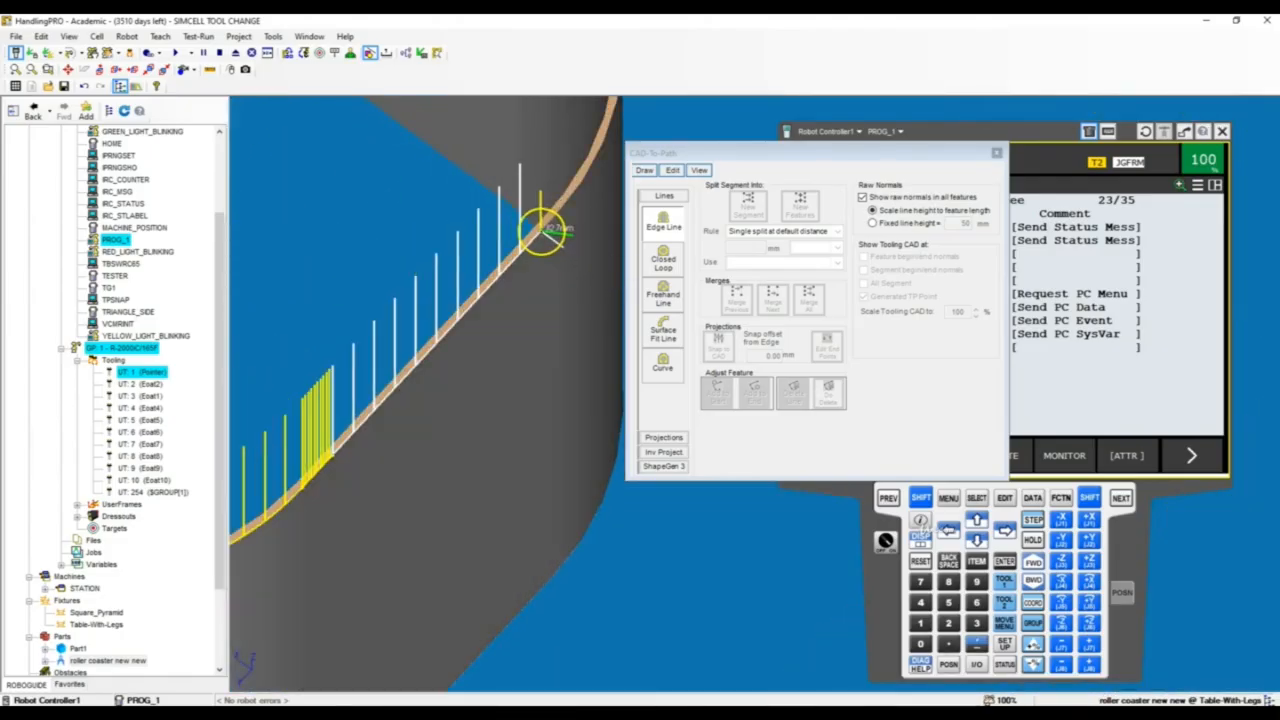
left_click(578, 237)
scroll(578, 240, "down", 3)
right_click_drag(573, 303, 437, 477)
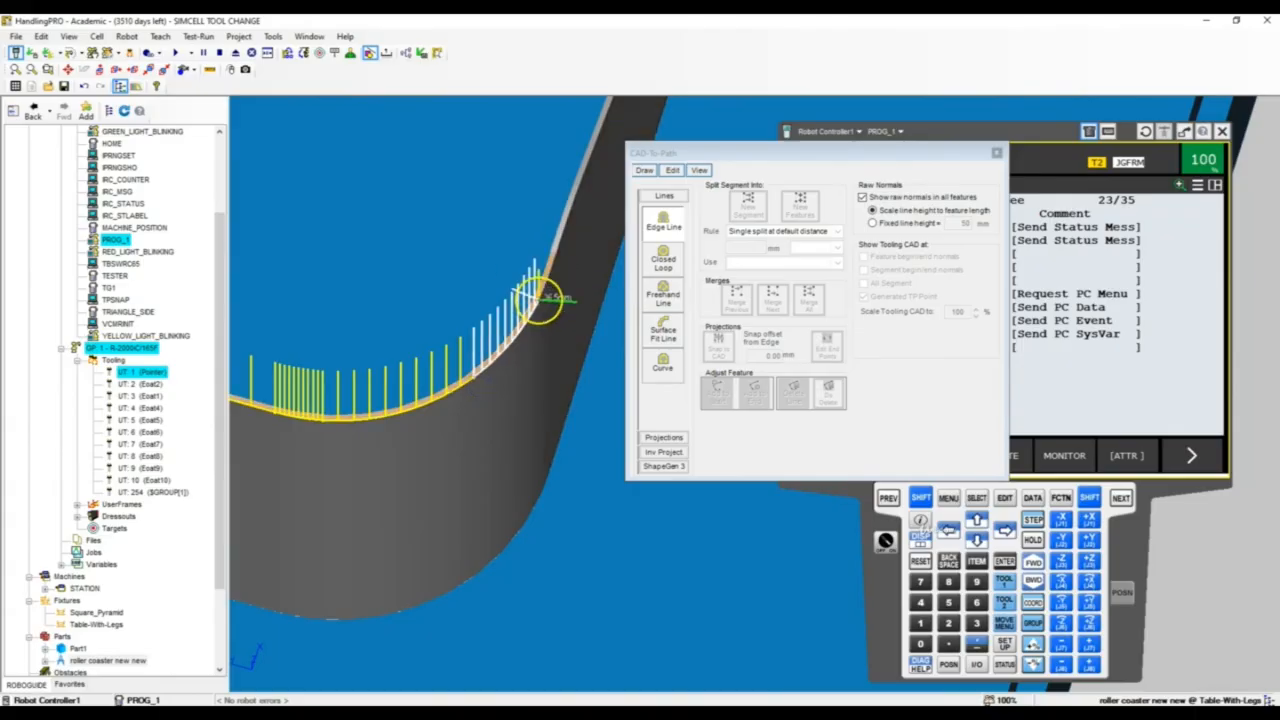
Extend the edge line around the high end's second rounded corner, keeping its normals on the top rim
scroll(543, 288, "down", 3)
scroll(543, 288, "up", 4)
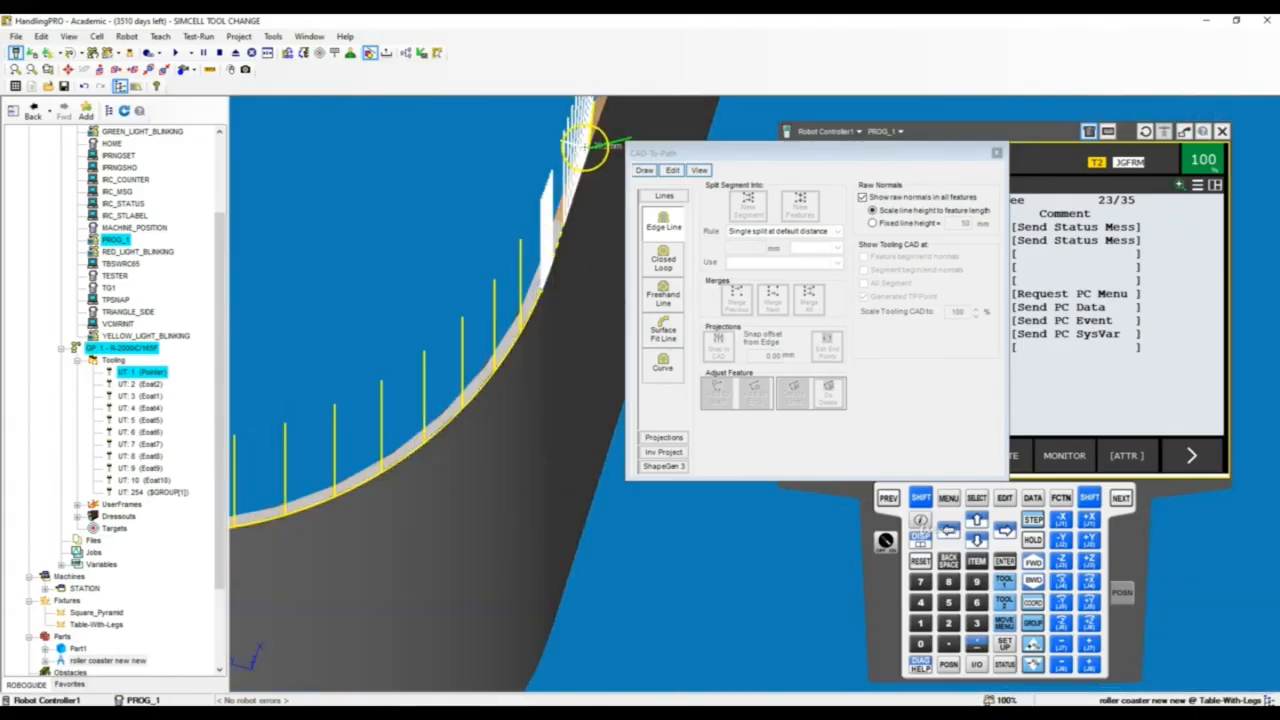
left_click(591, 143)
scroll(418, 355, "down", 5)
right_click_drag(418, 356, 450, 334)
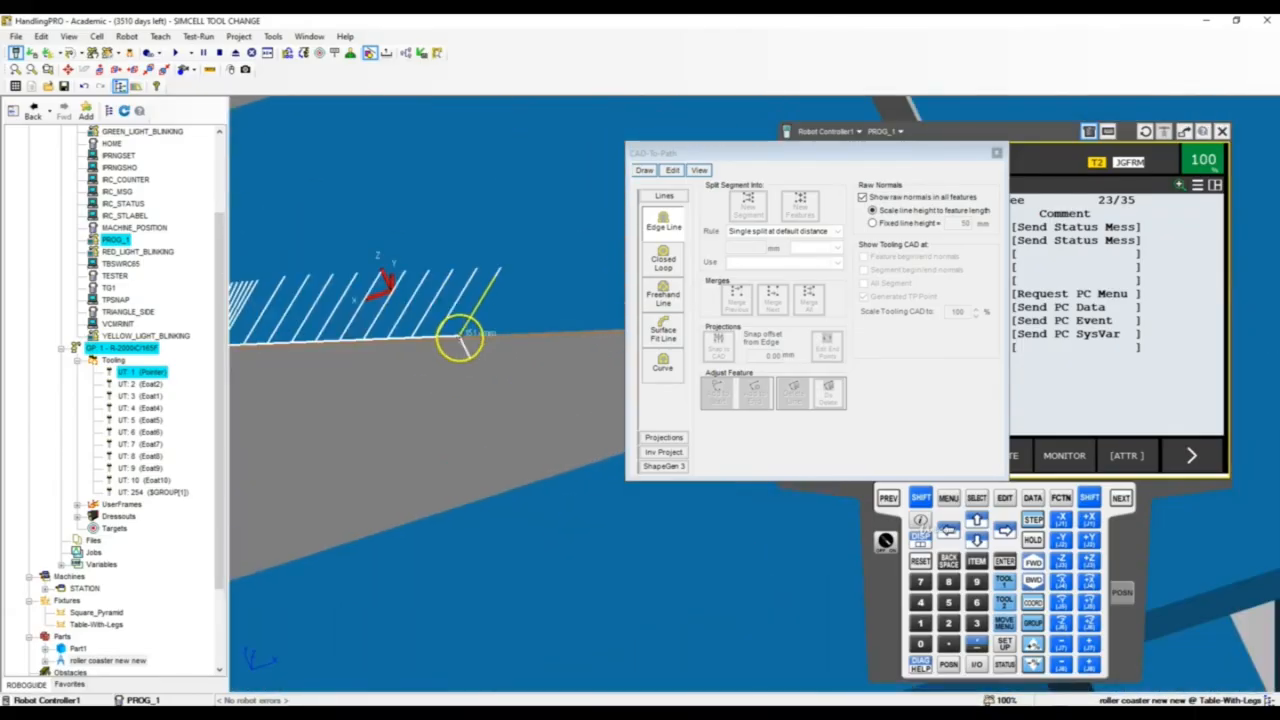
Continue the edge line down the opposite long straight slope to the curved transition at the low end
left_click(493, 341)
scroll(321, 371, "up", 3)
scroll(321, 371, "down", 6)
scroll(546, 352, "up", 4)
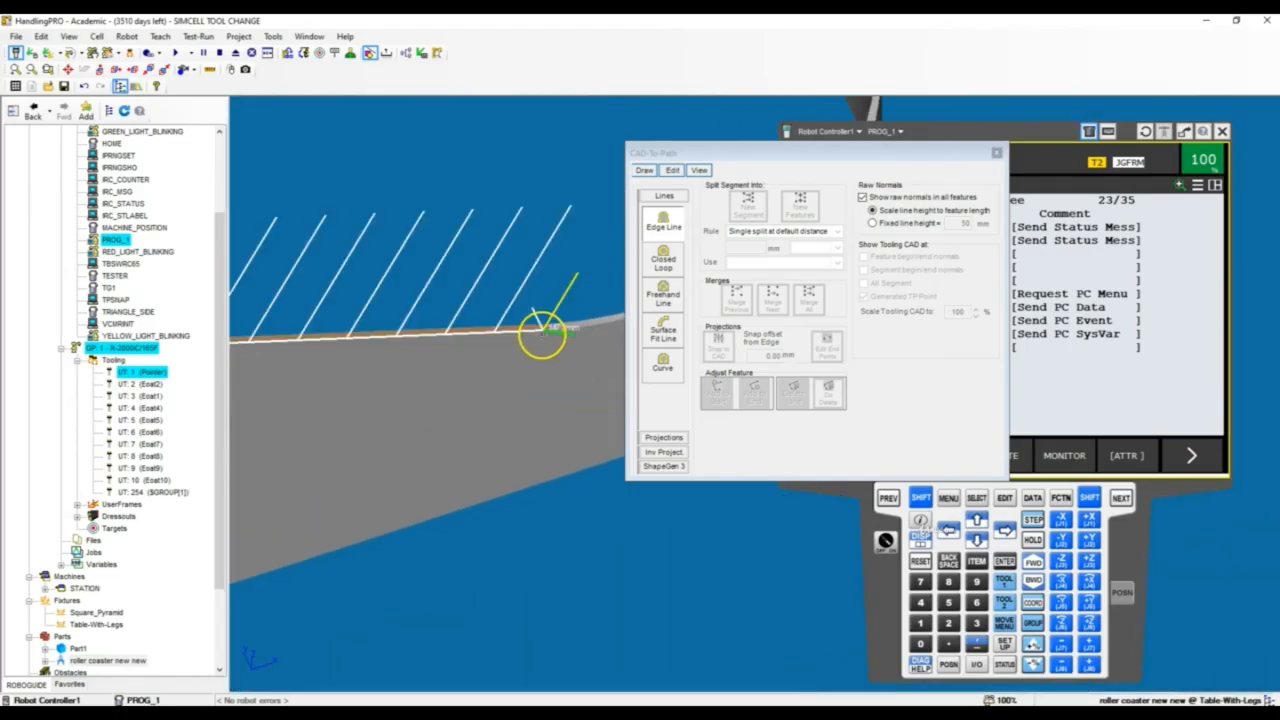
left_click(531, 332)
scroll(409, 357, "down", 3)
left_click(533, 336)
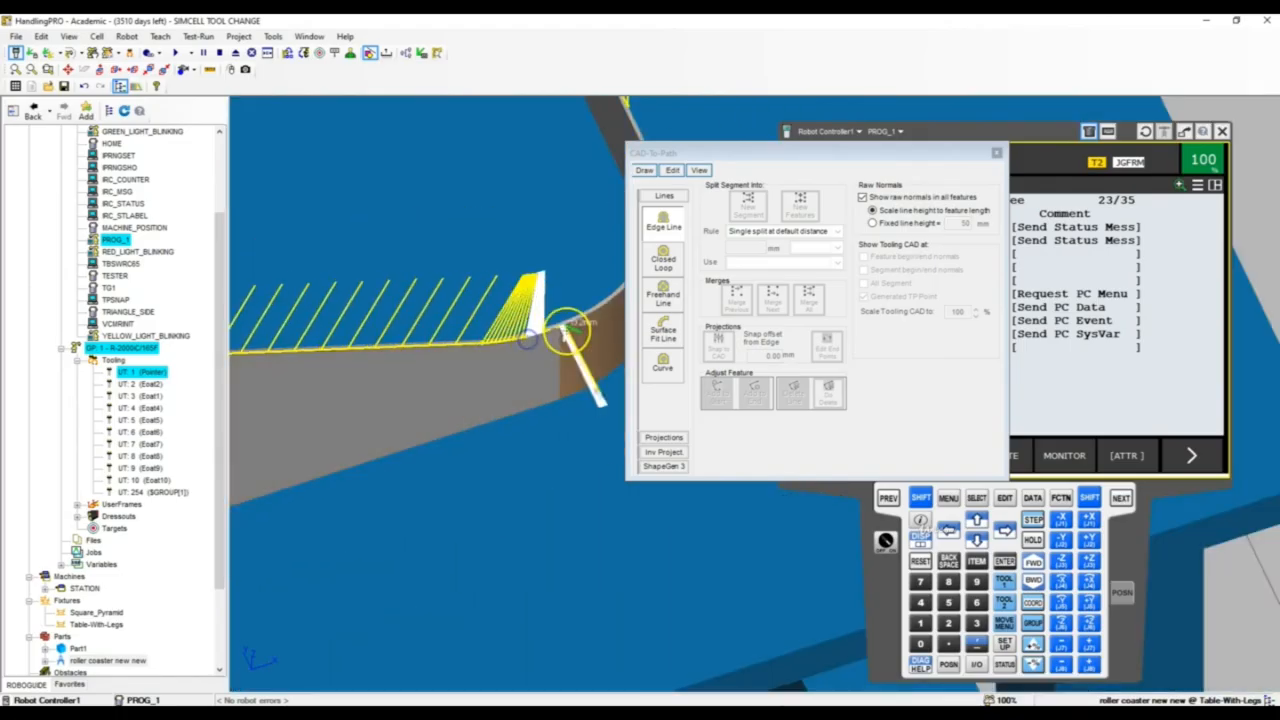
Extend the edge line around the low end's remaining rounded corner, following the top rim with upward-pointing normals
scroll(560, 329, "up", 5)
left_click(557, 331)
scroll(474, 354, "up", 2)
scroll(474, 354, "down", 5)
scroll(531, 323, "up", 4)
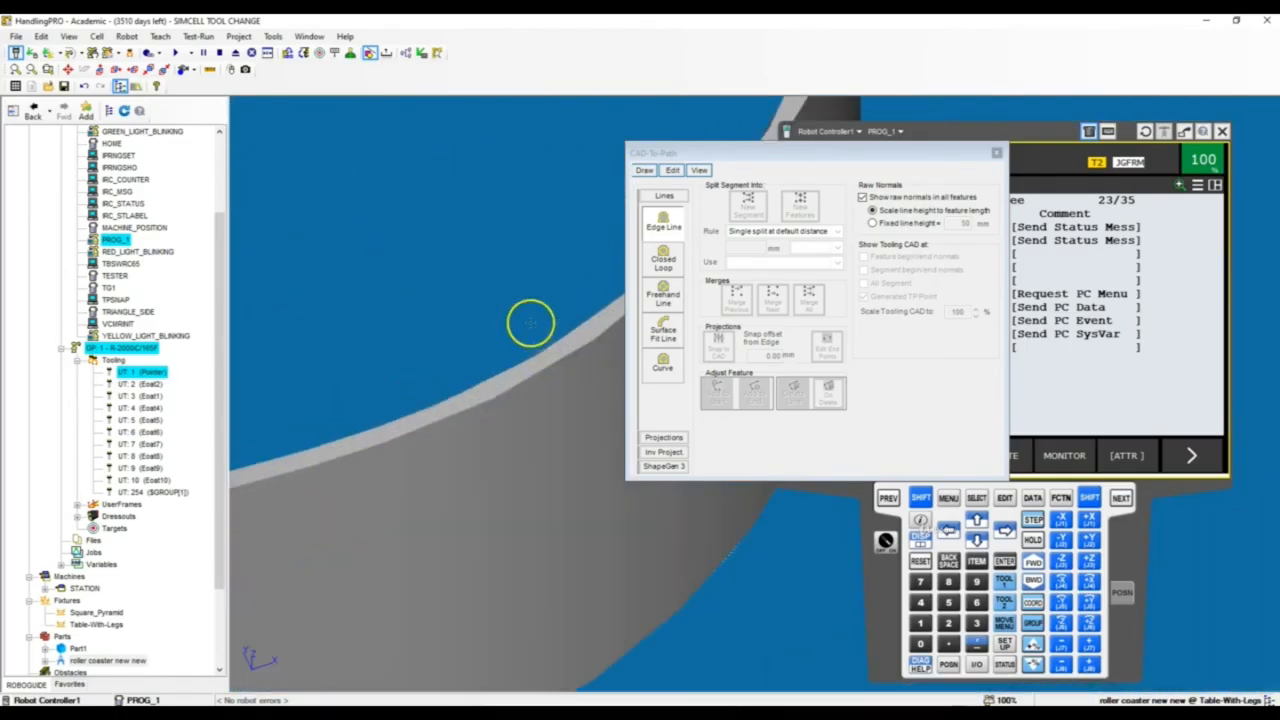
left_click(567, 360)
scroll(379, 398, "down", 4)
scroll(379, 398, "up", 3)
left_click(429, 314)
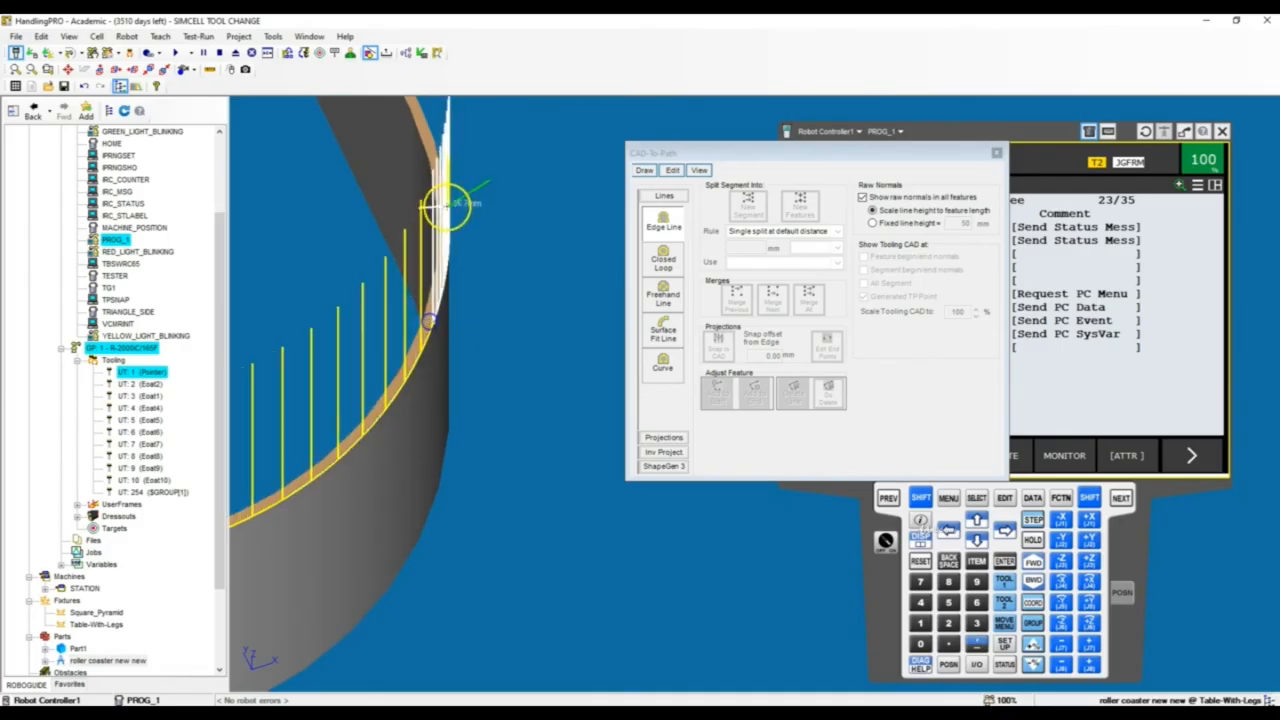
Bring the edge line back to its starting point on the low end's short straight section and finish the feature
scroll(443, 177, "up", 4)
scroll(388, 187, "down", 6)
scroll(534, 357, "up", 4)
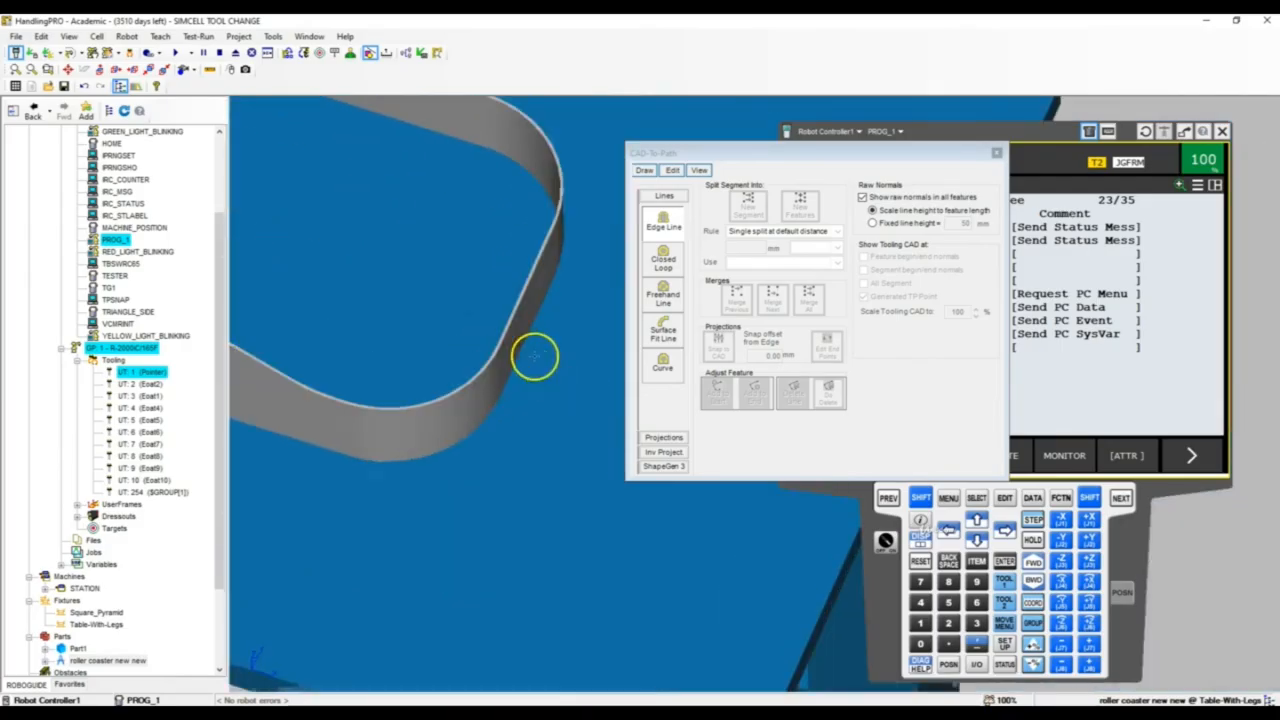
right_click_drag(534, 357, 483, 329)
scroll(483, 329, "down", 4)
scroll(431, 451, "up", 4)
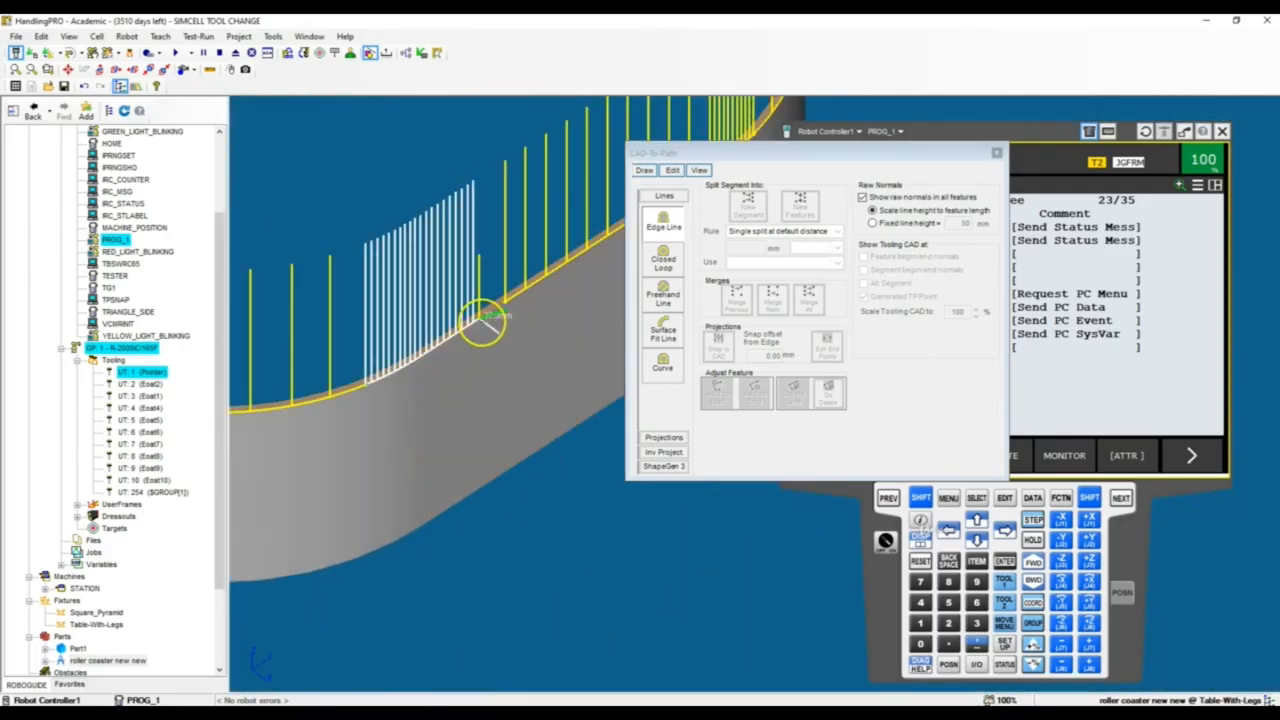
scroll(518, 302, "down", 2)
scroll(518, 302, "up", 3)
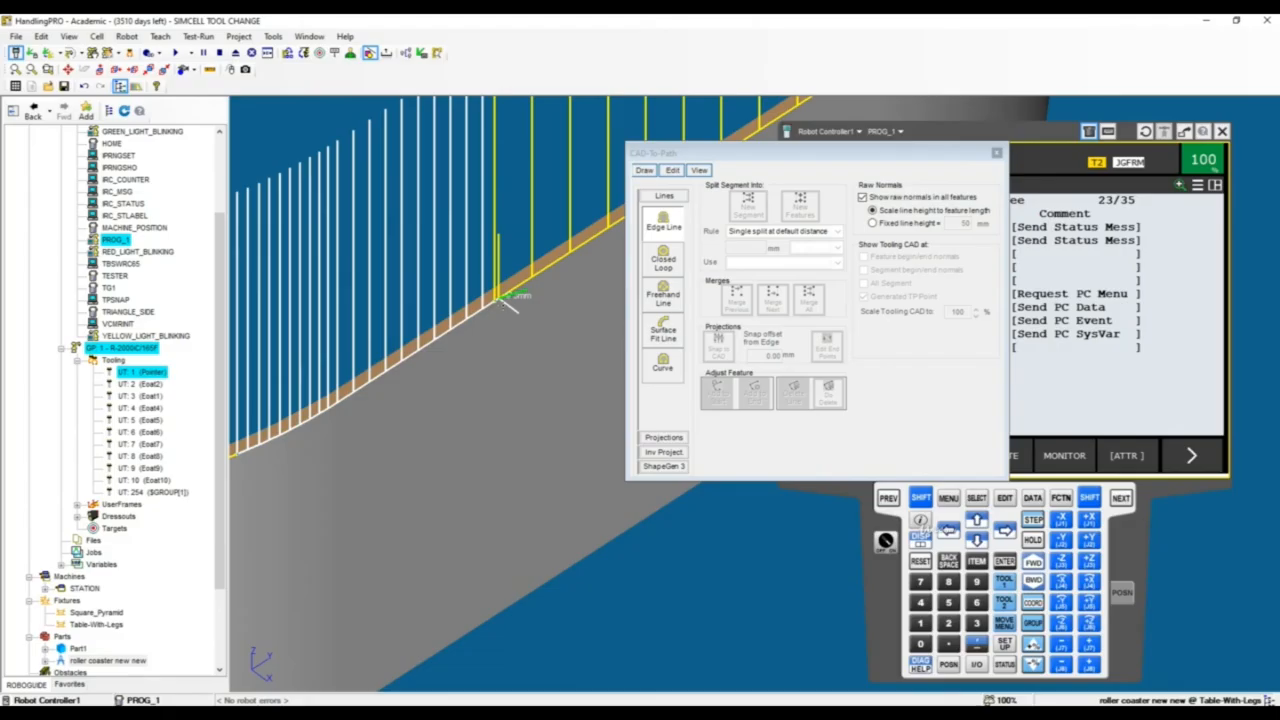
left_click(501, 298)
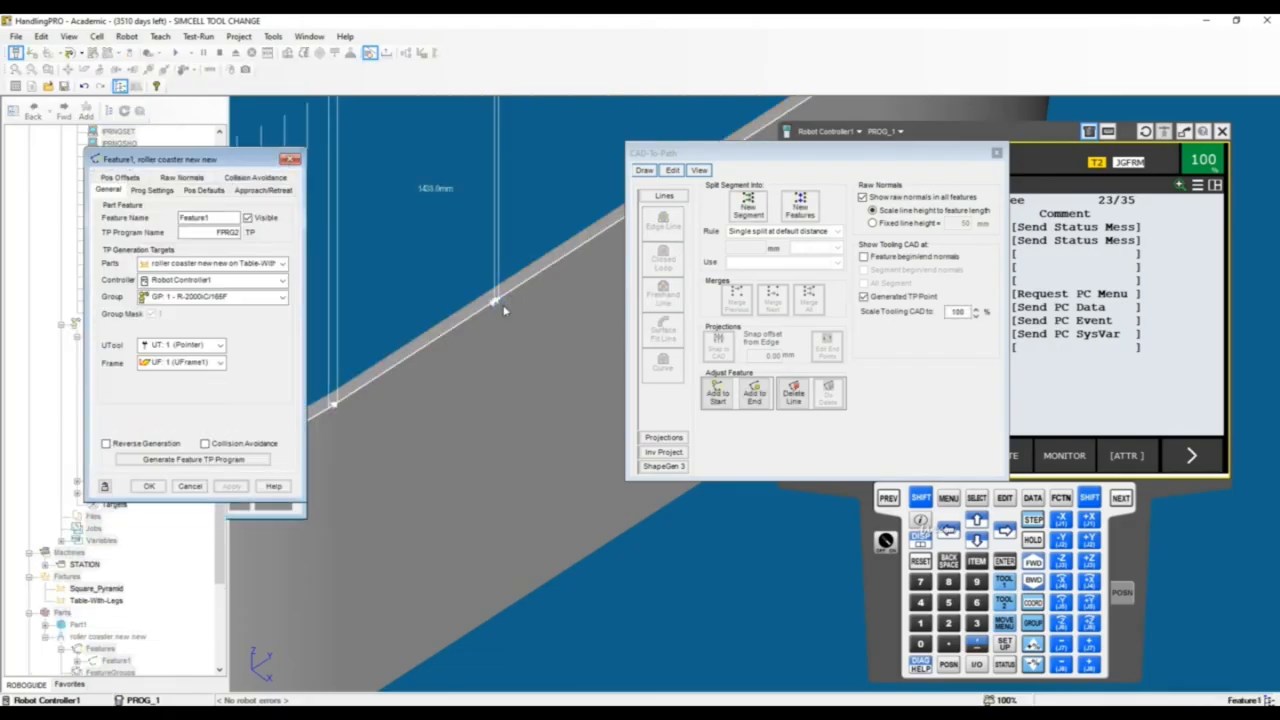
Move the Feature1 properties window aside and examine the displayed tool positions around the whole rim
left_click_drag(150, 159, 582, 285)
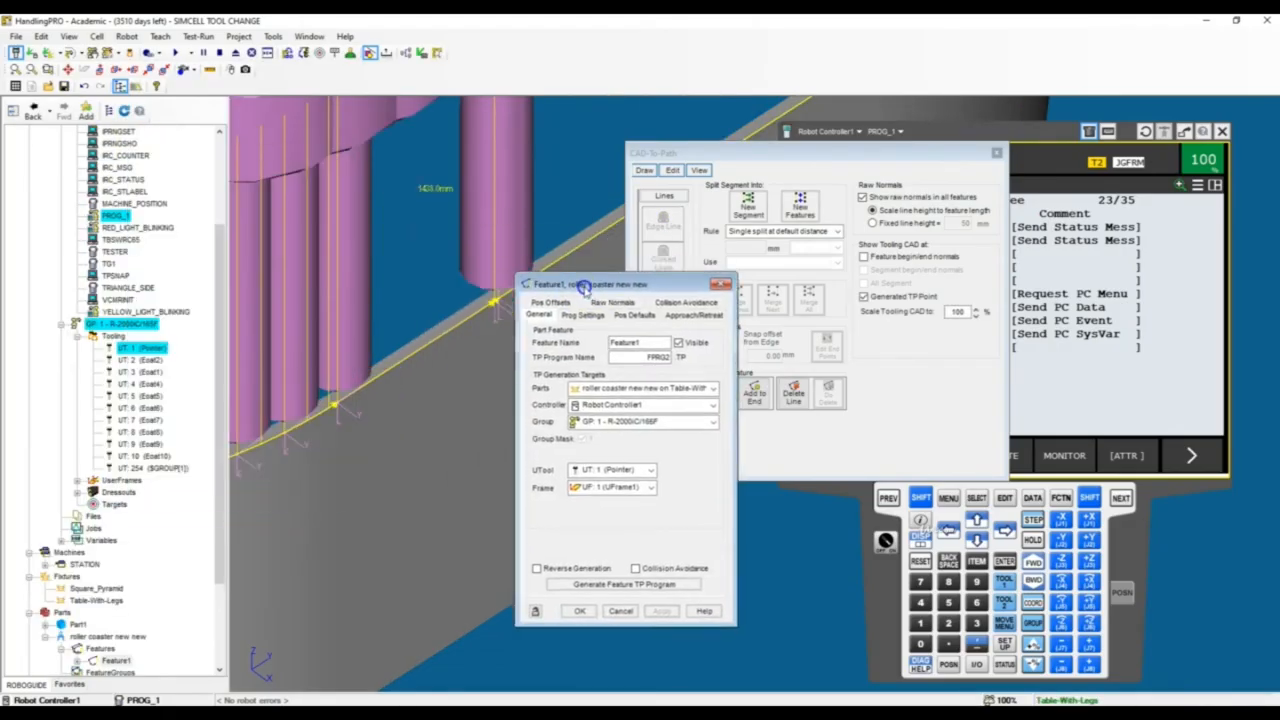
scroll(486, 298, "down", 10)
scroll(369, 235, "down", 5)
scroll(383, 241, "up", 6)
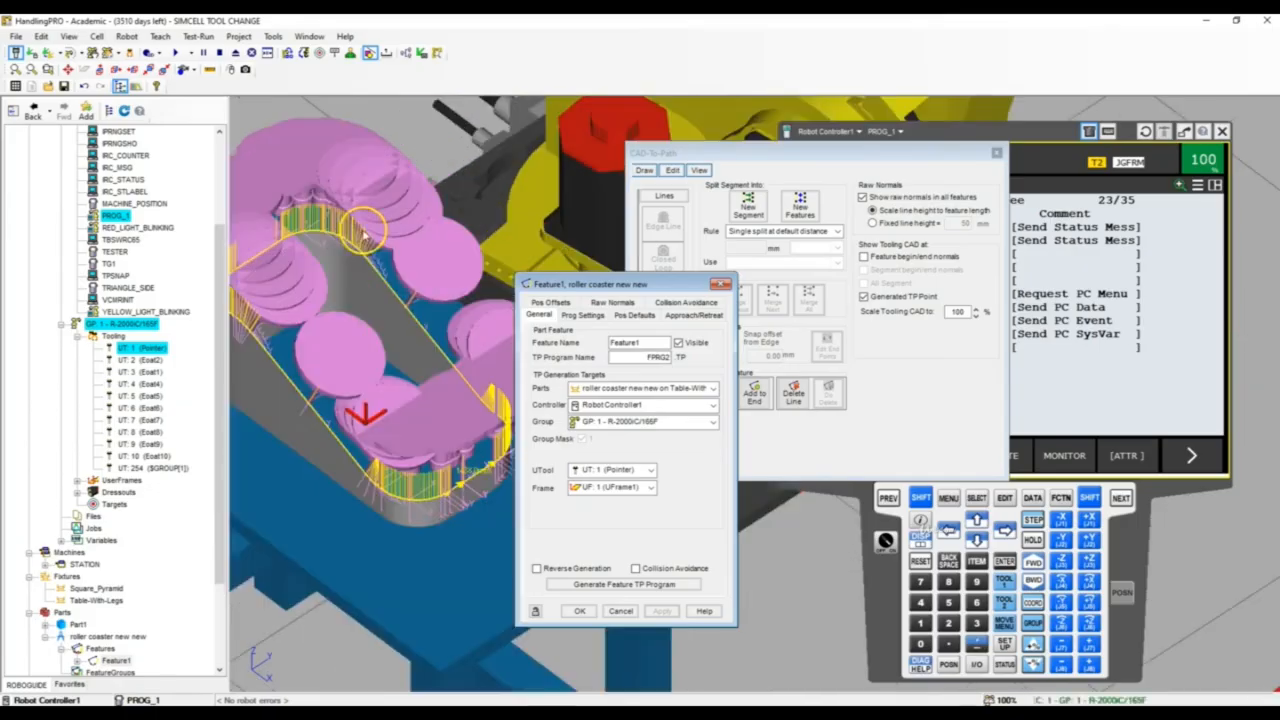
mouse_move(363, 228)
right_mouse_down()
mouse_move(428, 200)
mouse_move(375, 185)
mouse_move(360, 208)
right_mouse_up()
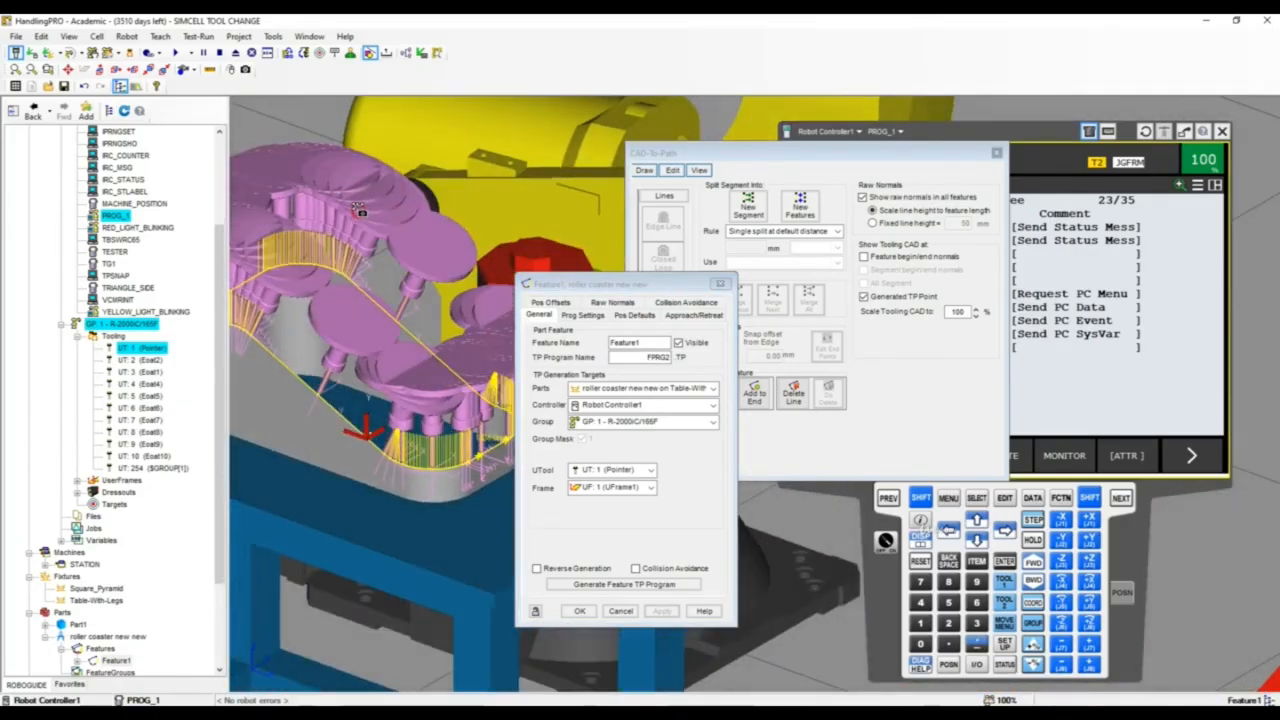
scroll(418, 228, "down", 5)
scroll(425, 232, "up", 5)
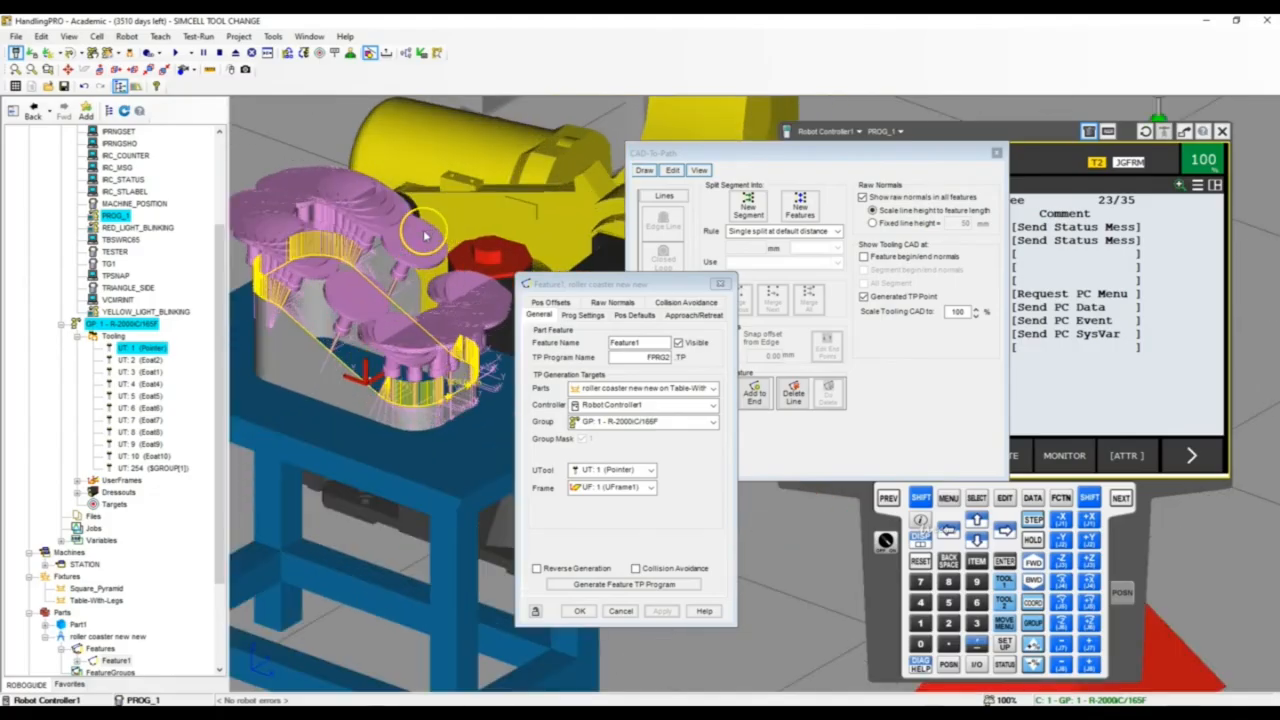
scroll(424, 243, "down", 2)
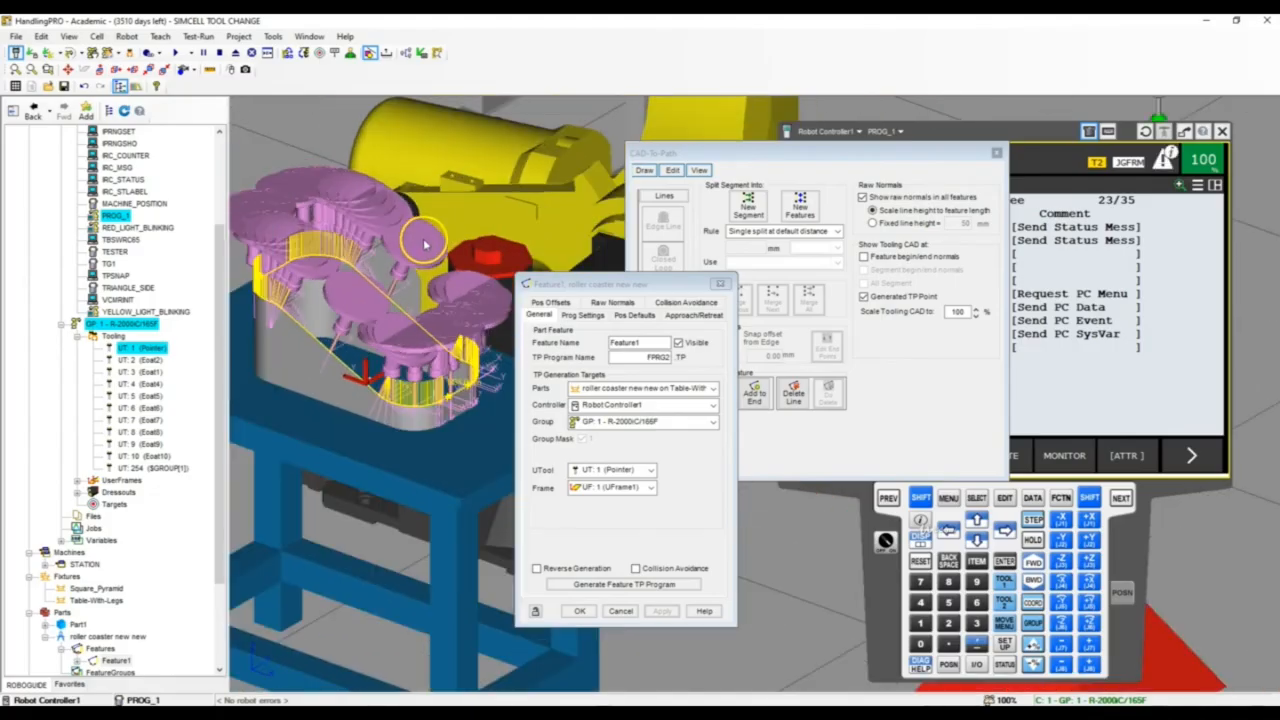
Check Feature1's feature name and TP program name, and open its Raw Normals settings
left_click(648, 346)
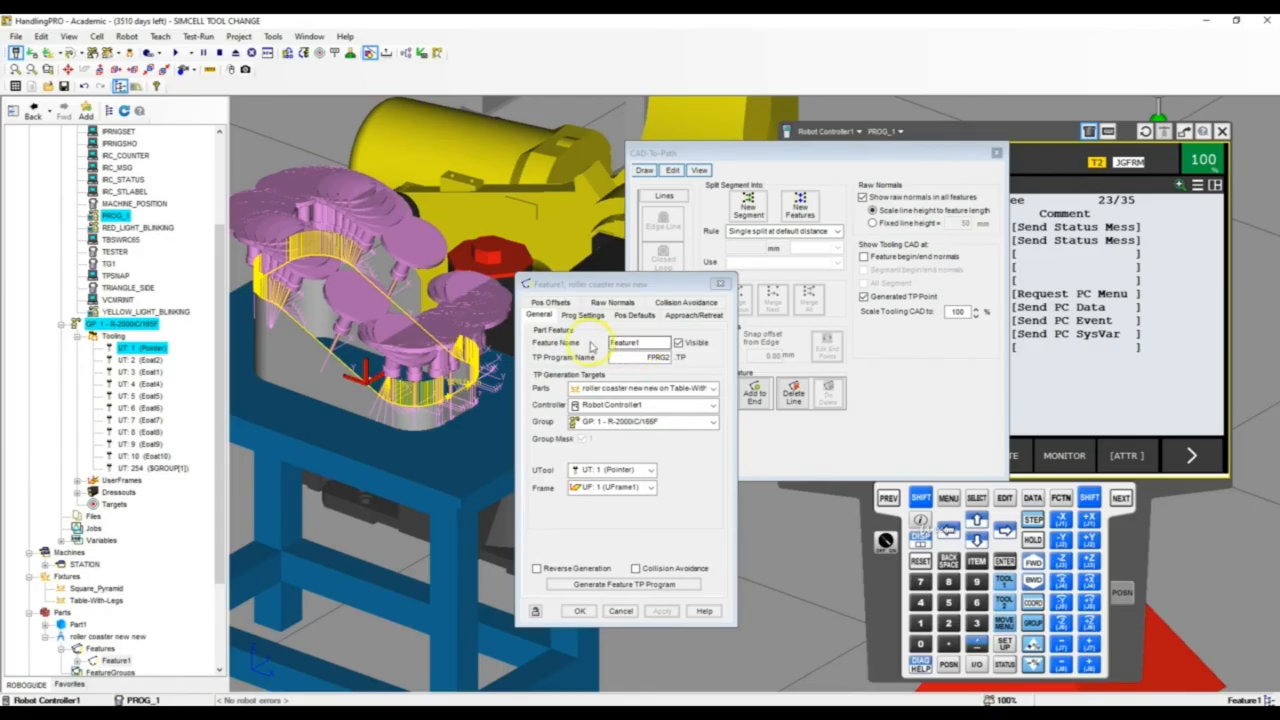
double_click(643, 357)
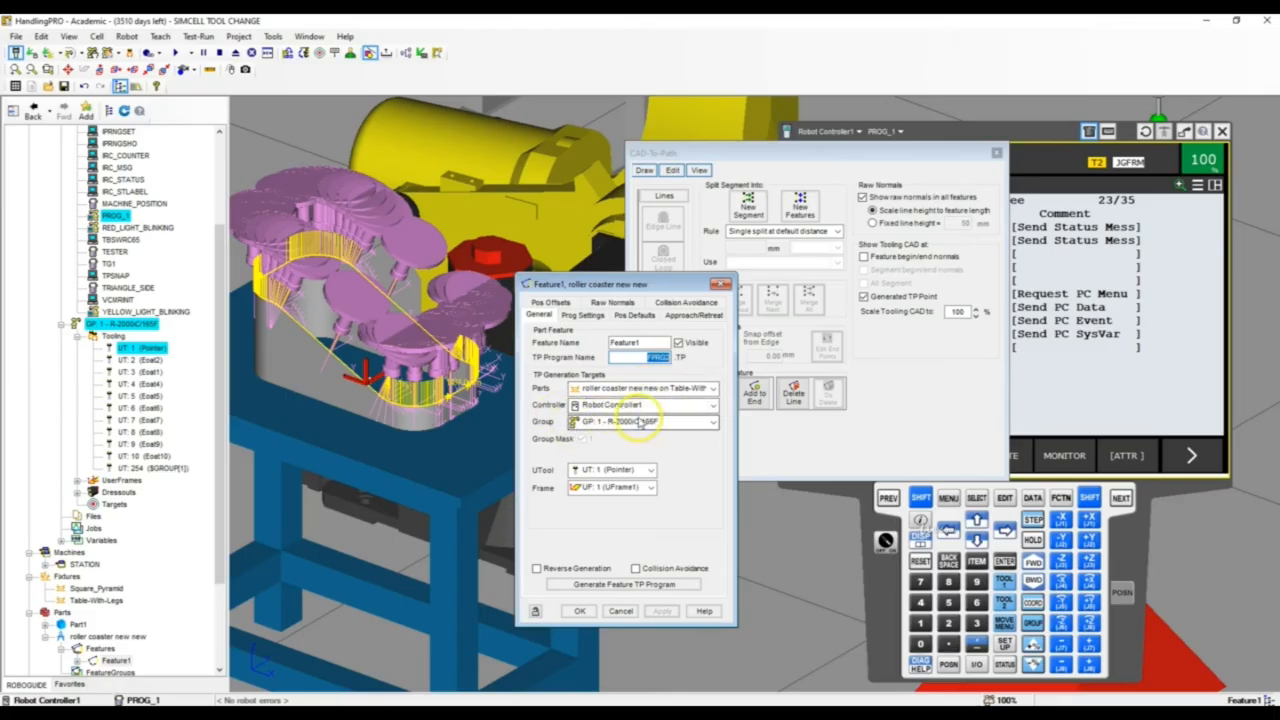
left_click(620, 304)
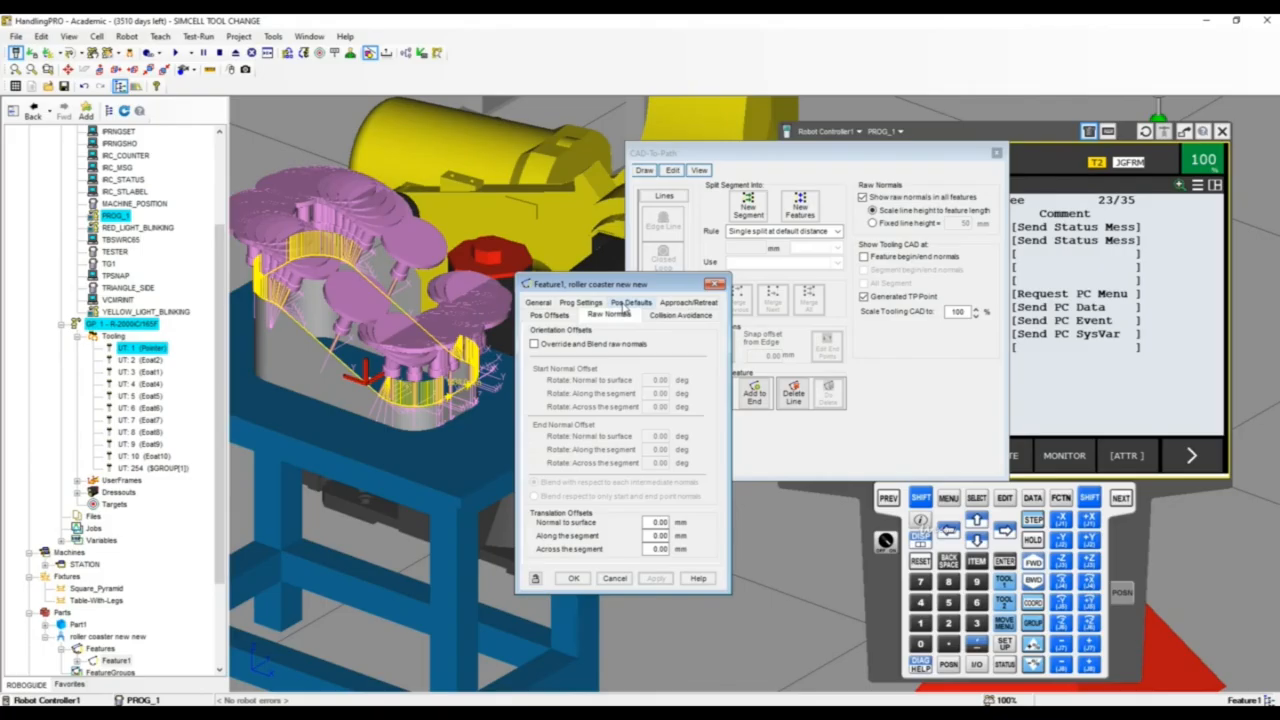
Examine closely how the pointer tool's tip meets the part's top edge and how the tool is tilted there
right_click_drag(380, 318, 398, 311)
left_click(305, 292)
scroll(349, 375, "up", 10)
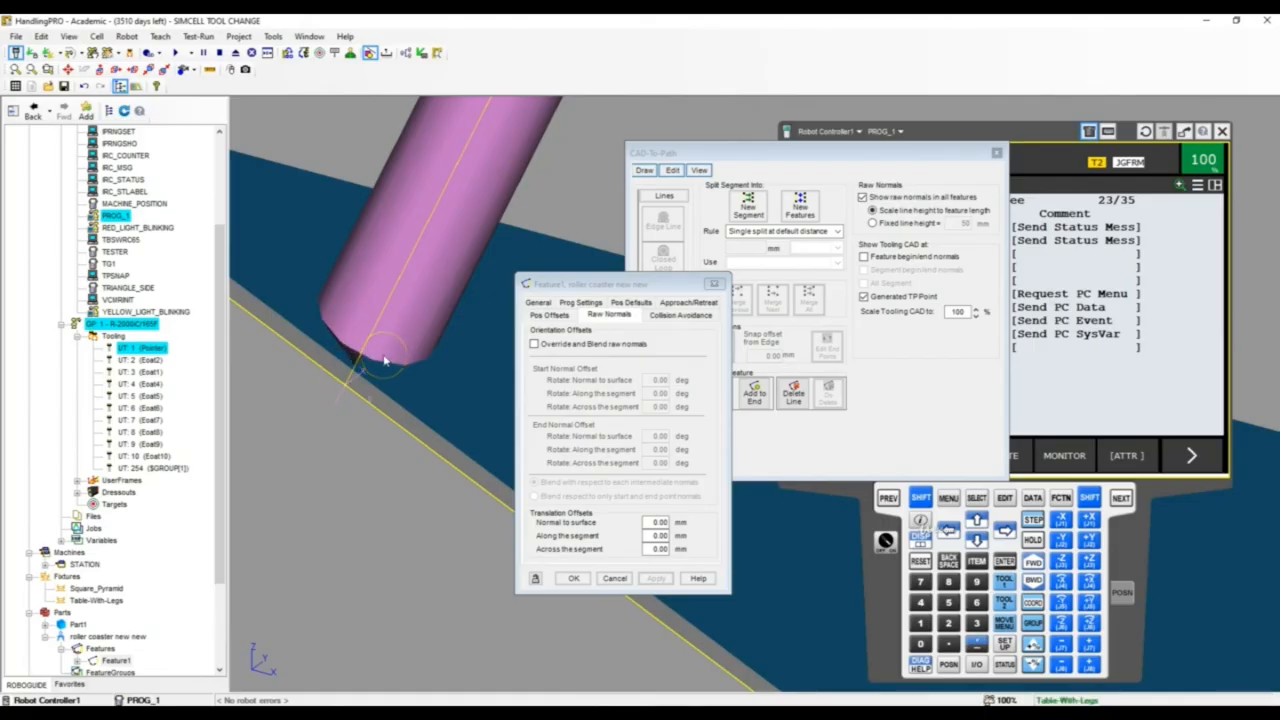
right_click_drag(384, 361, 399, 363)
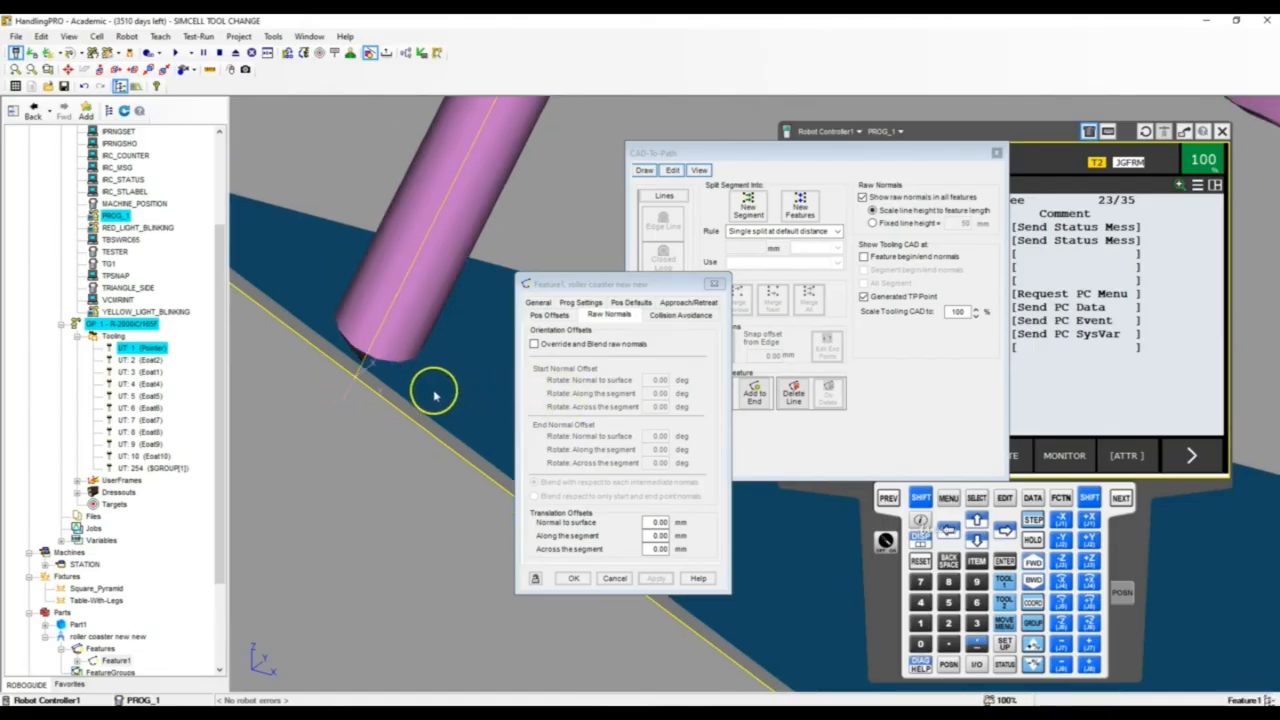
Enable Override and Blend raw normals for Feature1 and set the start normal's rotation along the segment to 45 deg
scroll(429, 386, "down", 5)
scroll(422, 400, "down", 5)
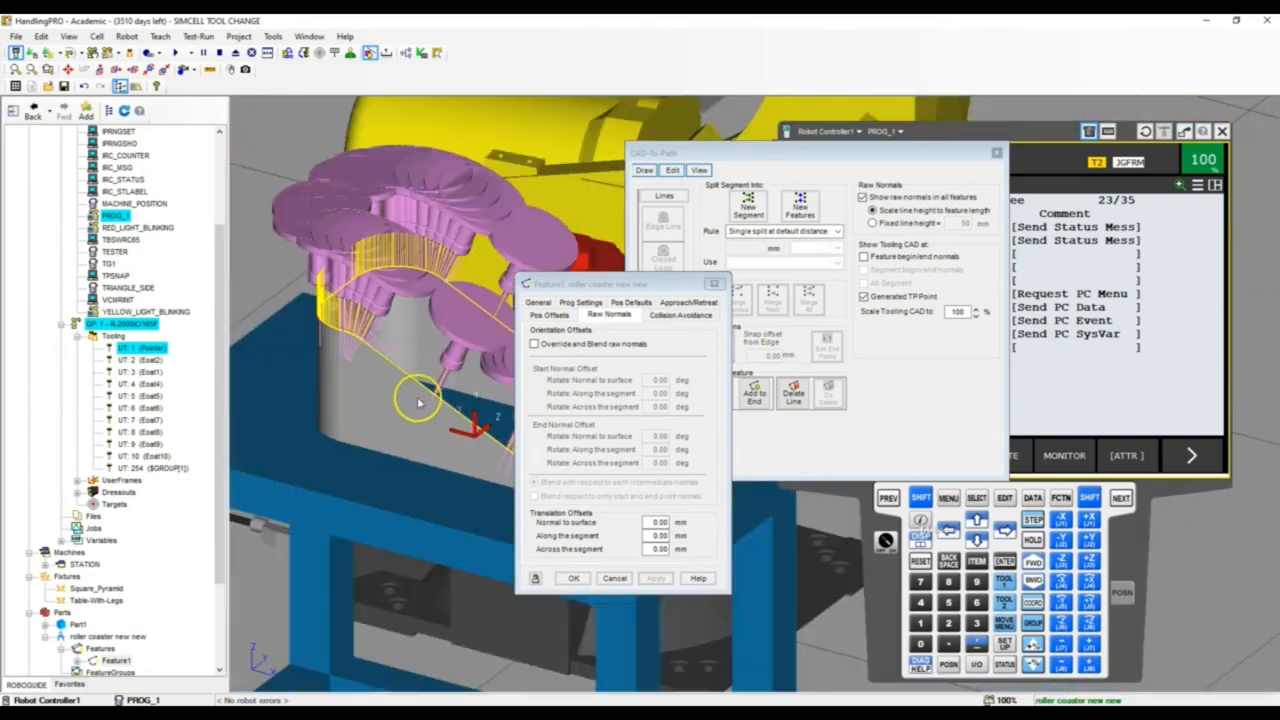
scroll(453, 392, "up", 4)
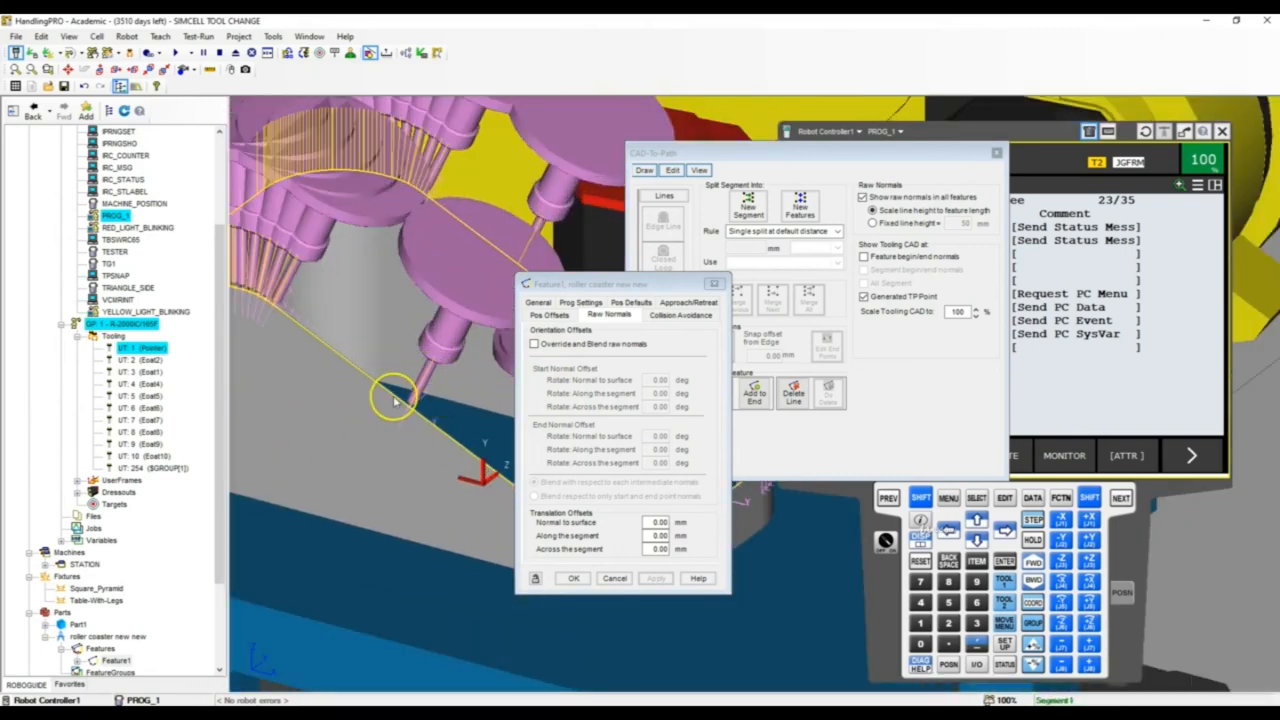
left_click(533, 344)
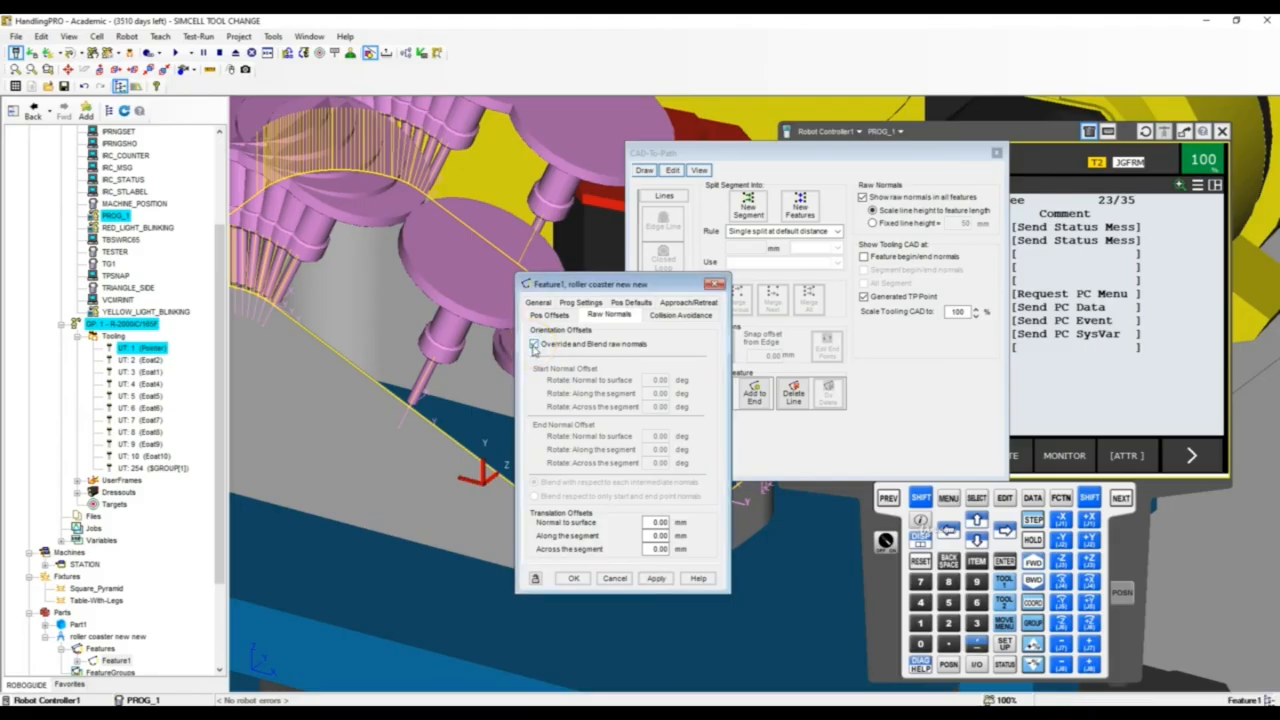
left_click(656, 578)
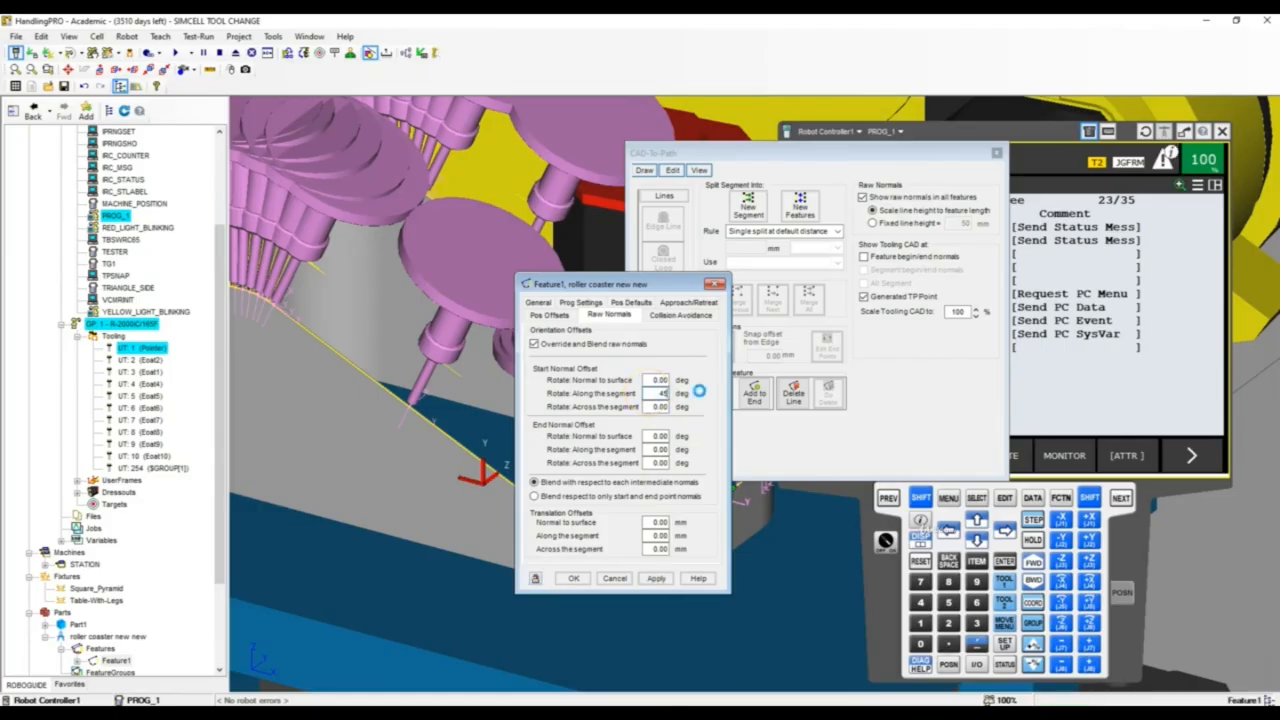
Set the end normal's rotation along the segment to 45 deg for Feature1
right_click_drag(424, 411, 587, 422)
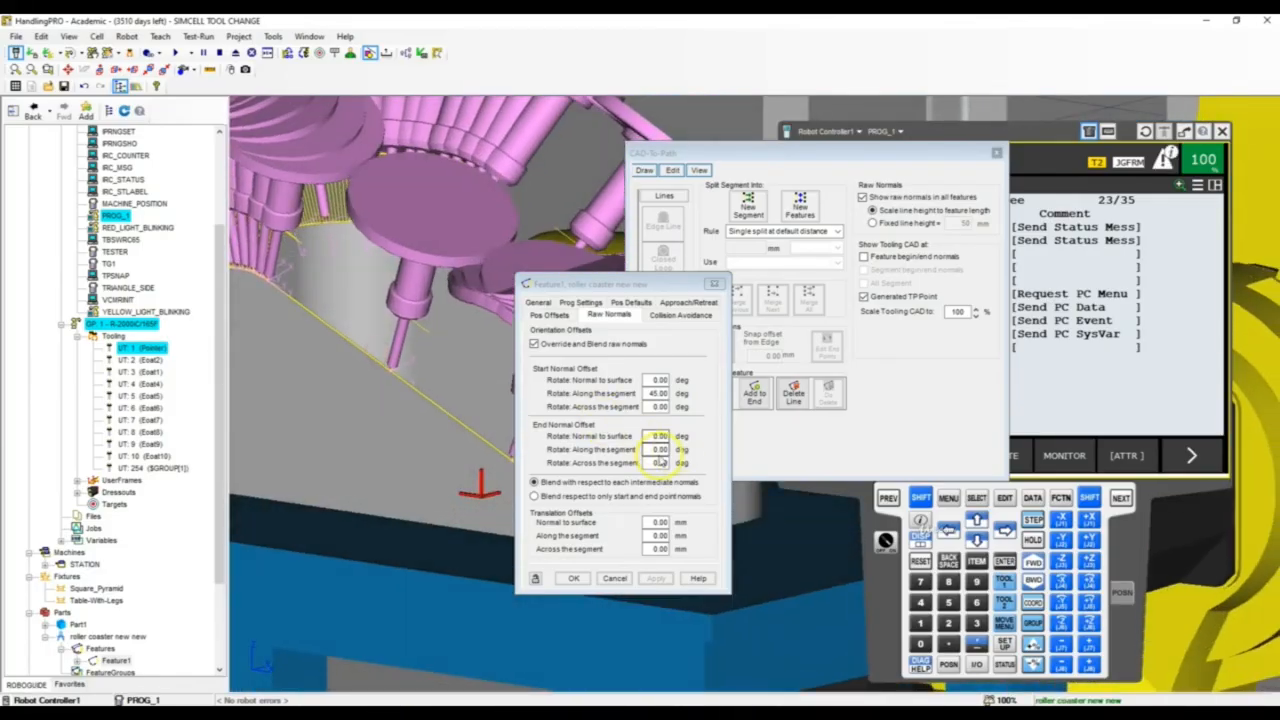
left_click_drag(645, 451, 668, 452)
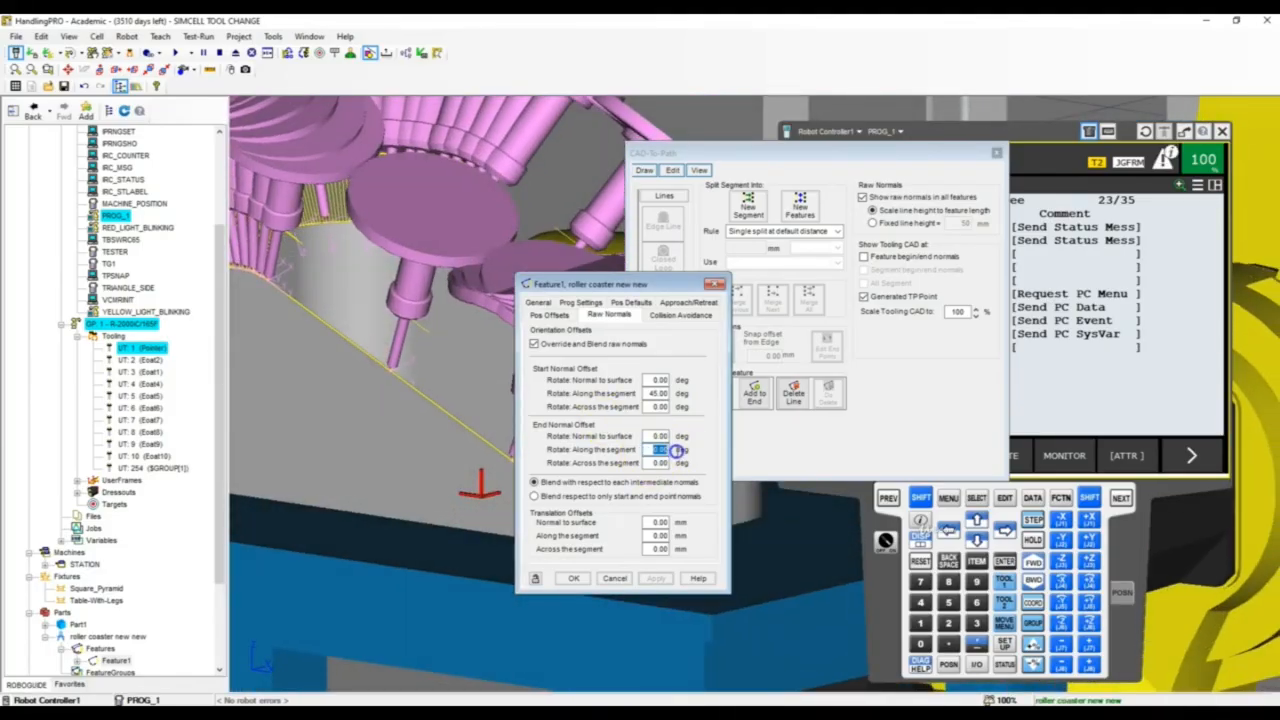
key("Return")
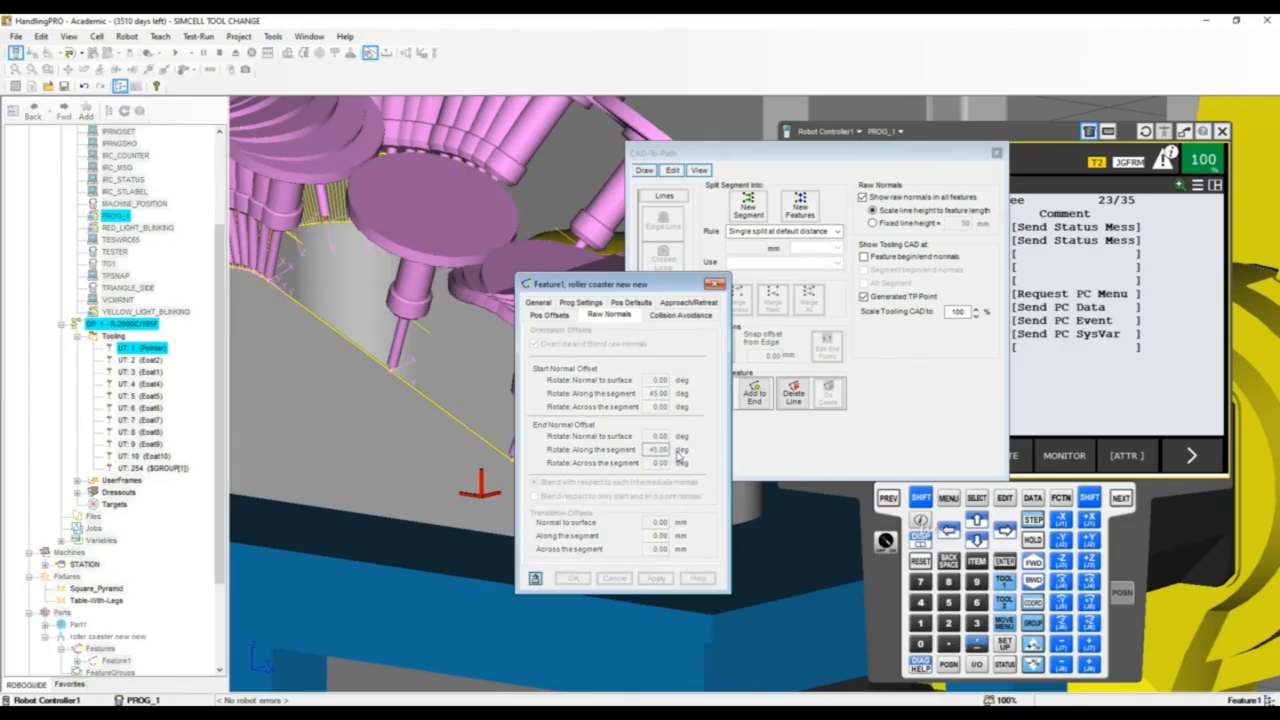
Examine the tilt of the displayed pointer tool positions along the part's curved and straight rim sections
right_click_drag(447, 306, 323, 295)
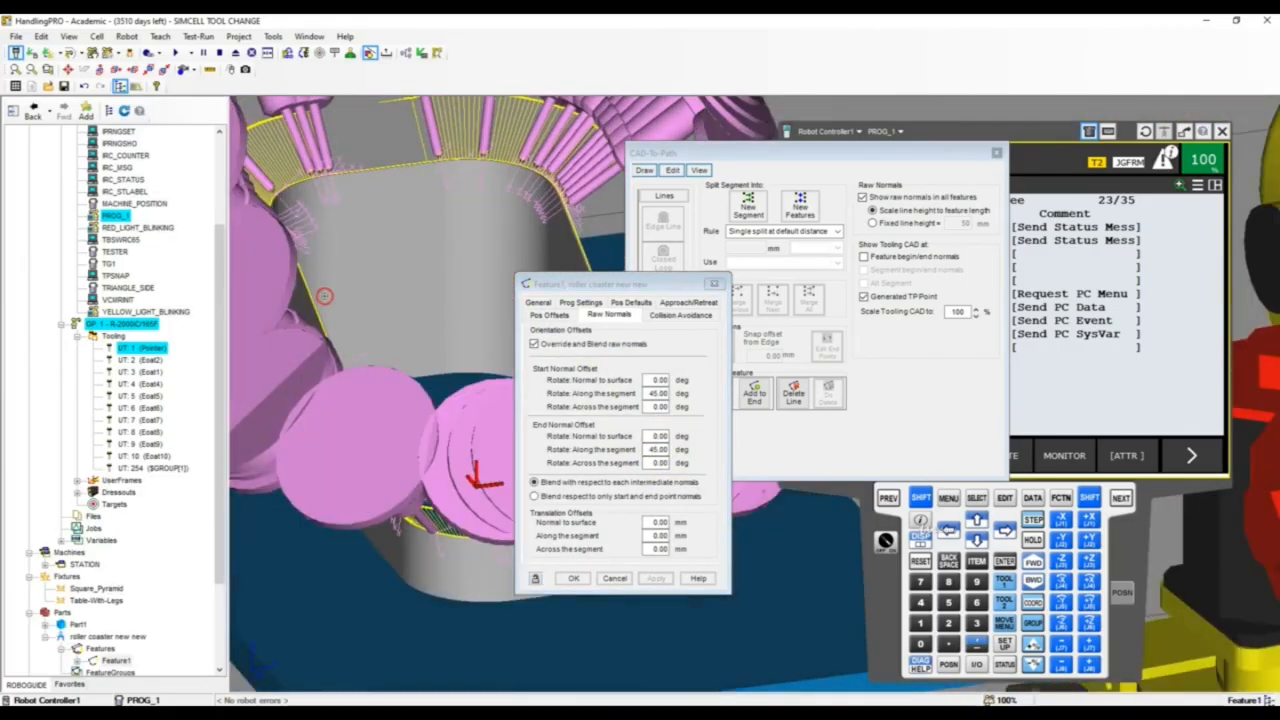
scroll(323, 295, "down", 8)
scroll(305, 345, "up", 10)
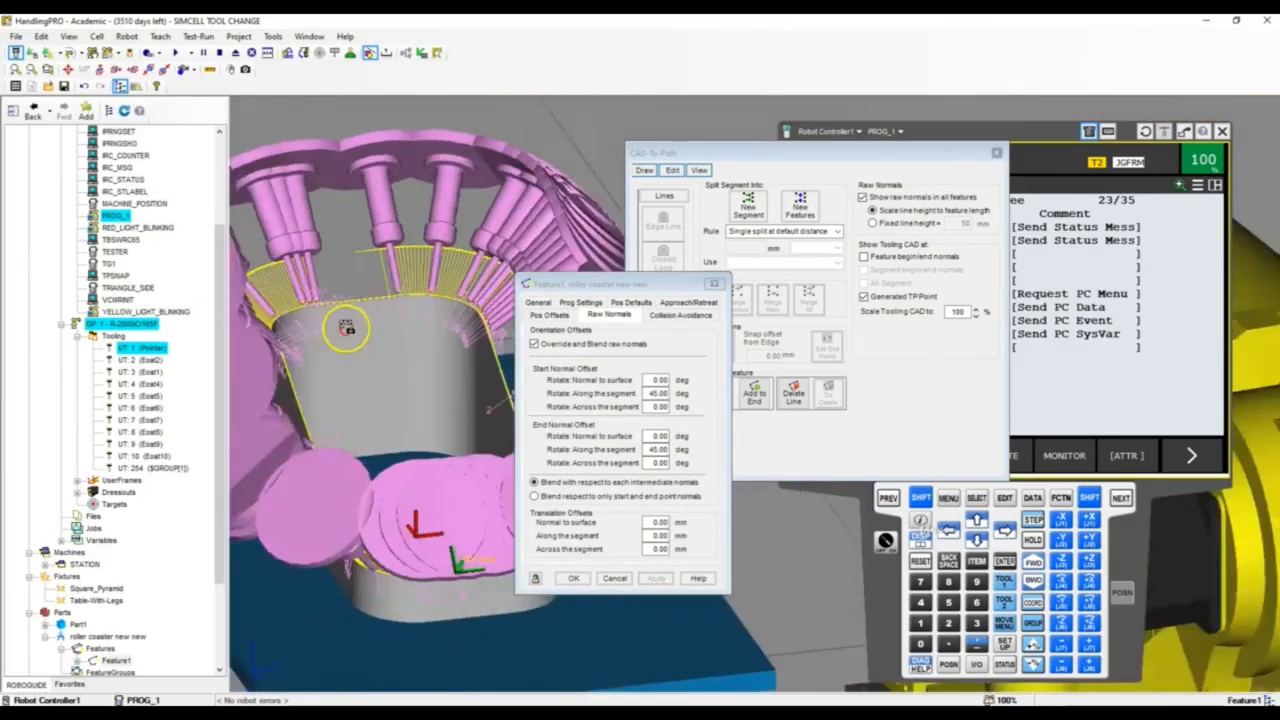
right_click_drag(483, 347, 471, 370)
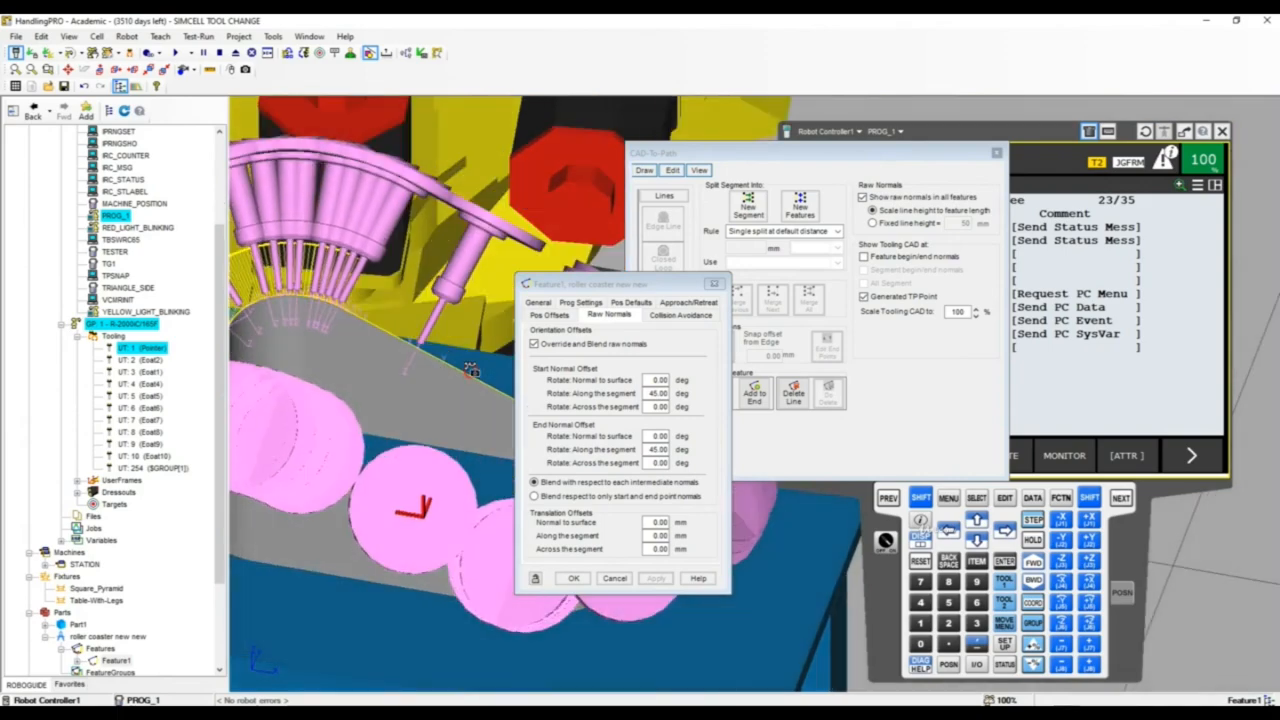
left_click(403, 317)
left_click(307, 300)
left_click(448, 492)
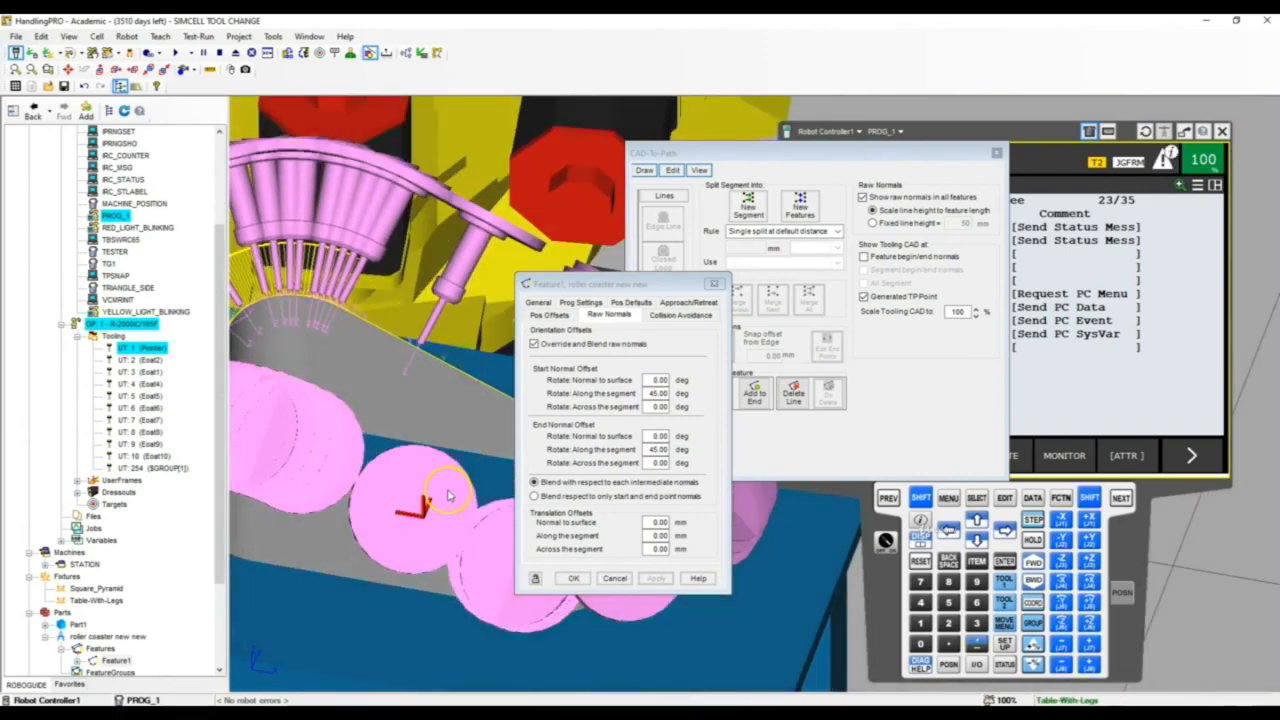
right_click_drag(446, 482, 424, 434)
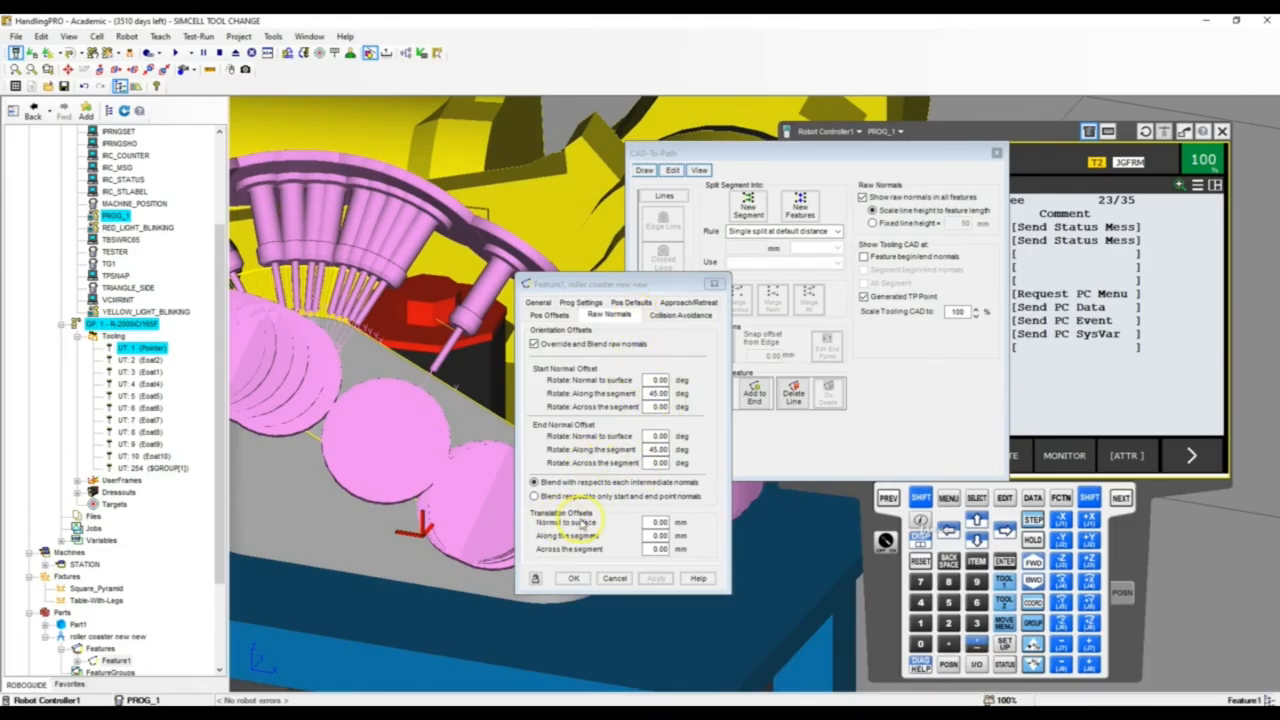
Add an approach point and a retreat point to Feature1, both with linear motion (L) at 3000 mm/sec
left_click(690, 306)
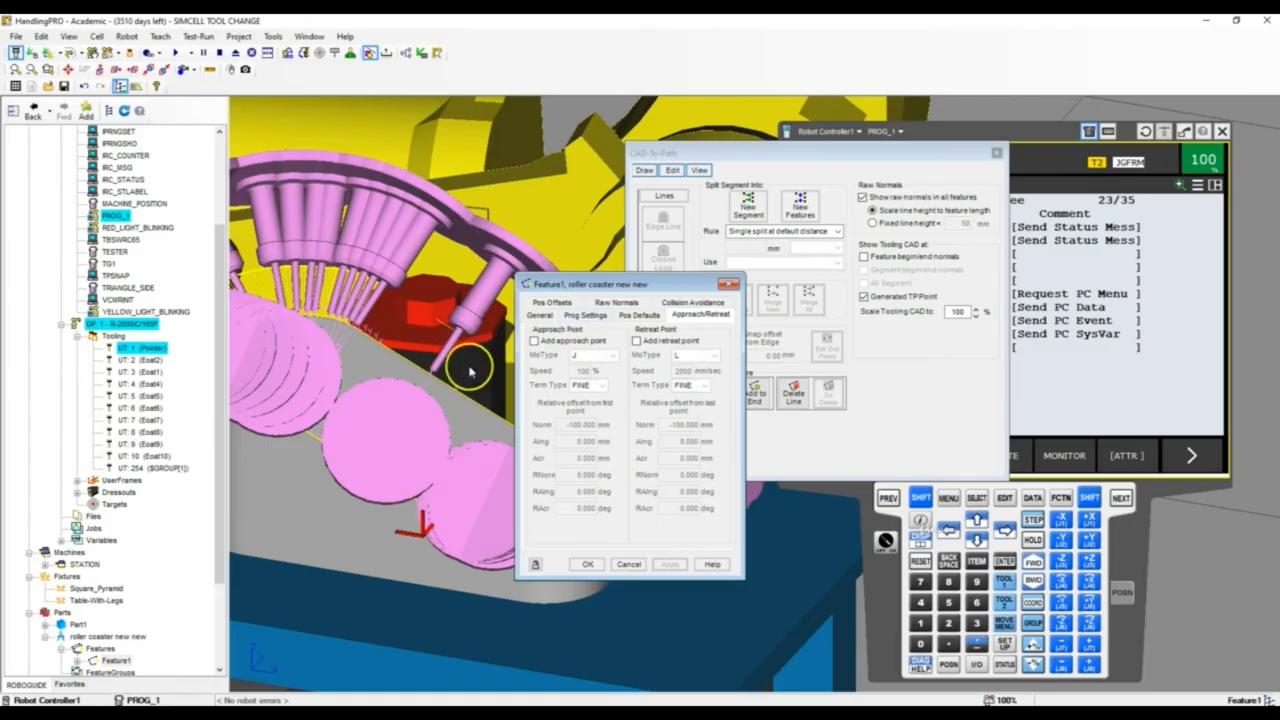
left_click(534, 341)
left_click(594, 356)
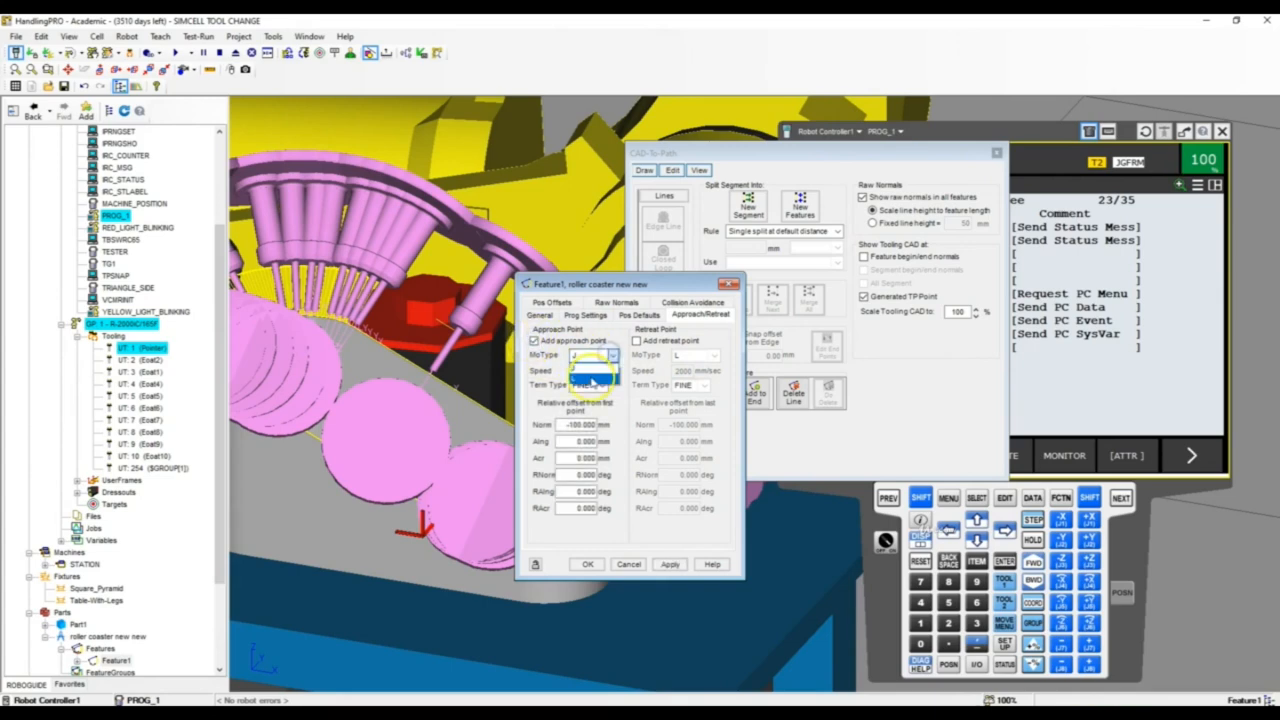
left_click(594, 377)
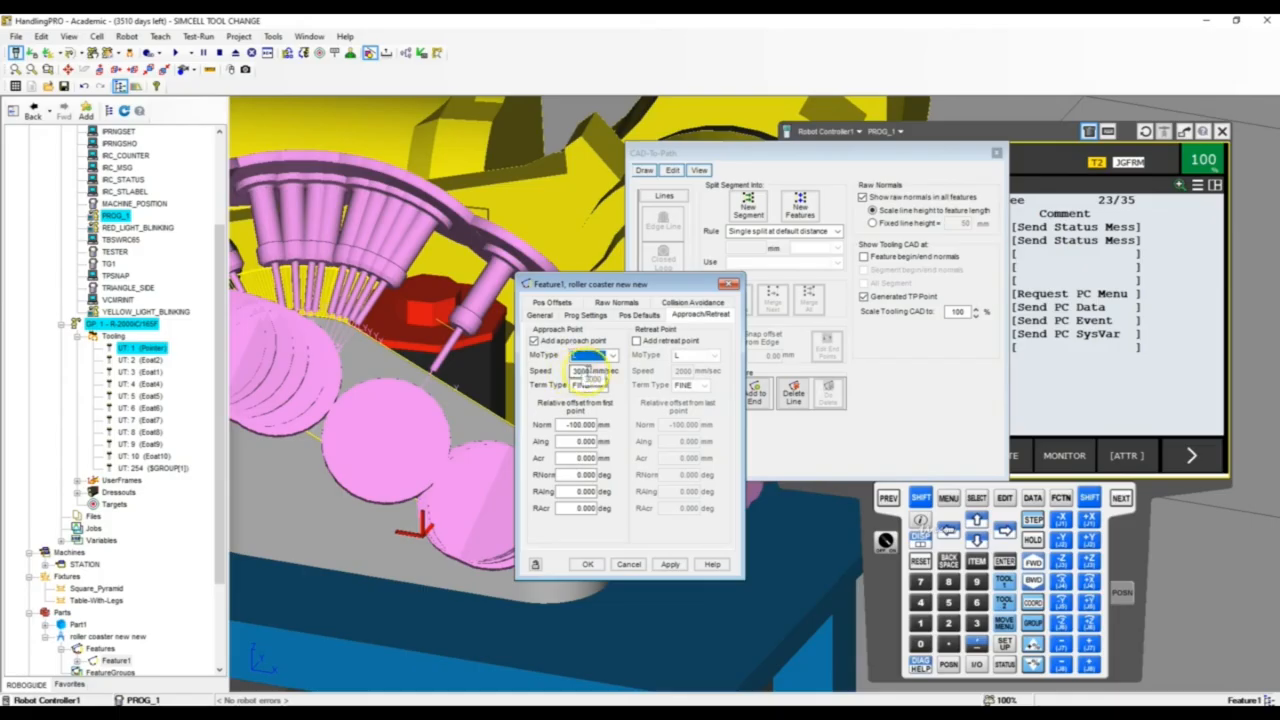
left_click(637, 341)
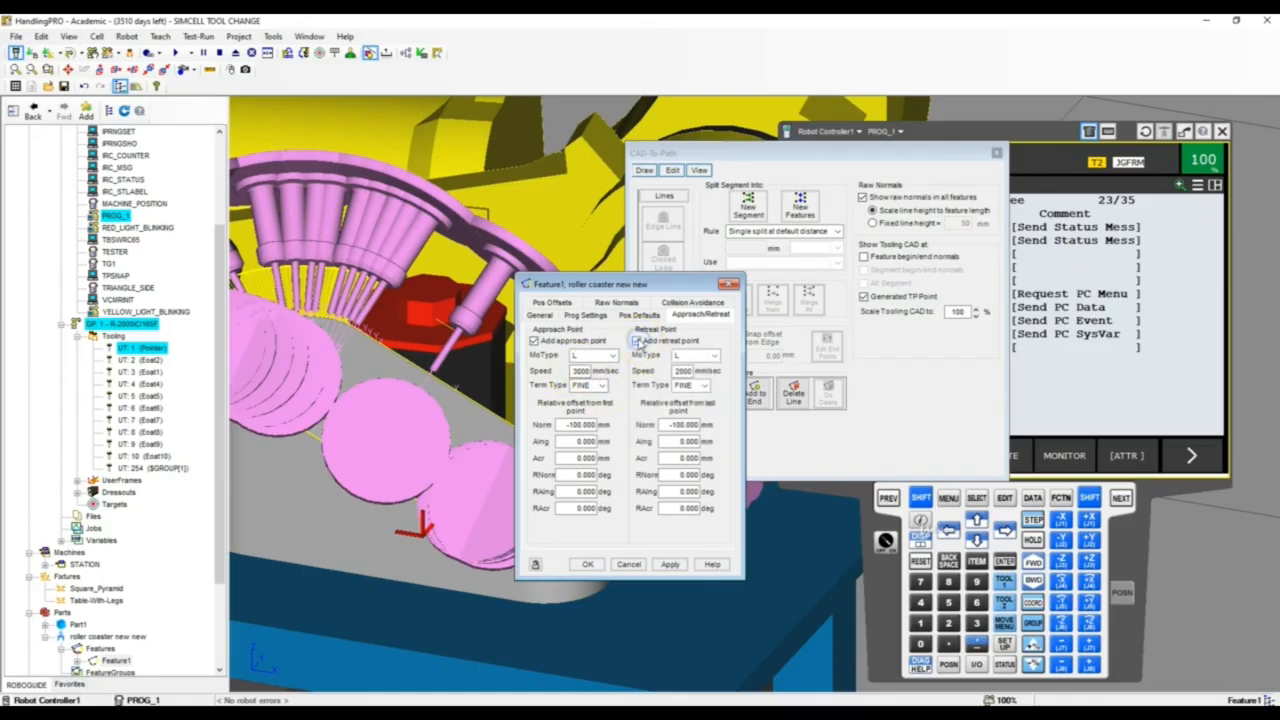
left_click(676, 371)
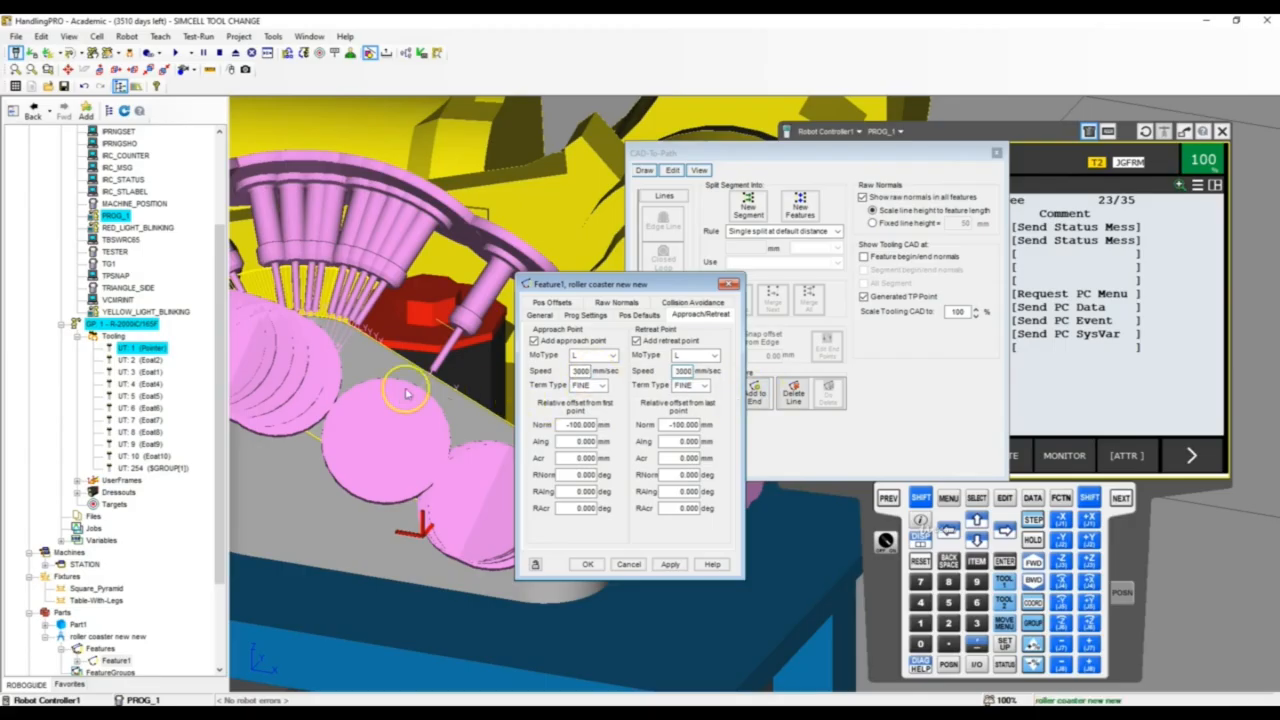
Set the normal offset of both the approach and the retreat point to -200 mm and apply it
scroll(323, 388, "down", 3)
scroll(381, 393, "down", 2)
scroll(458, 406, "up", 1)
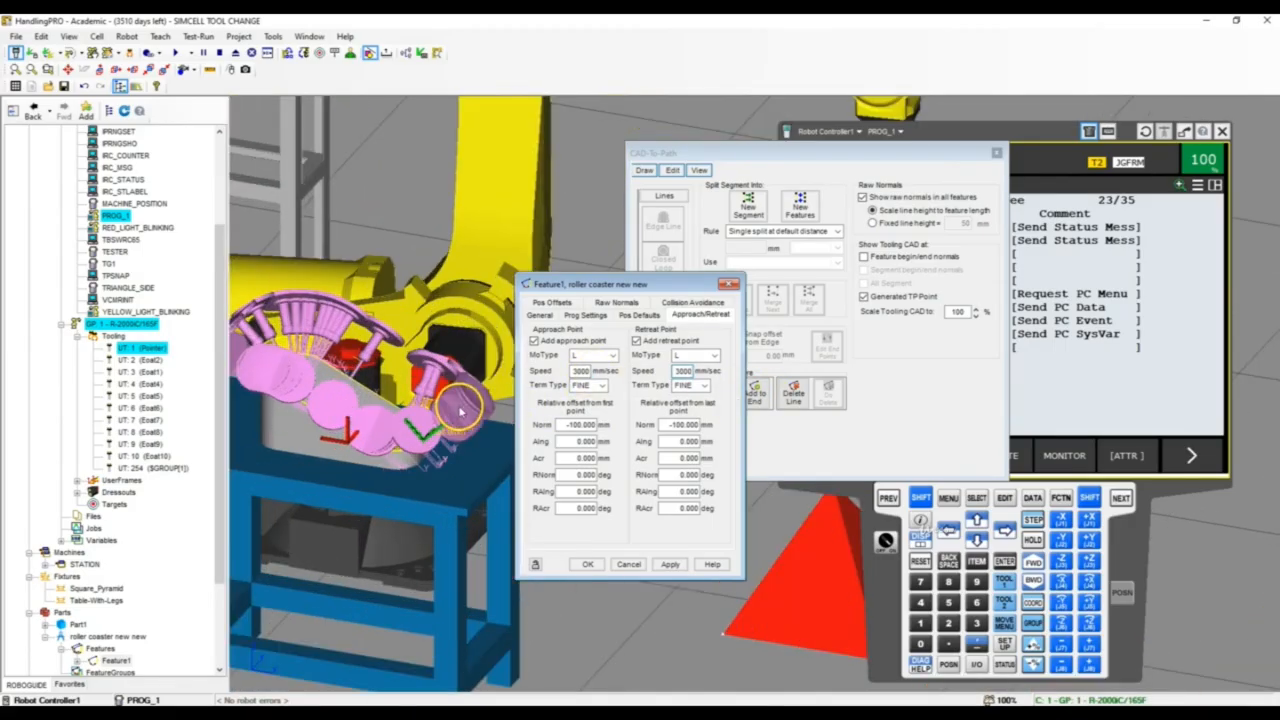
right_click_drag(459, 406, 405, 350)
scroll(400, 350, "up", 3)
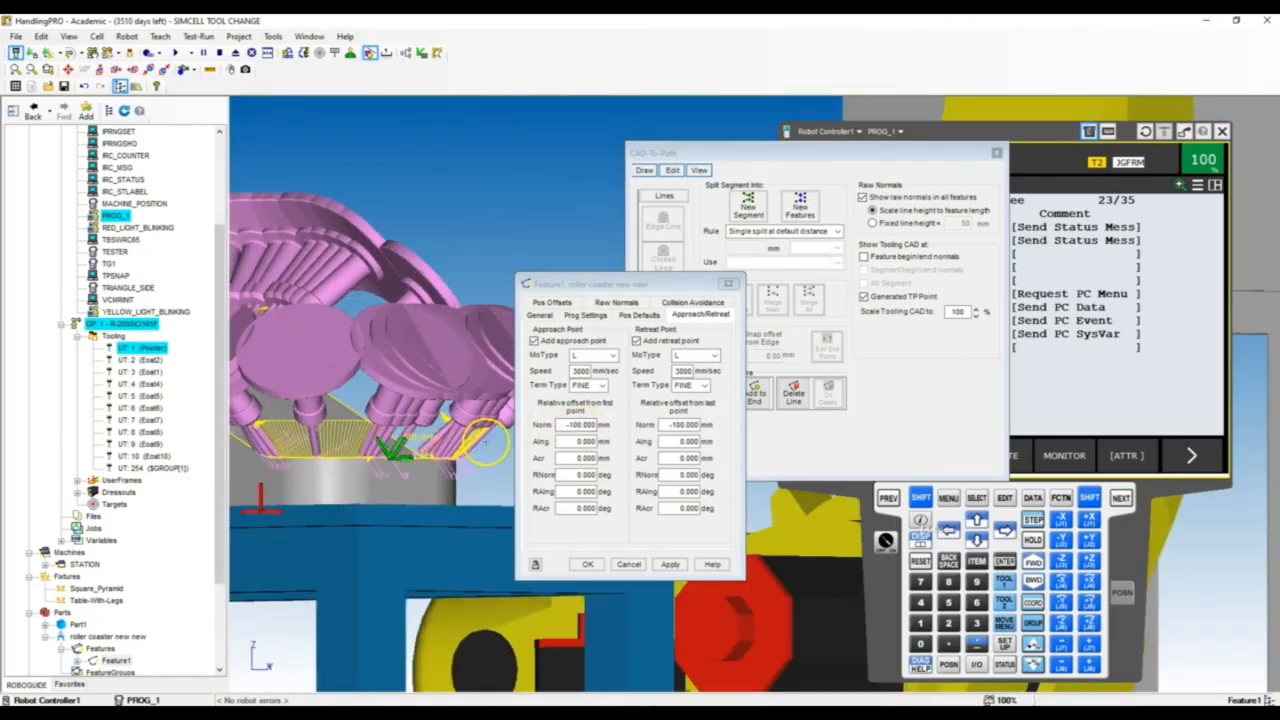
right_click_drag(404, 449, 441, 446)
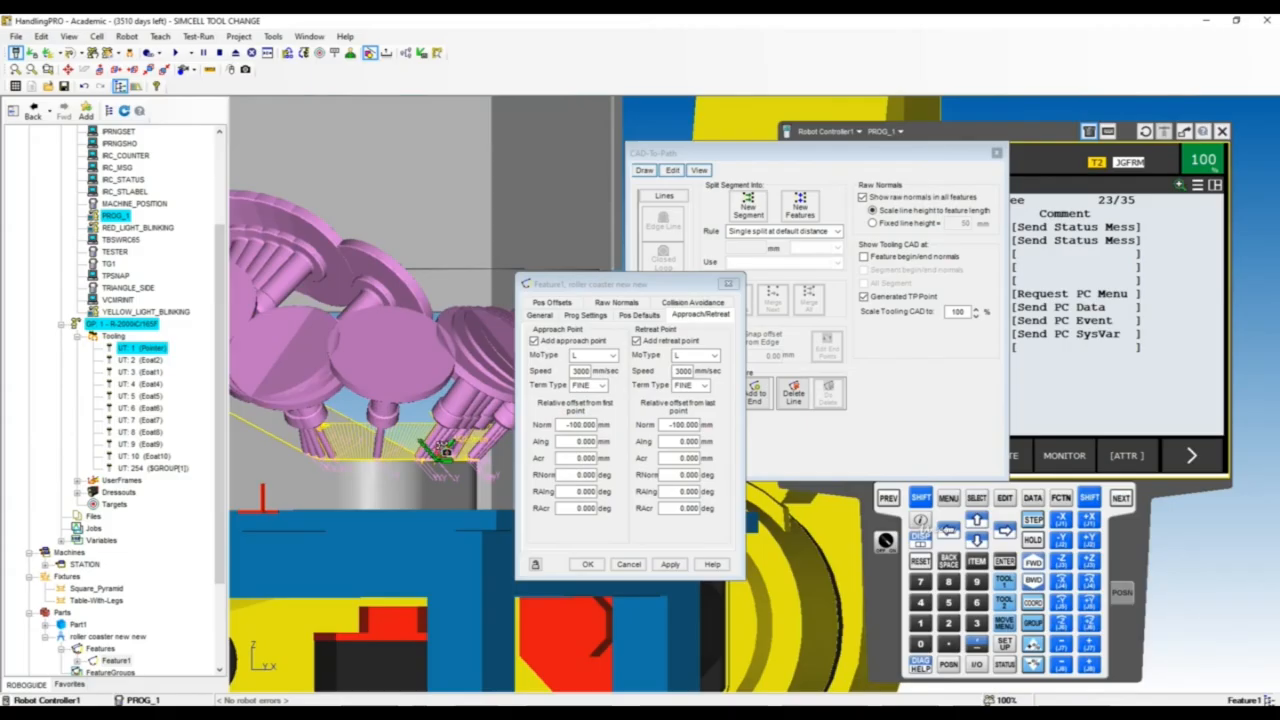
double_click(578, 425)
key("BackSpace")
type("-20")
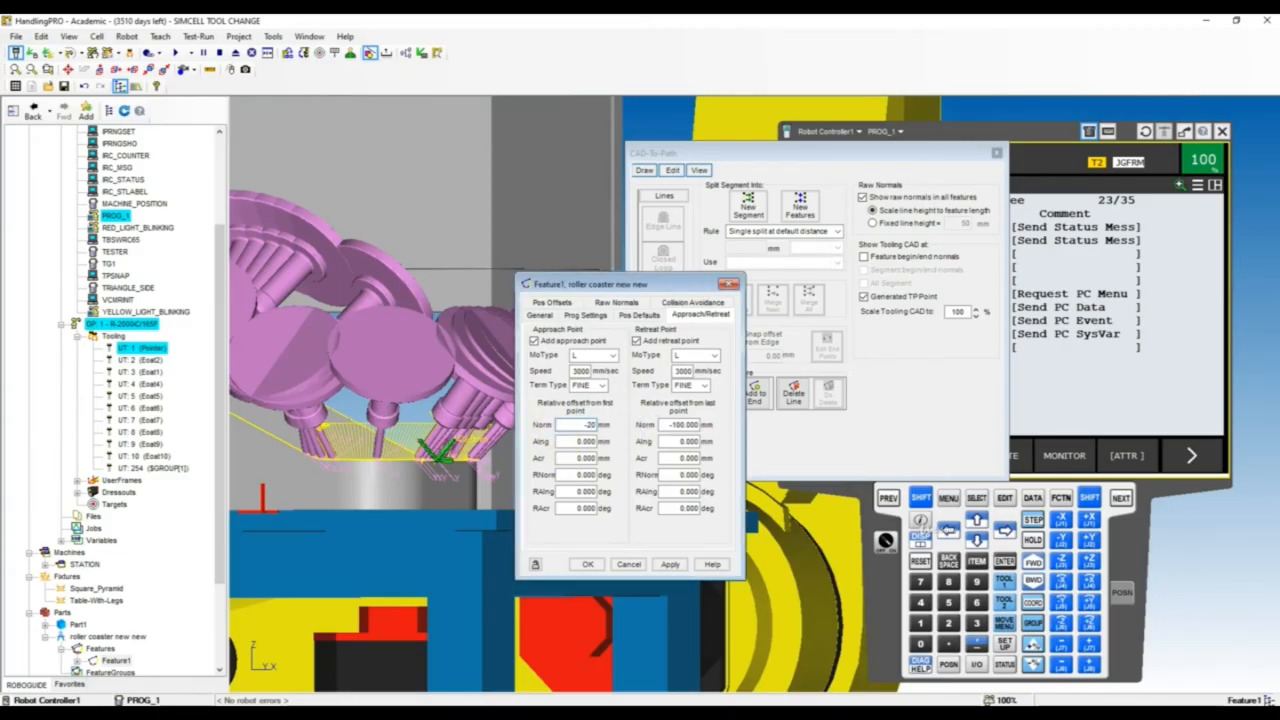
type("0")
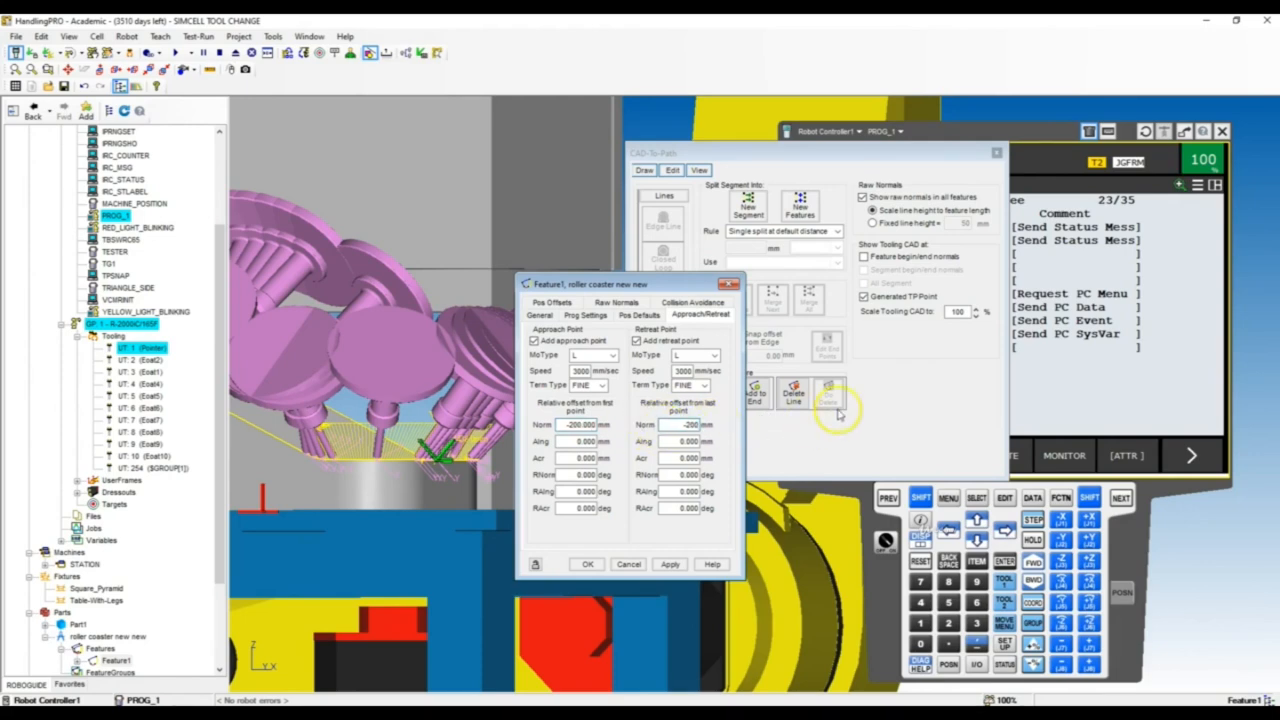
left_click(670, 563)
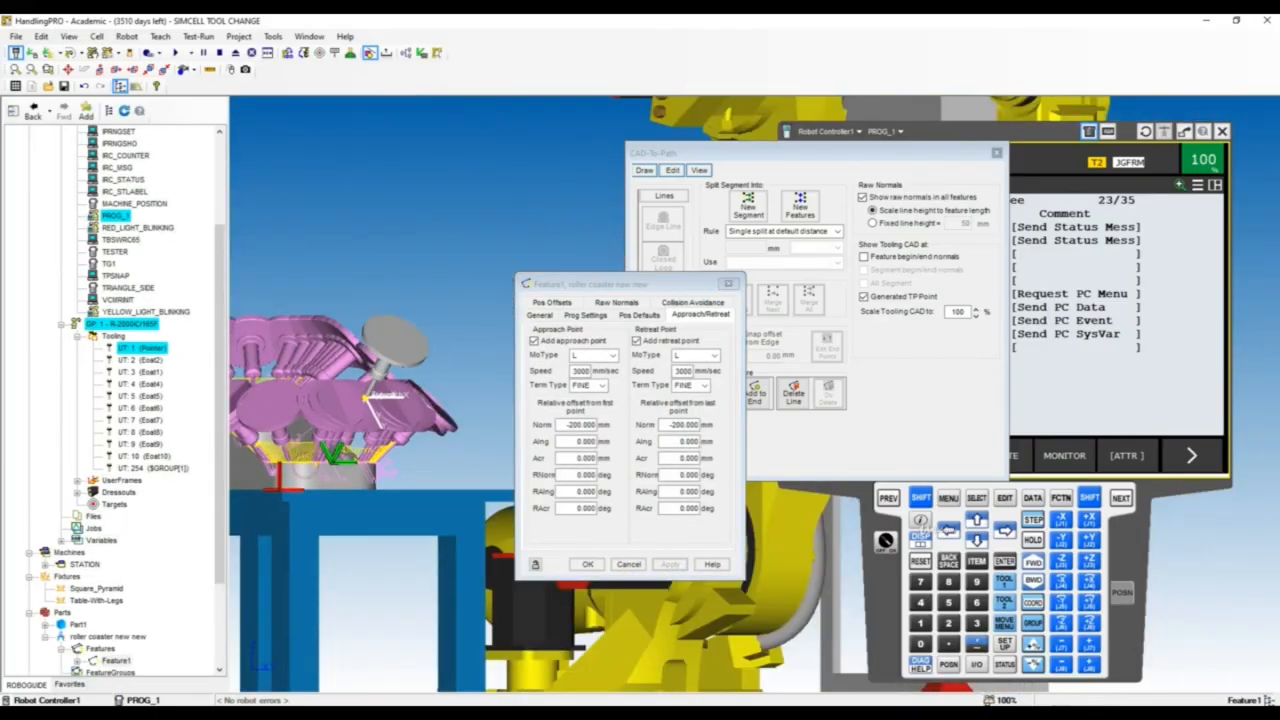
Check the tool at the approach point, generate Feature1's TP program, and close the feature properties and CAD-To-Path windows
scroll(385, 358, "up", 3)
right_click_drag(375, 380, 523, 406)
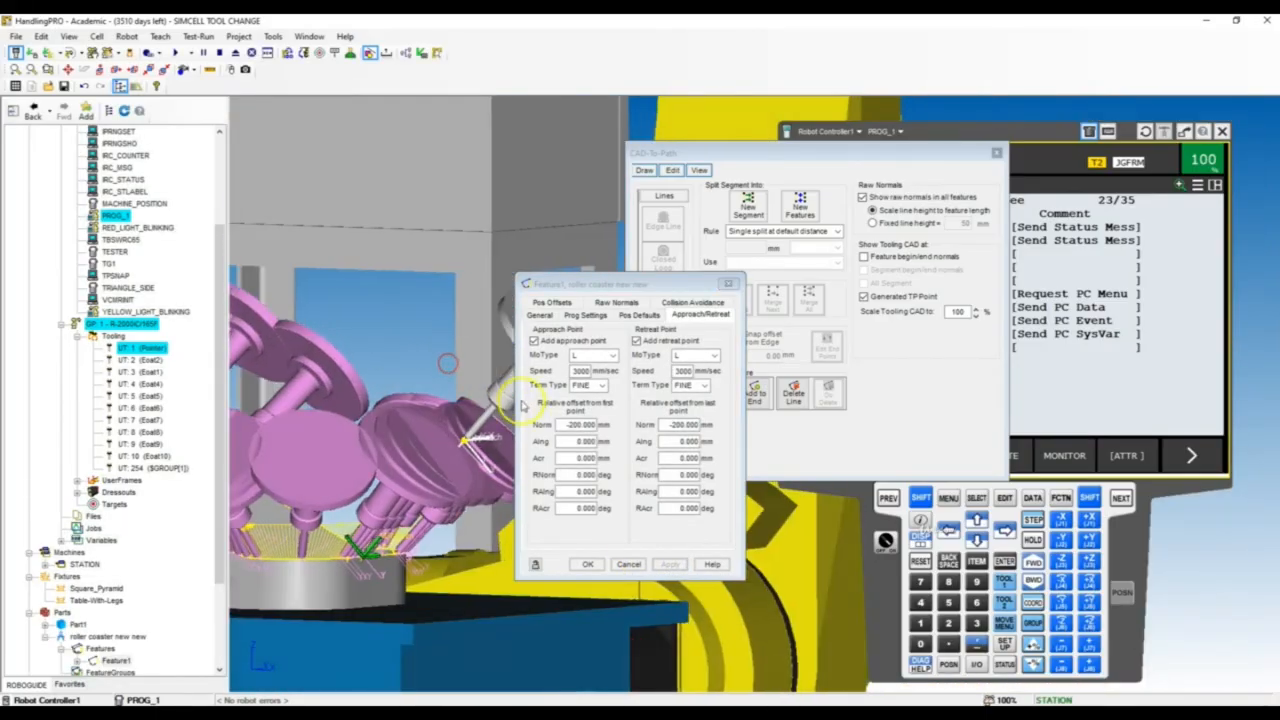
scroll(398, 424, "down", 4)
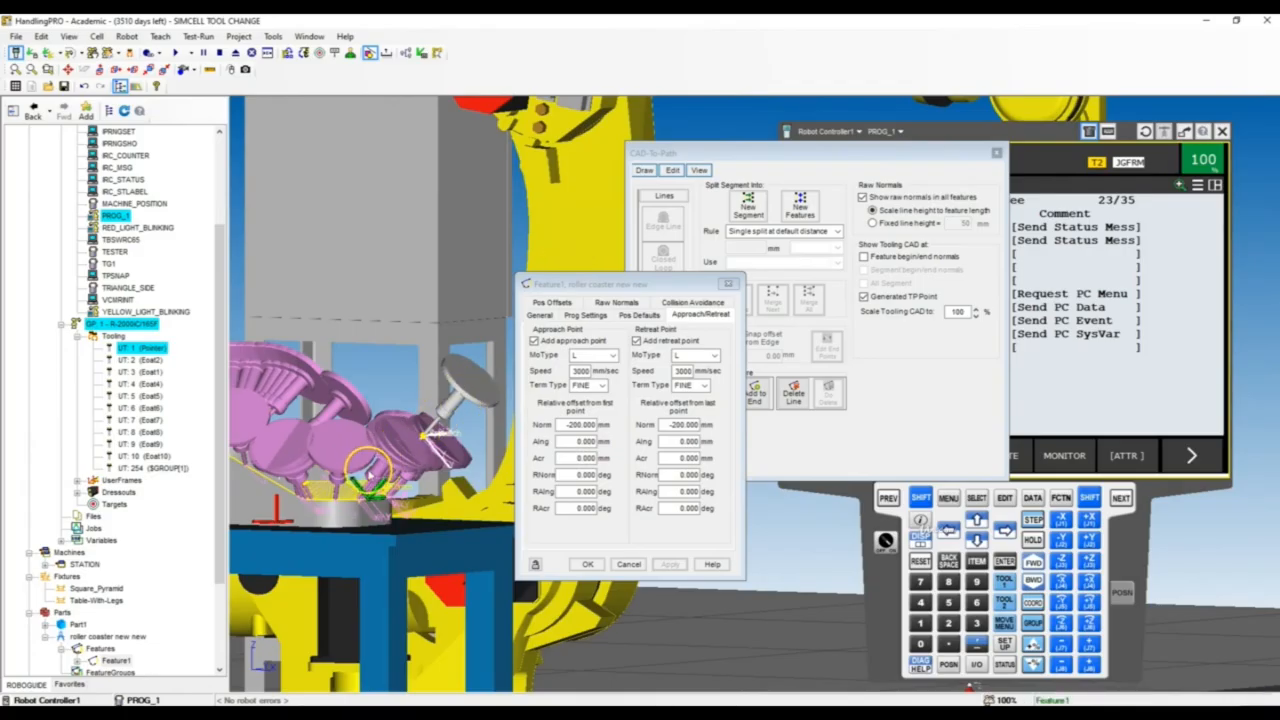
mouse_move(331, 449)
right_mouse_down()
mouse_move(495, 468)
mouse_move(330, 466)
right_mouse_up()
scroll(319, 465, "down", 5)
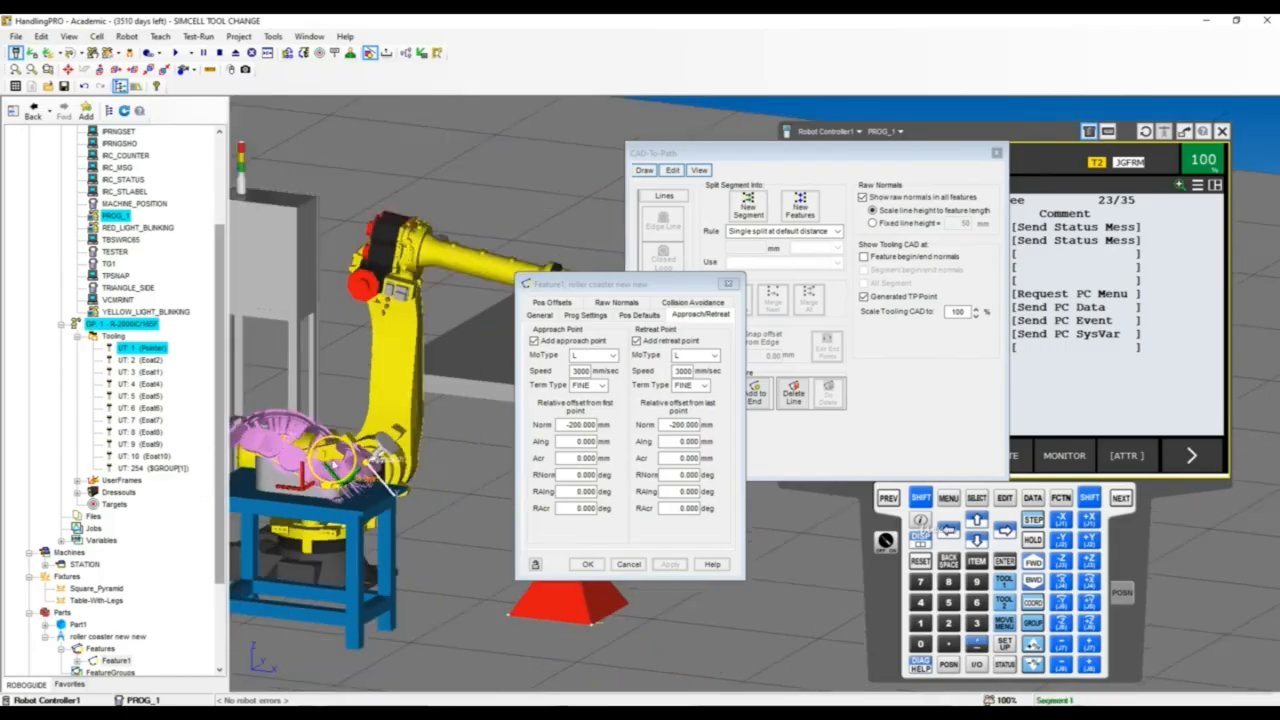
scroll(319, 465, "up", 5)
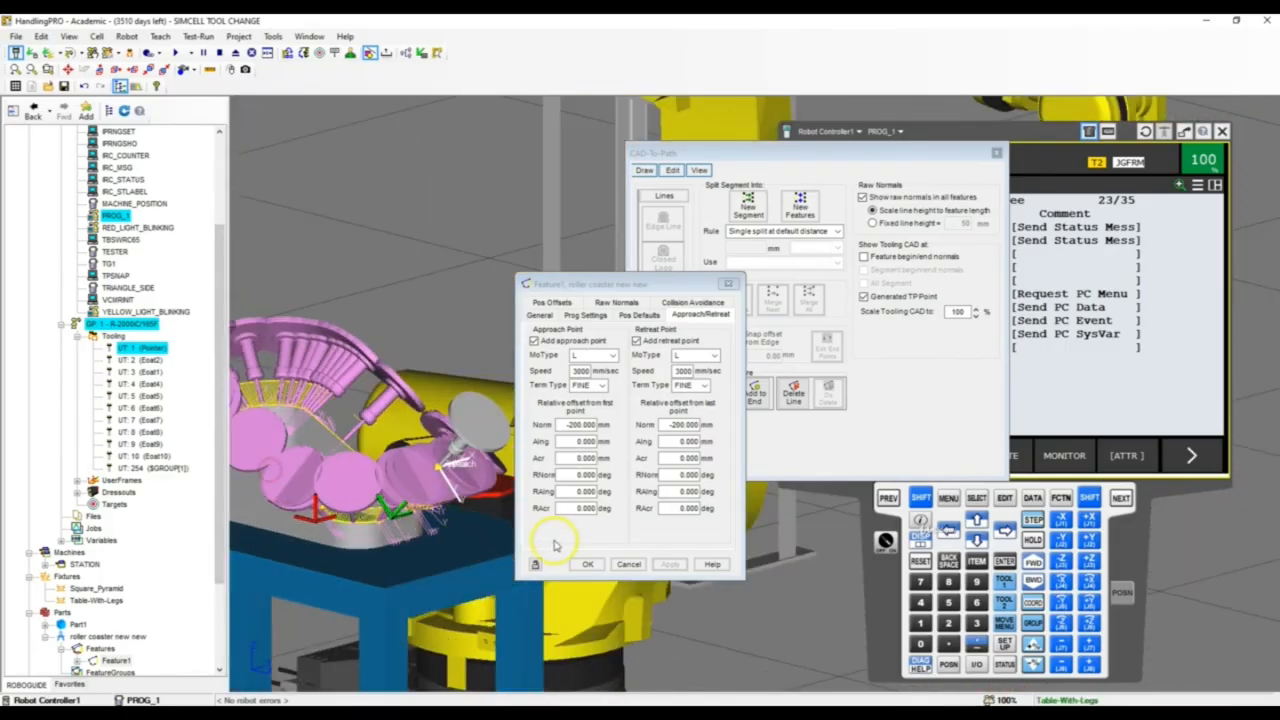
left_click(541, 314)
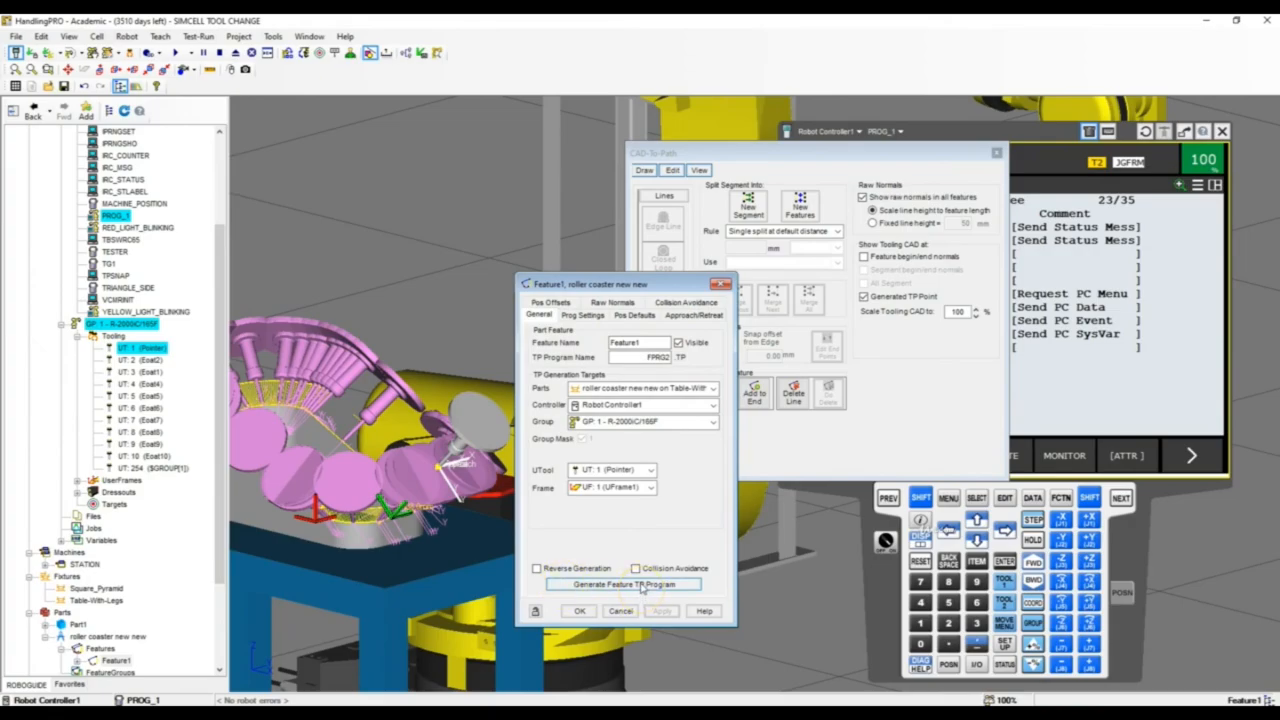
left_click(642, 587)
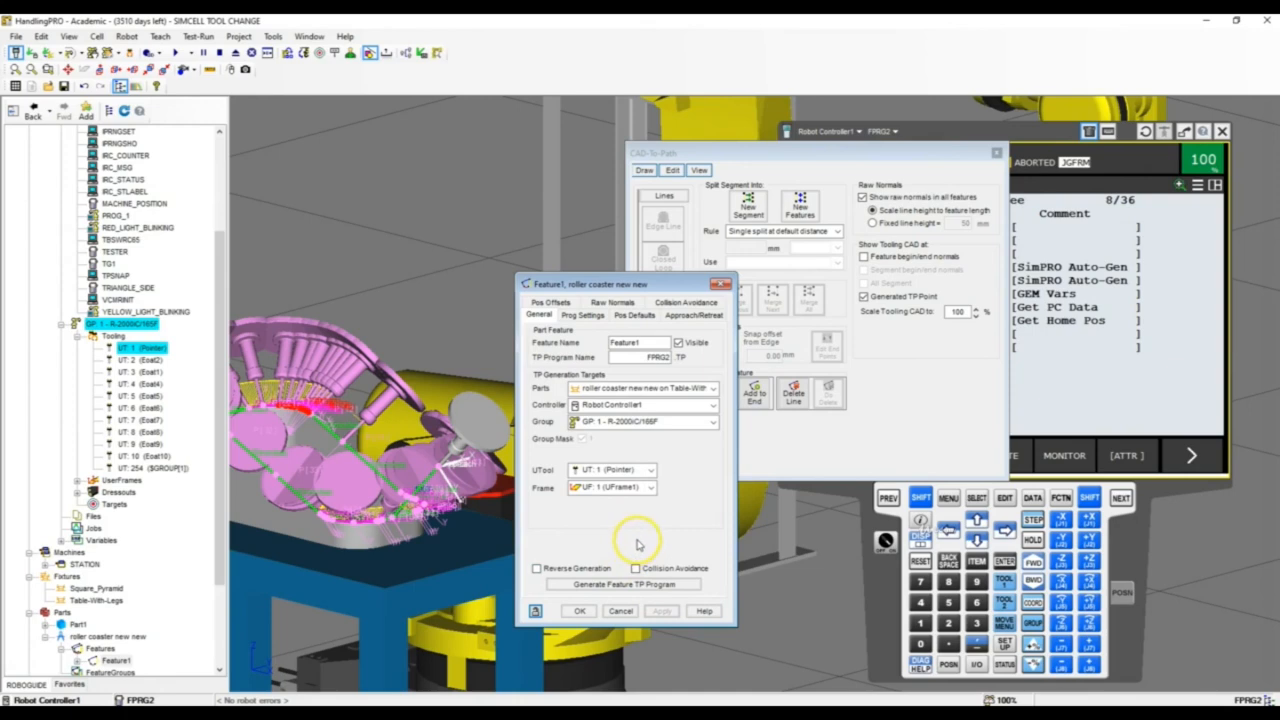
left_click(579, 611)
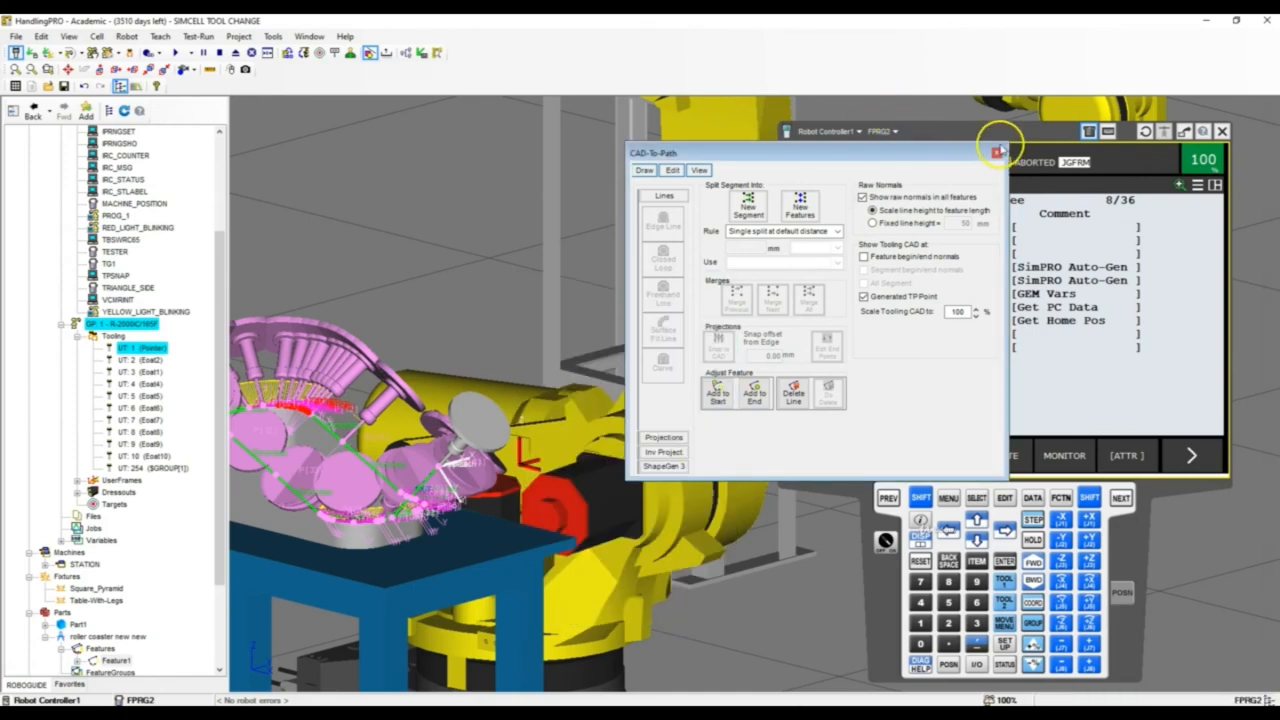
left_click(996, 155)
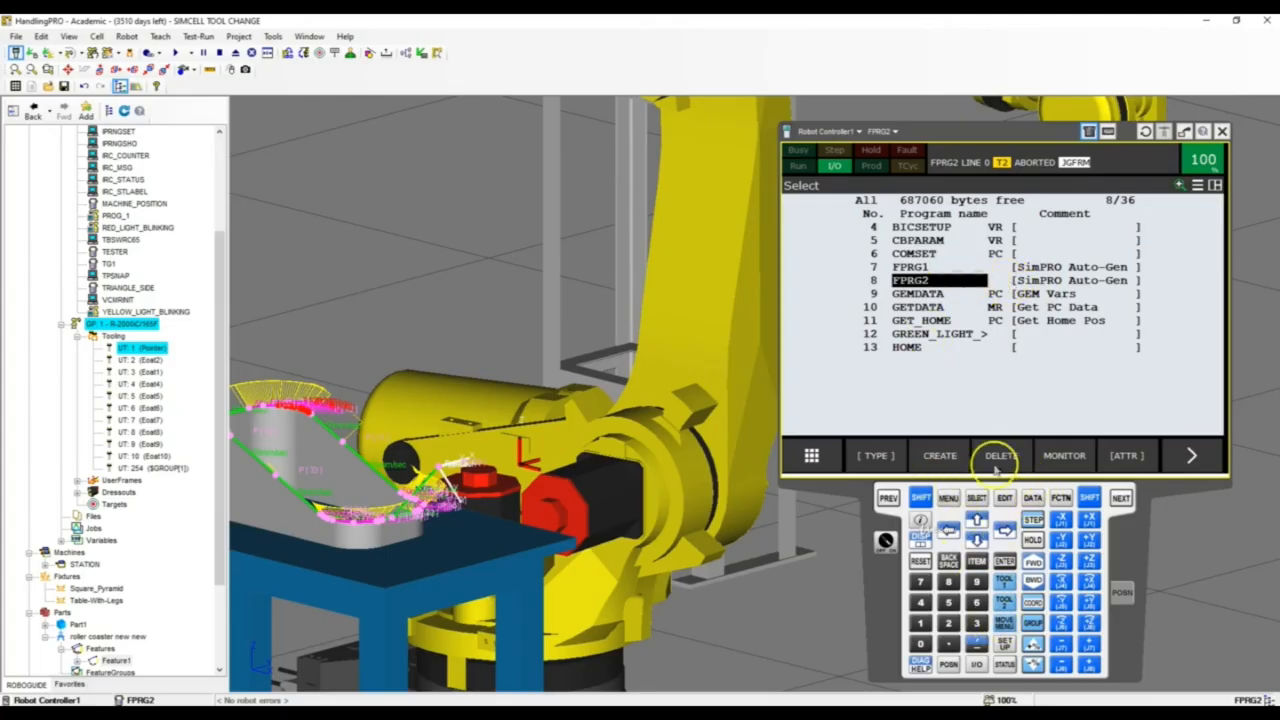
Open the FPRG2 program on the teach pendant and run it, watching the robot trace the part's rim
left_click(1004, 498)
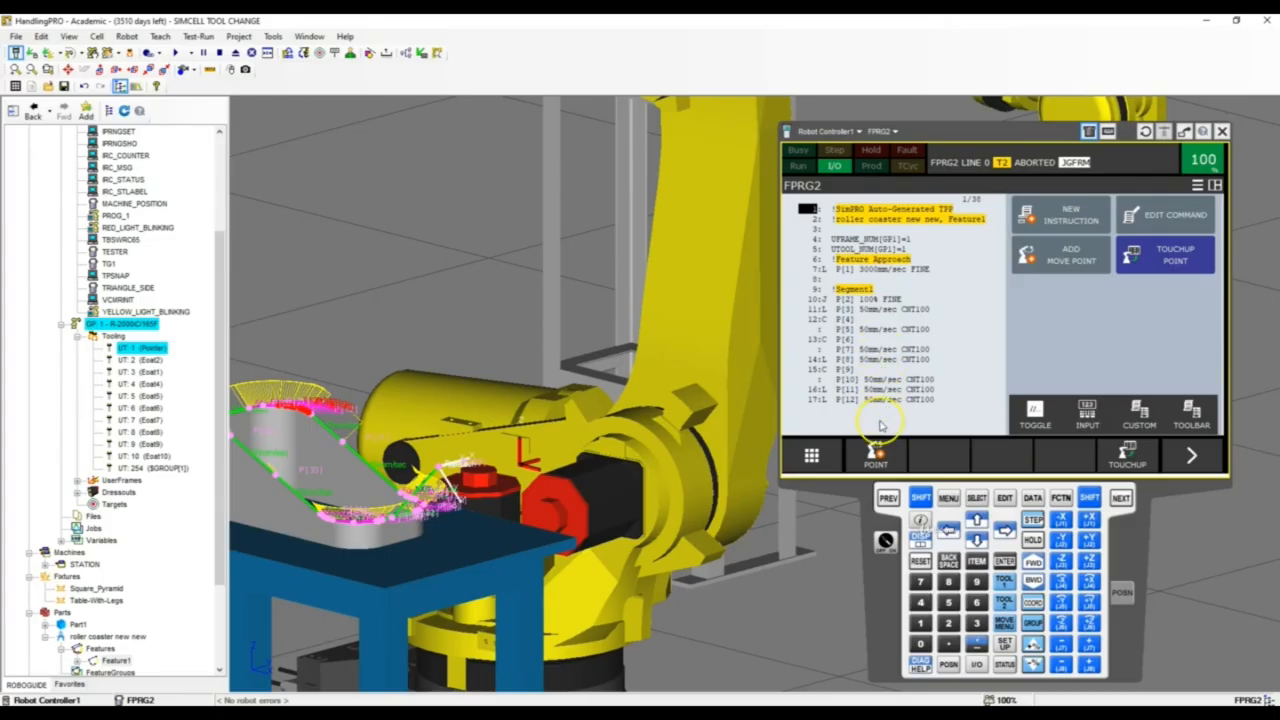
right_click_drag(576, 391, 587, 420)
scroll(589, 423, "down", 4)
scroll(443, 434, "up", 5)
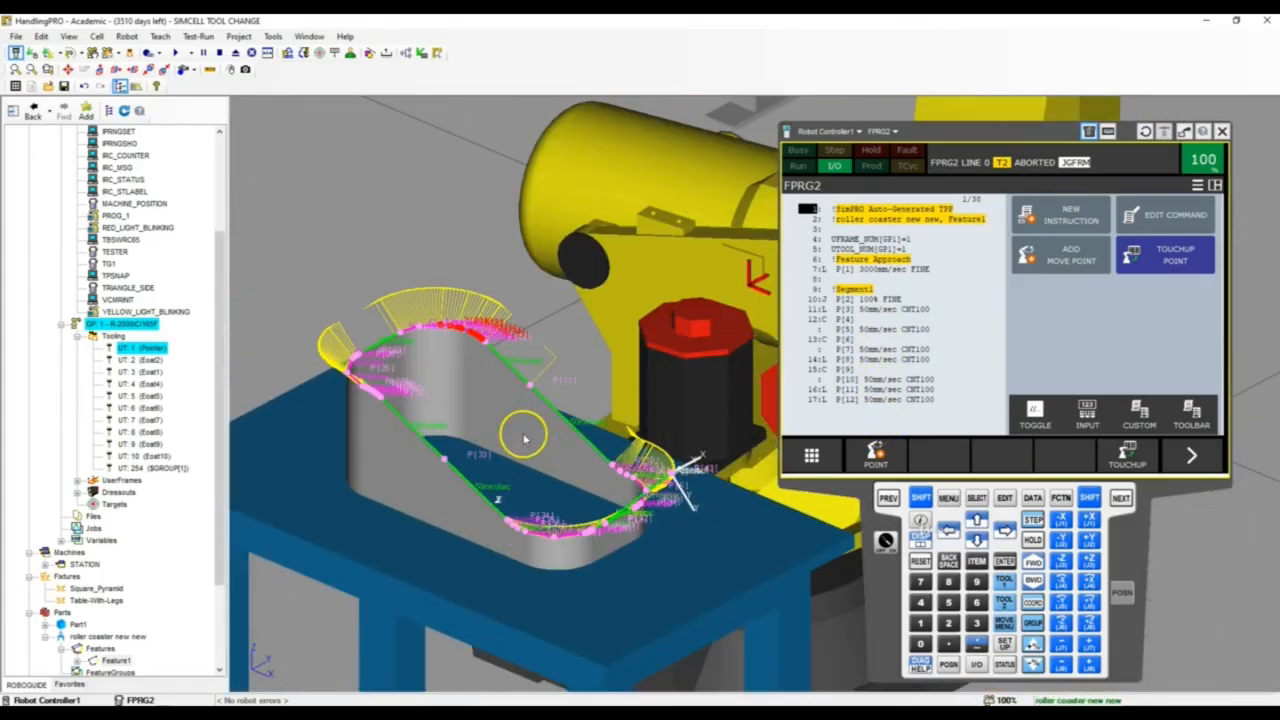
left_click(175, 52)
scroll(342, 470, "down", 4)
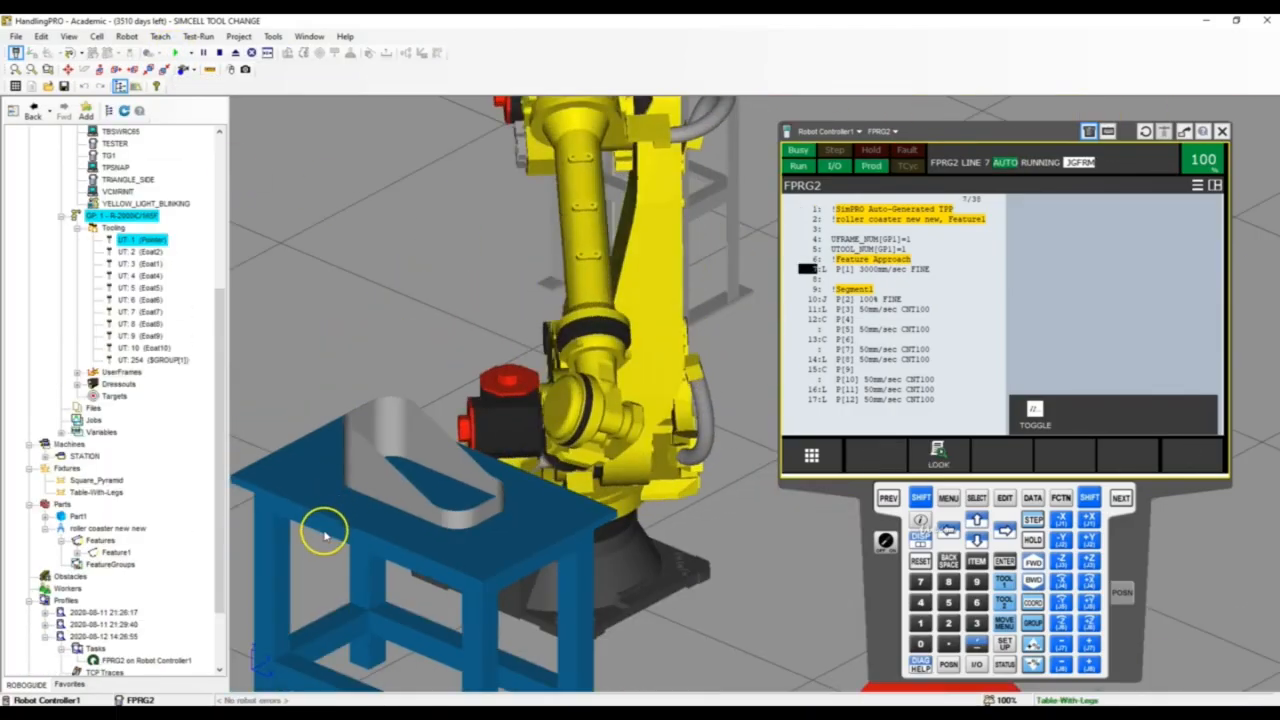
right_click_drag(341, 528, 438, 544)
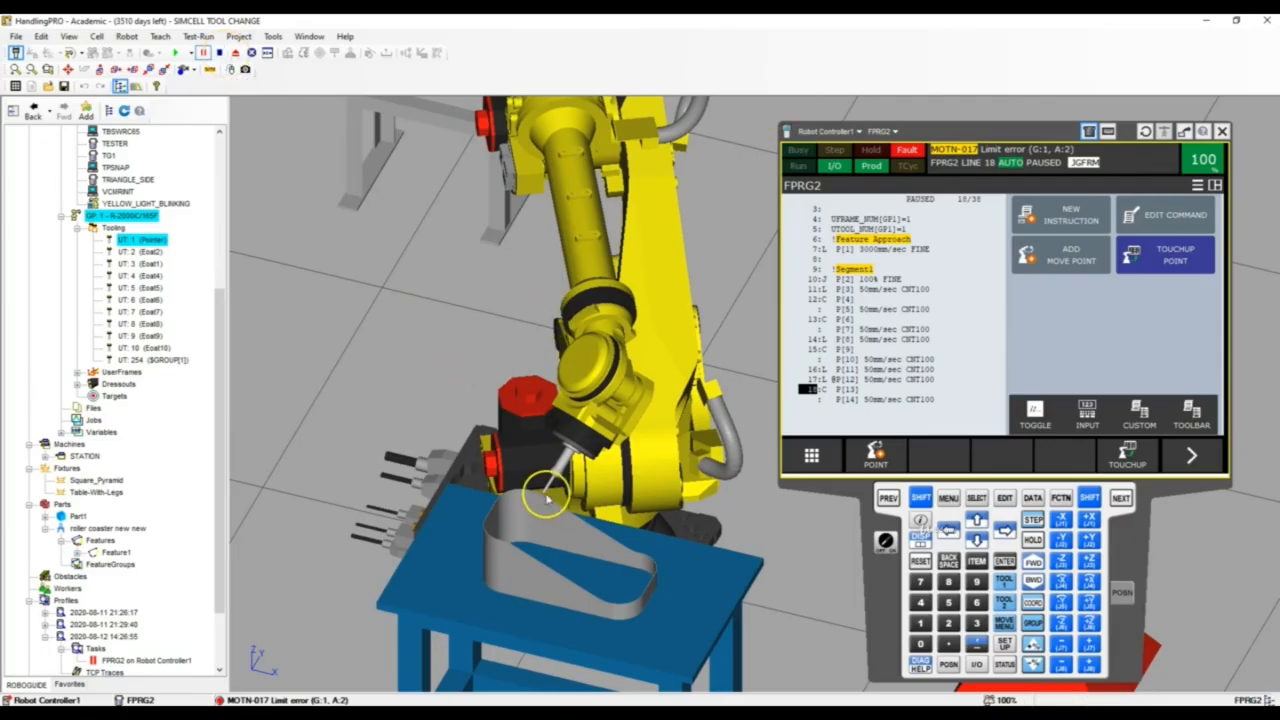
Examine the robot, tool and part from several angles at the paused rim position where the program faulted
scroll(541, 495, "down", 1)
scroll(552, 491, "up", 3)
right_click_drag(566, 486, 725, 470)
scroll(490, 461, "down", 3)
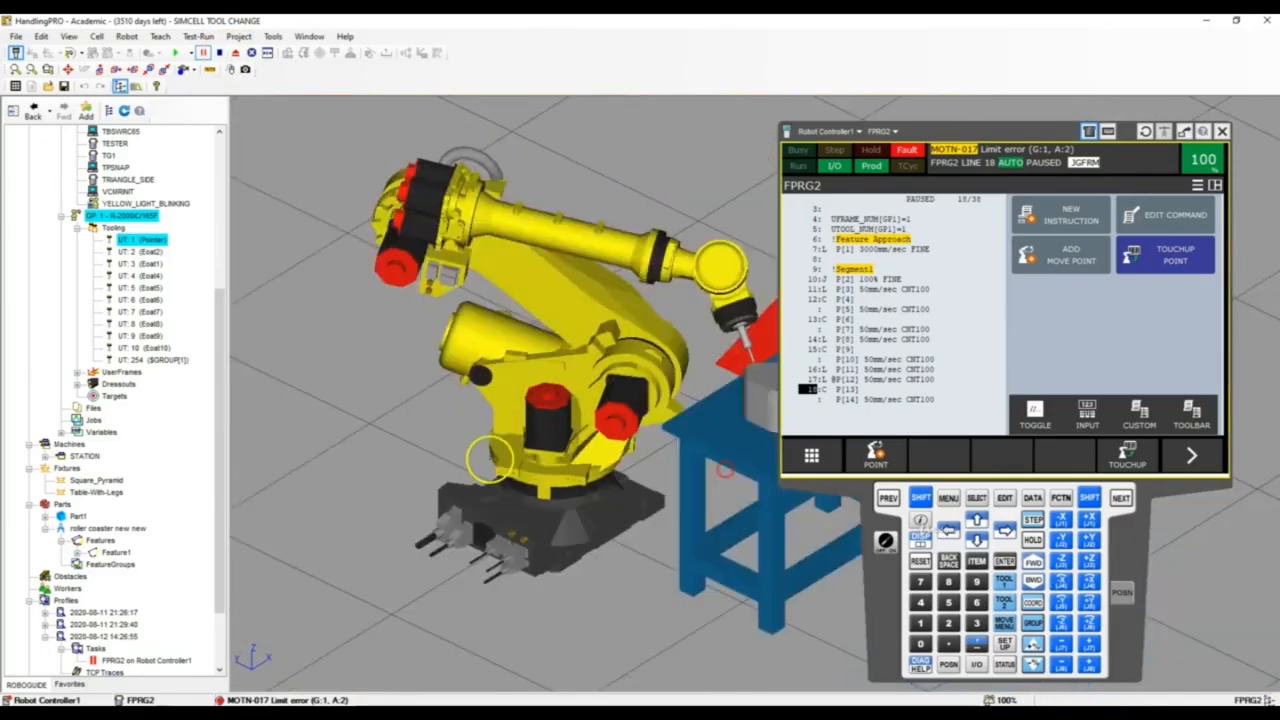
scroll(680, 368, "up", 5)
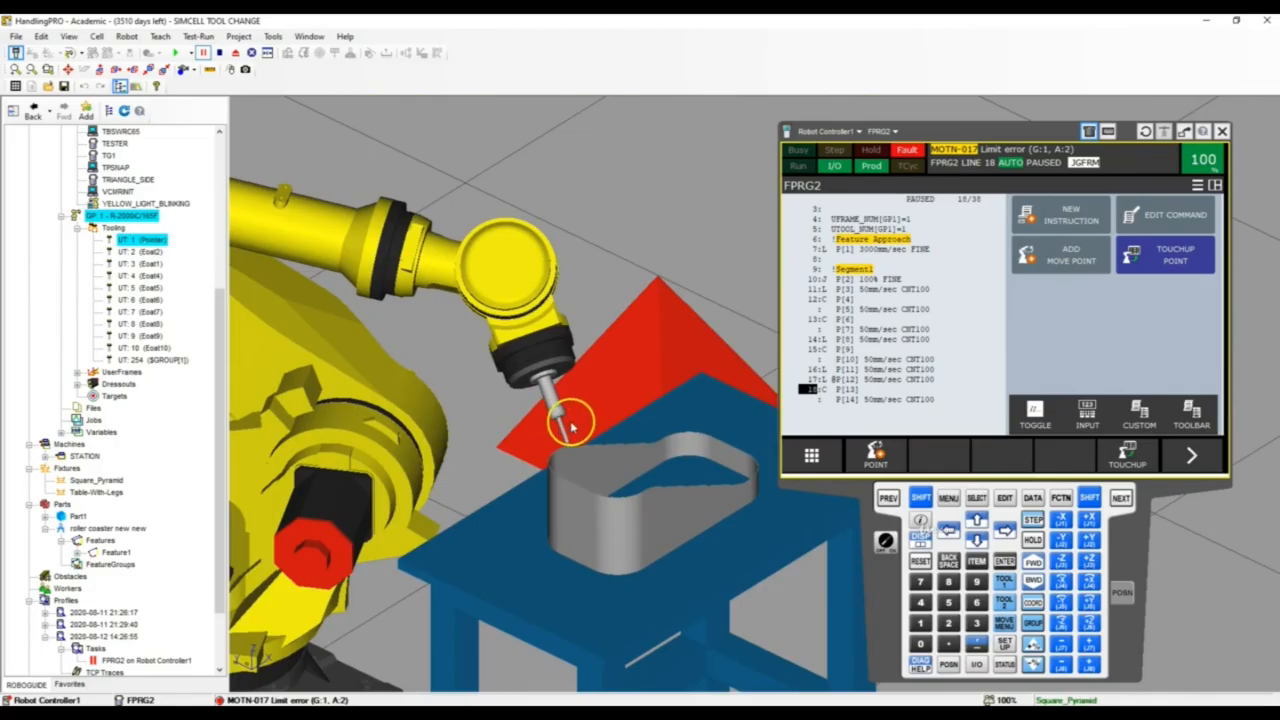
right_click_drag(563, 449, 405, 455)
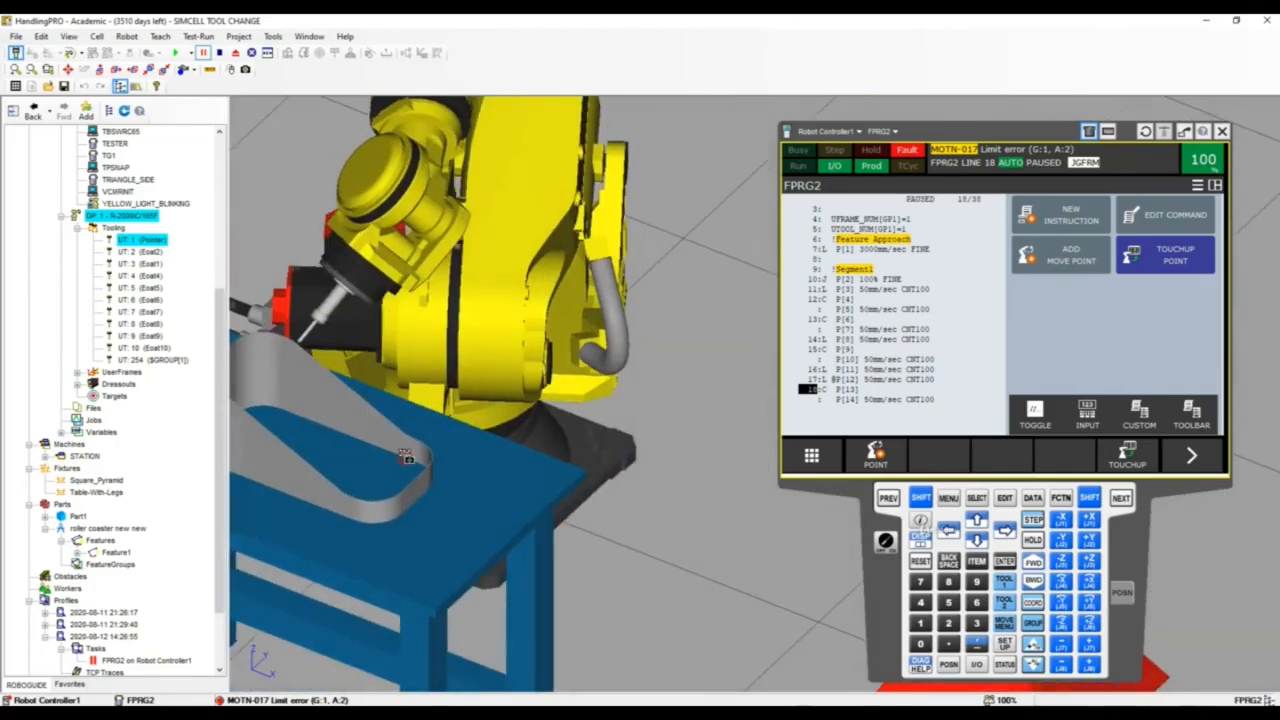
scroll(405, 455, "down", 4)
scroll(357, 420, "up", 3)
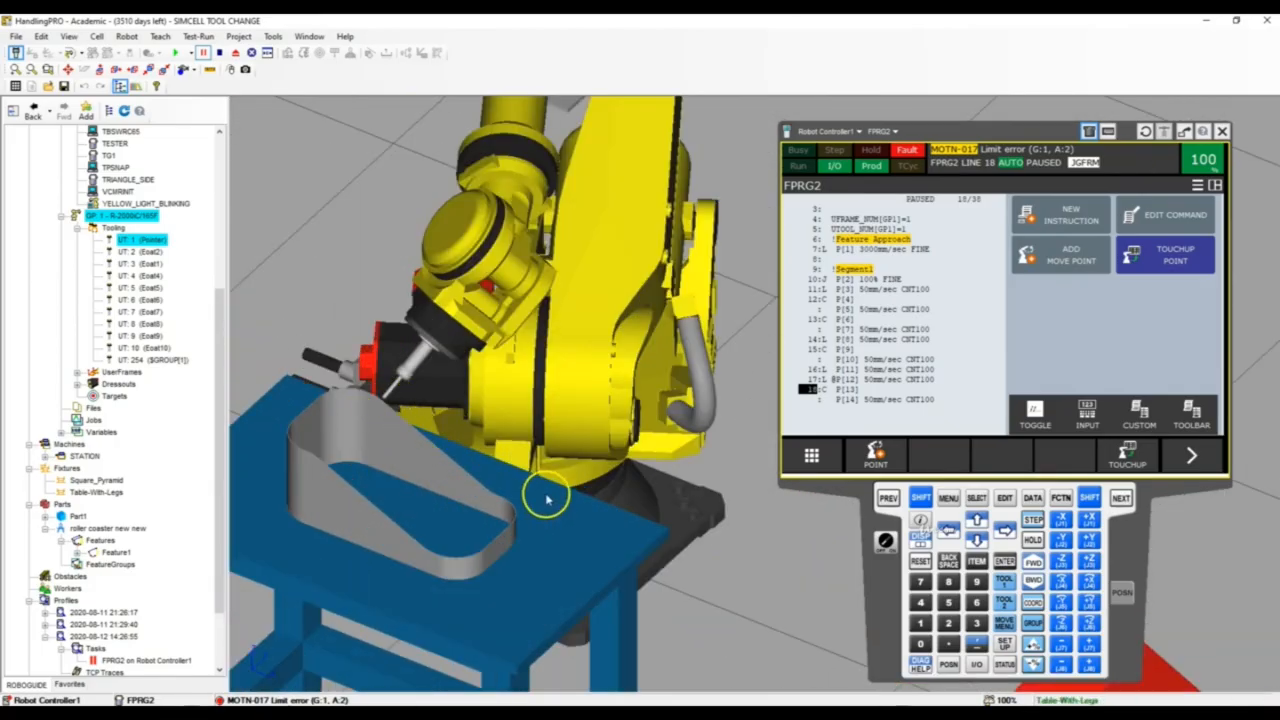
scroll(409, 563, "down", 3)
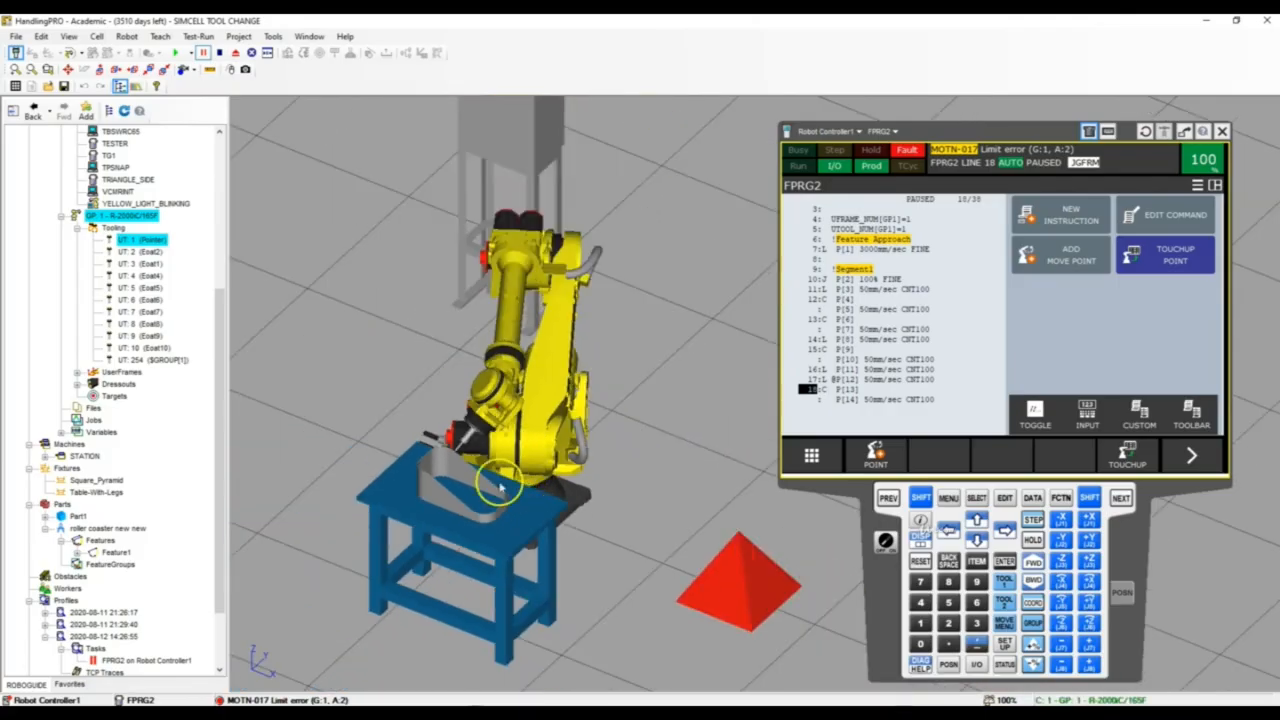
scroll(591, 534, "up", 5)
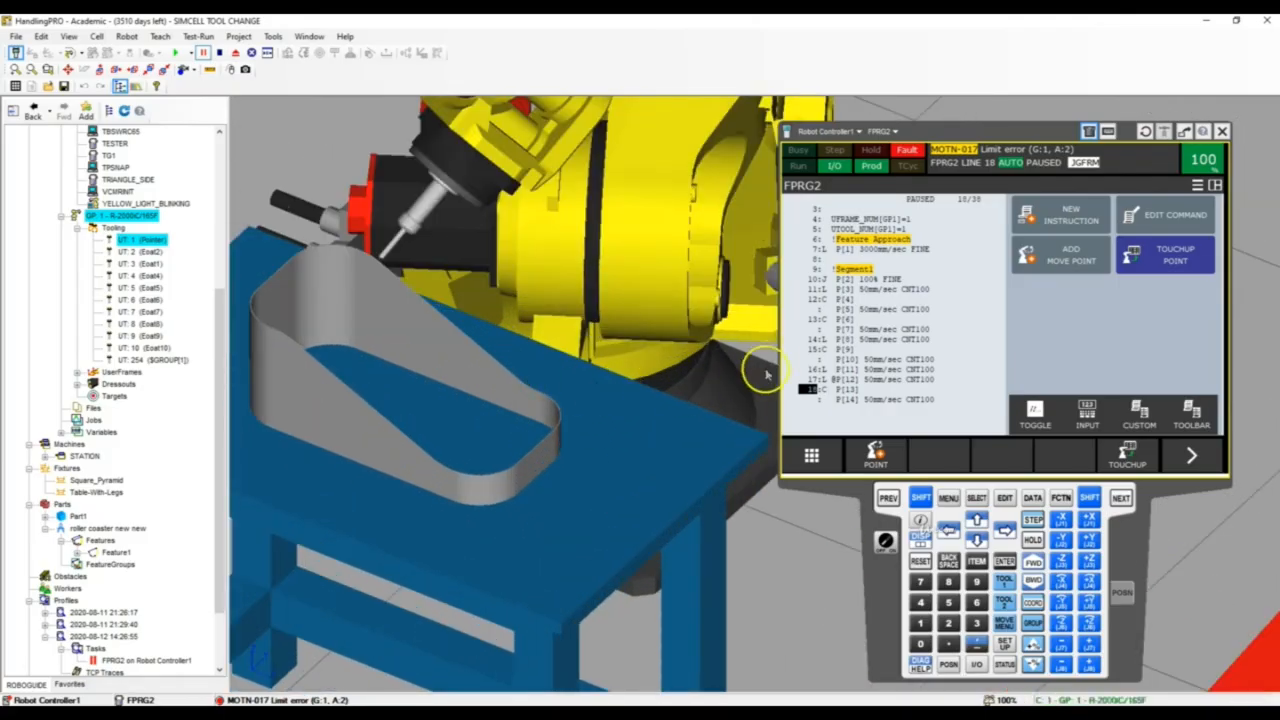
scroll(500, 347, "down", 3)
scroll(457, 346, "up", 2)
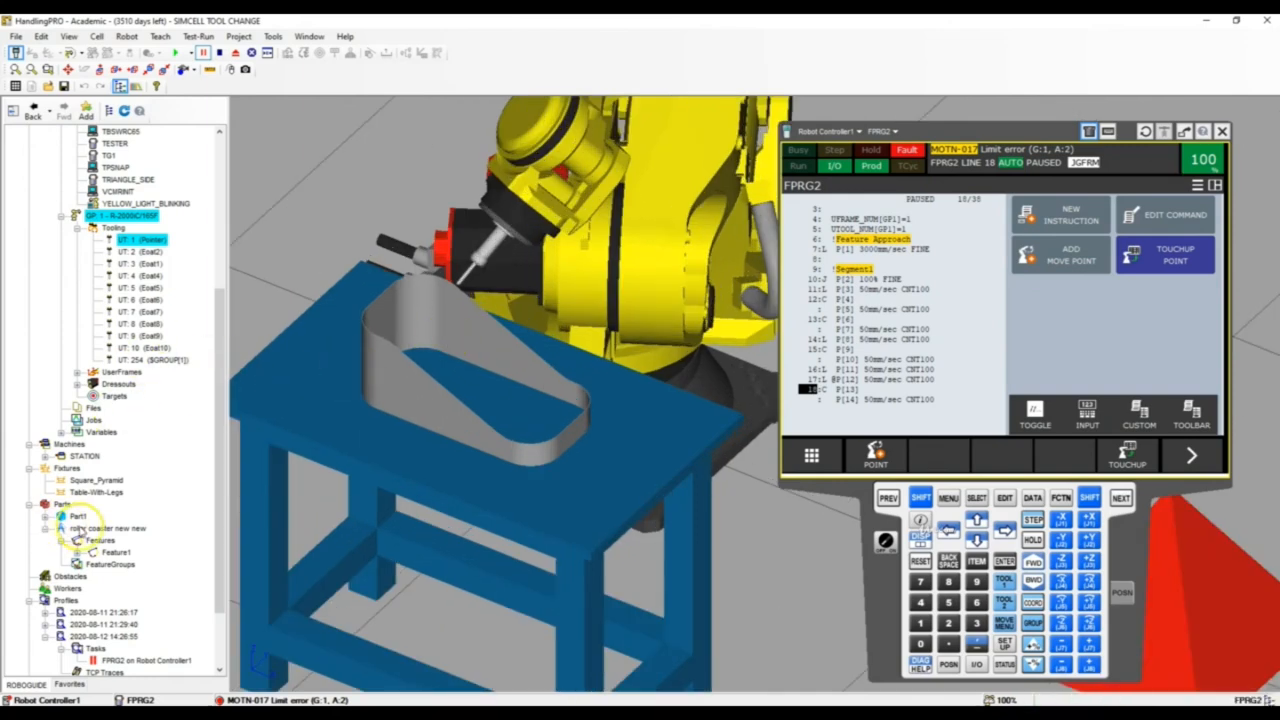
Open Feature1's properties from the roller coaster part and abort the paused program so the feature can be edited
left_click(45, 528)
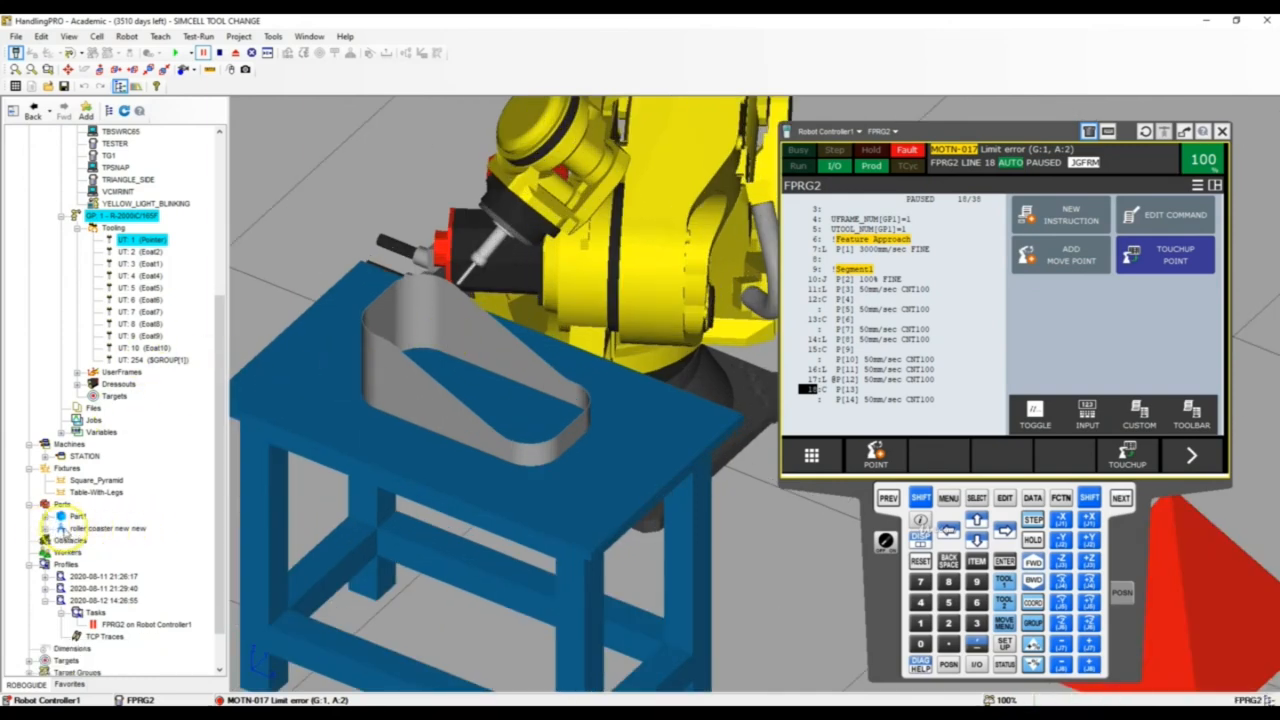
left_click(44, 528)
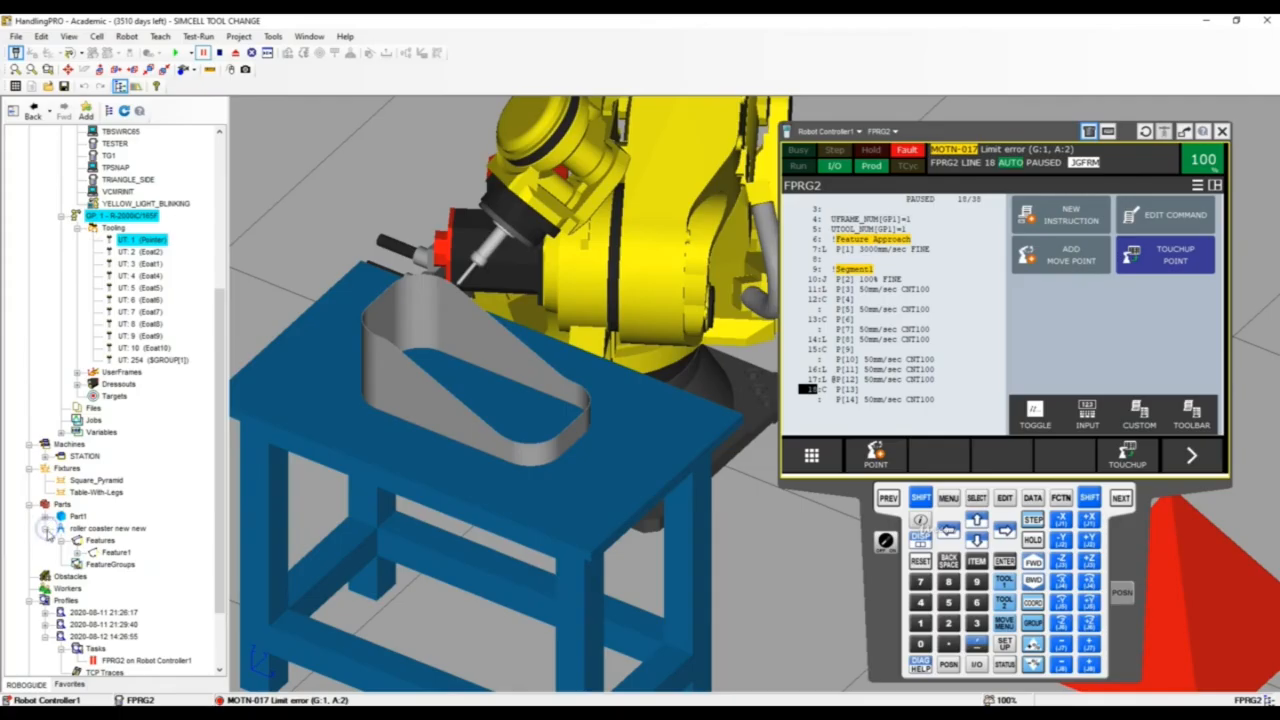
left_click(115, 551)
double_click(105, 541)
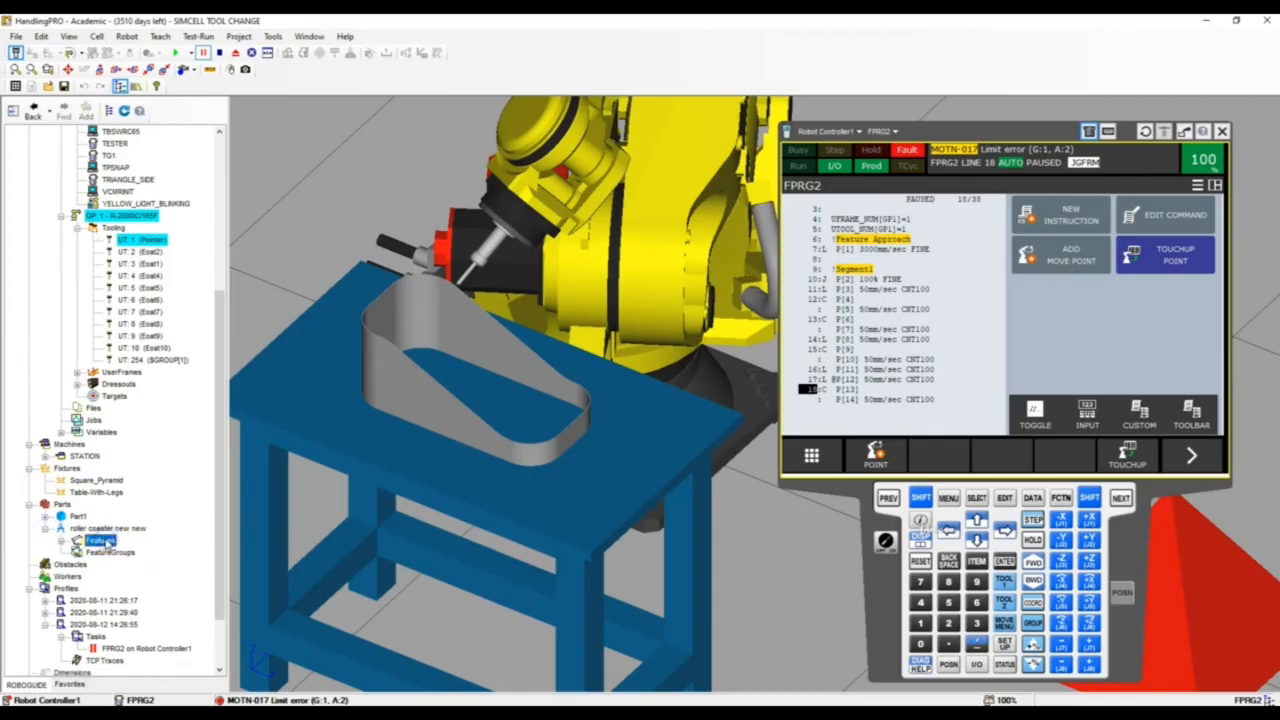
right_click(107, 540)
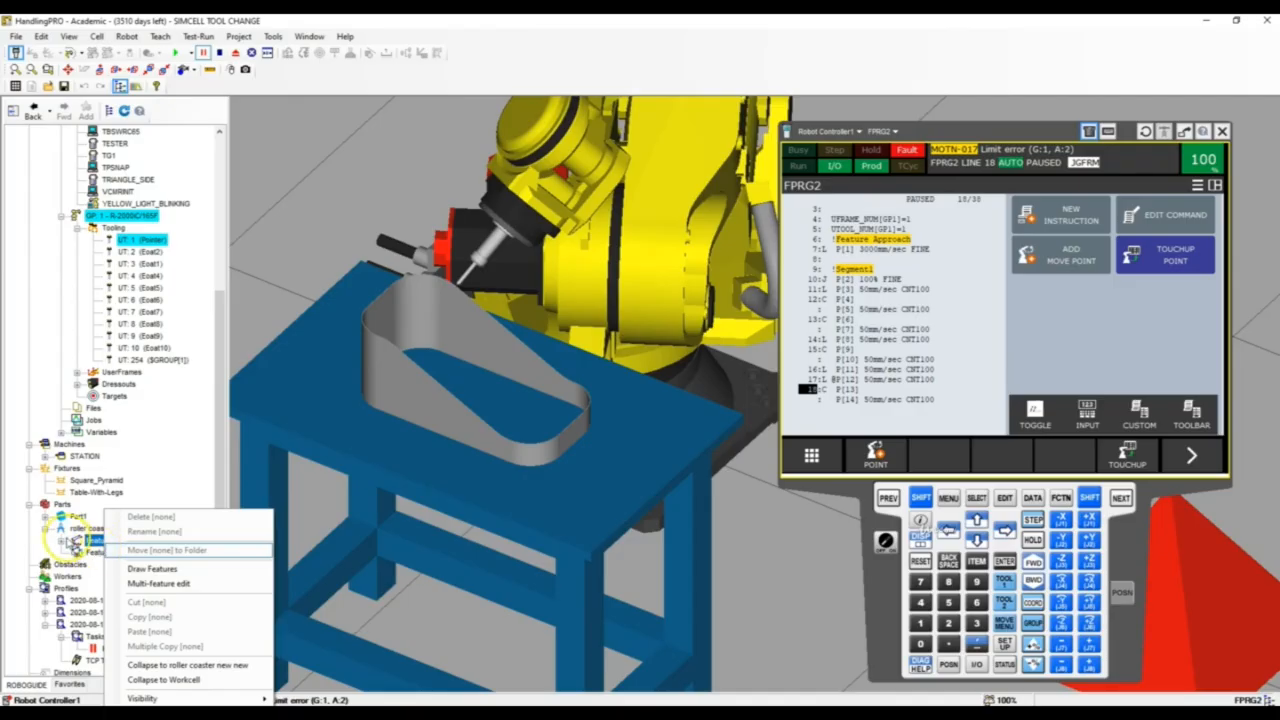
left_click(62, 541)
double_click(116, 552)
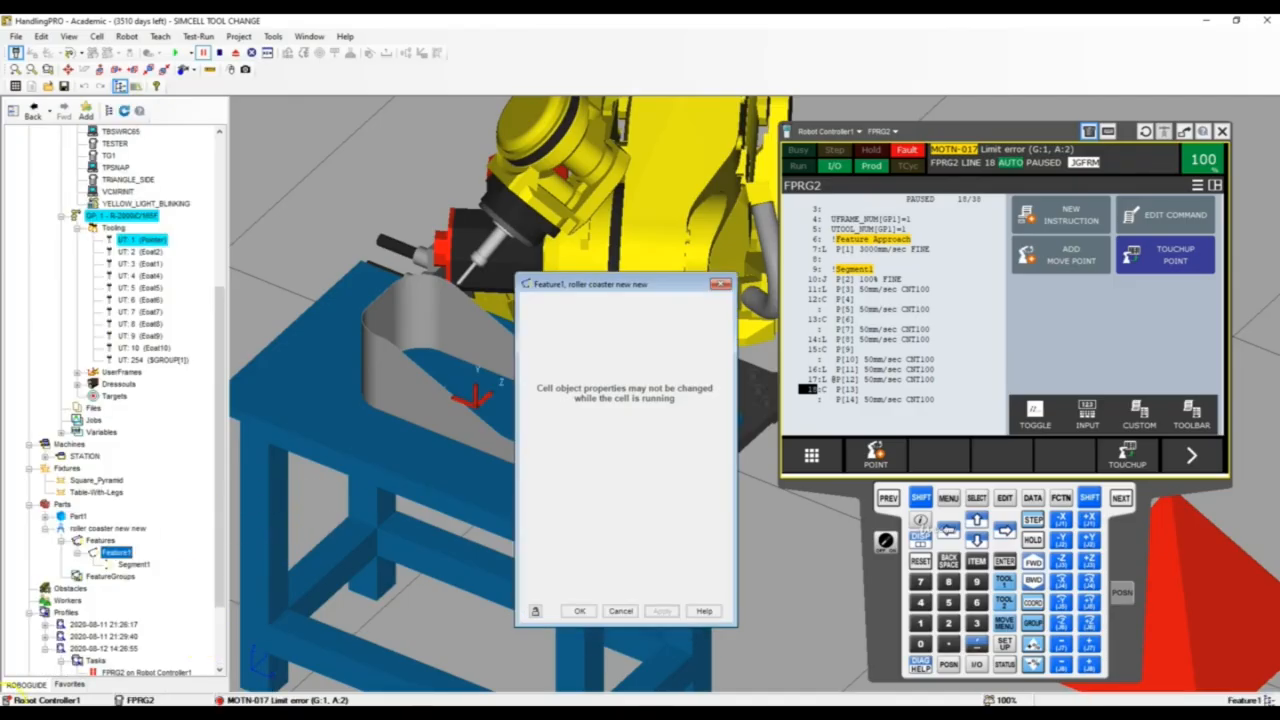
left_click(219, 53)
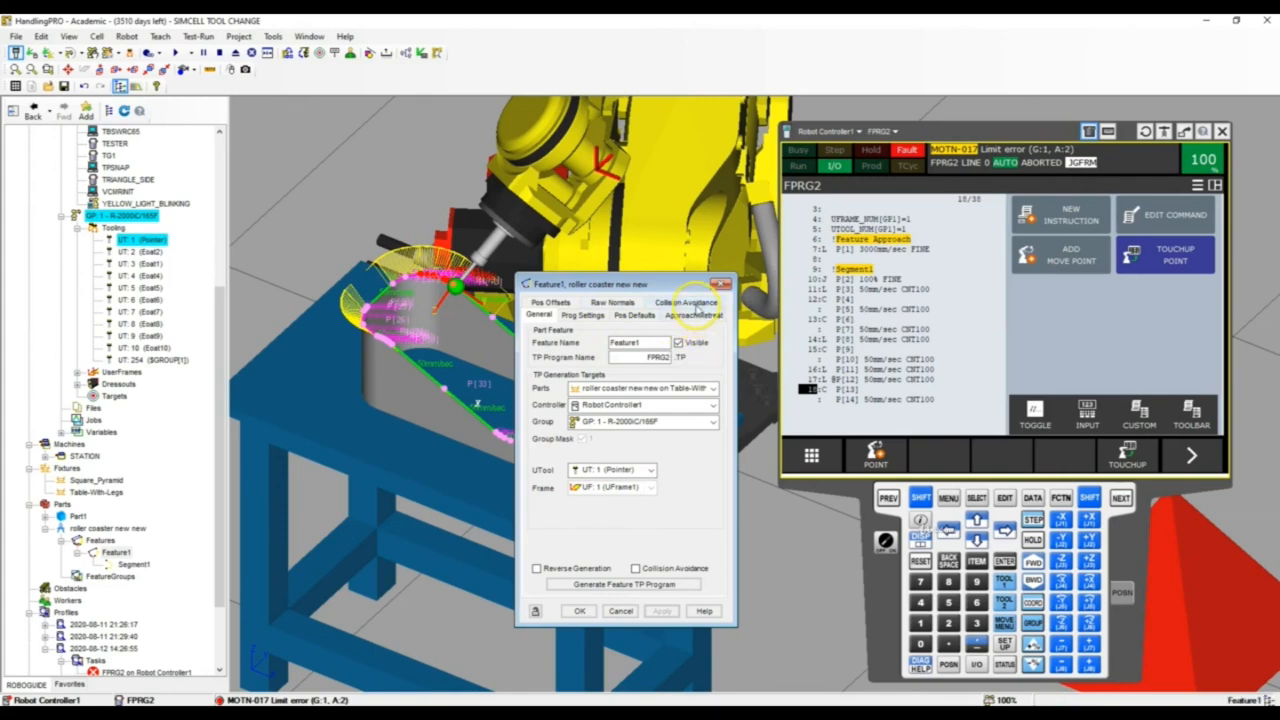
Set Feature1's raw-normal rotation along the segment to 0 degrees, apply it, and regenerate the feature's TP program
left_click(613, 302)
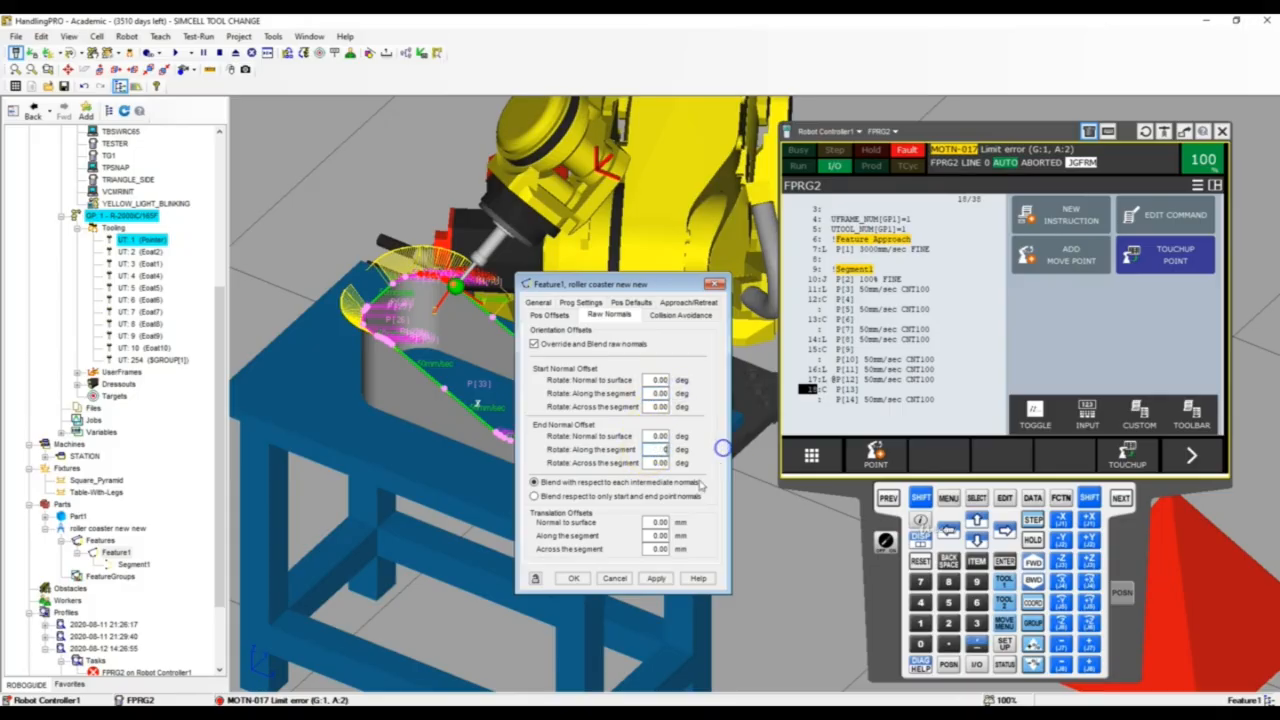
left_click(656, 579)
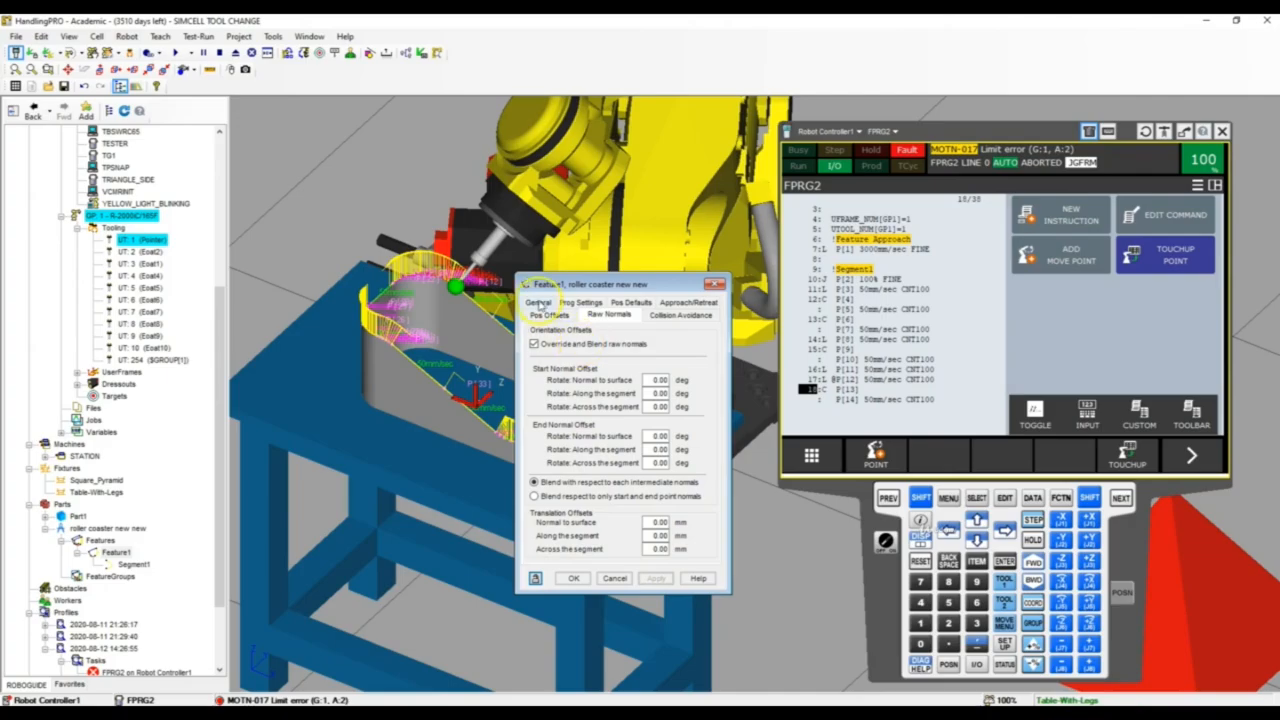
left_click(538, 303)
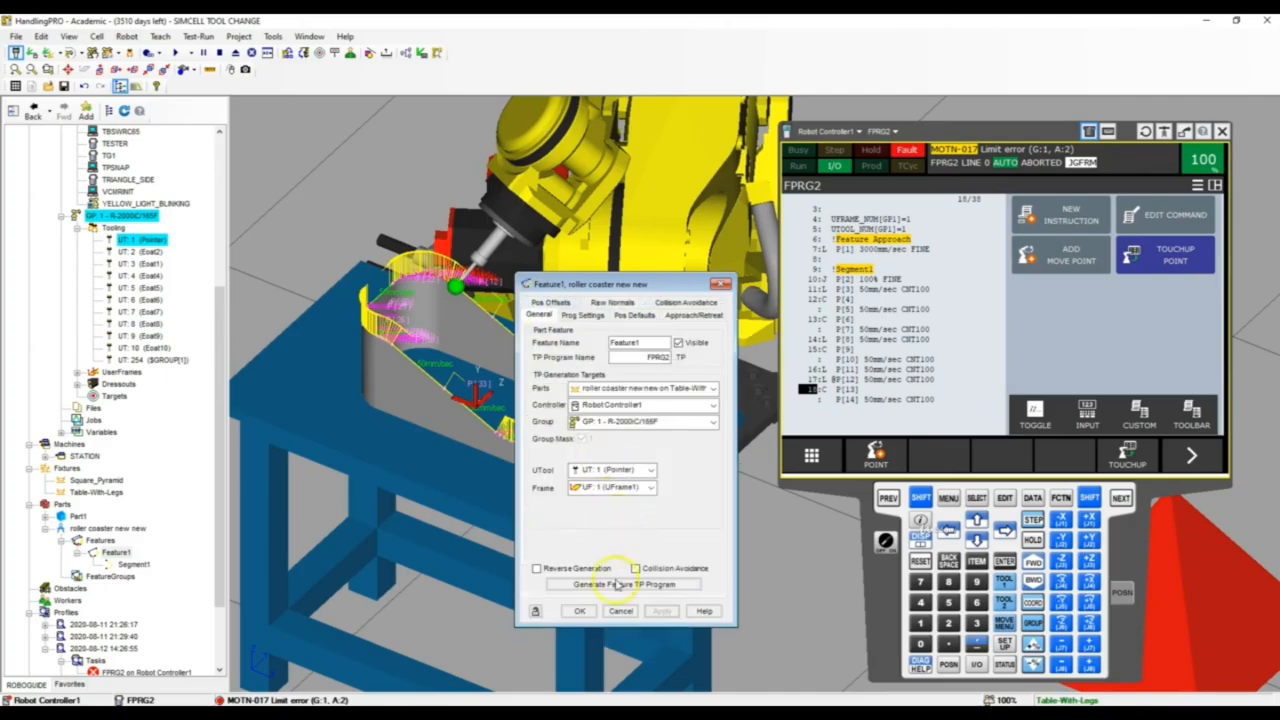
left_click(619, 584)
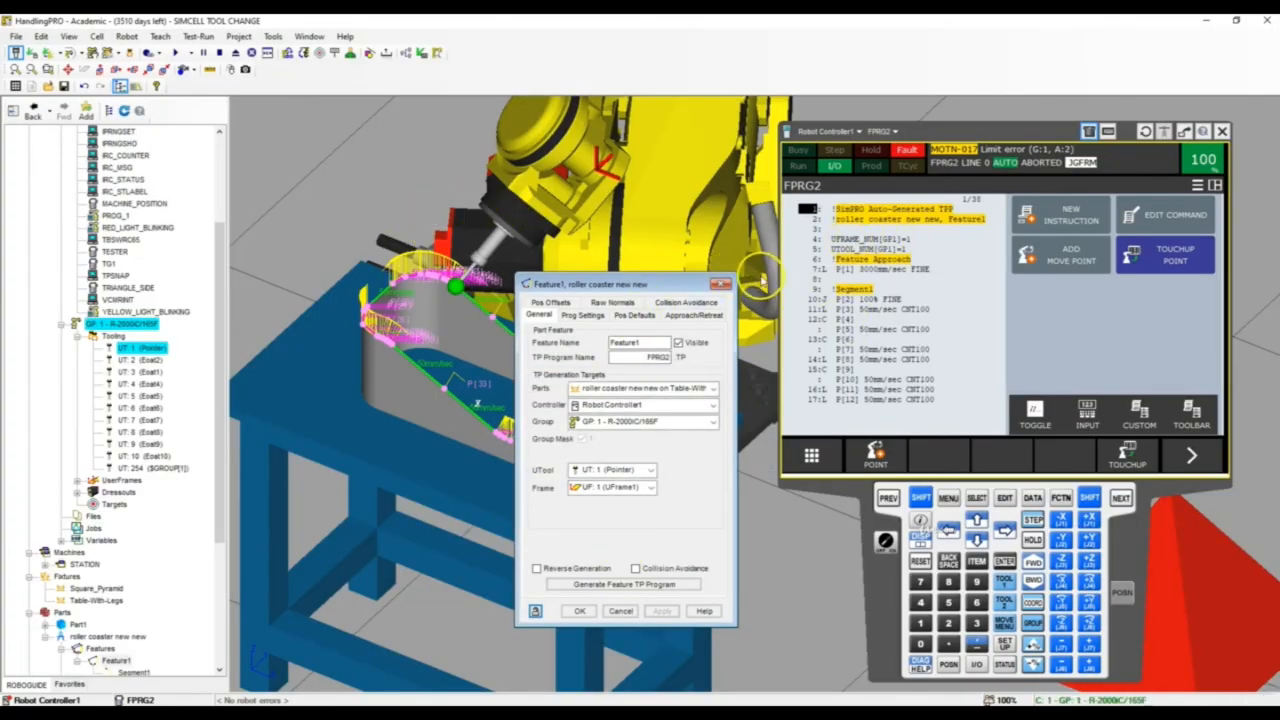
left_click(724, 284)
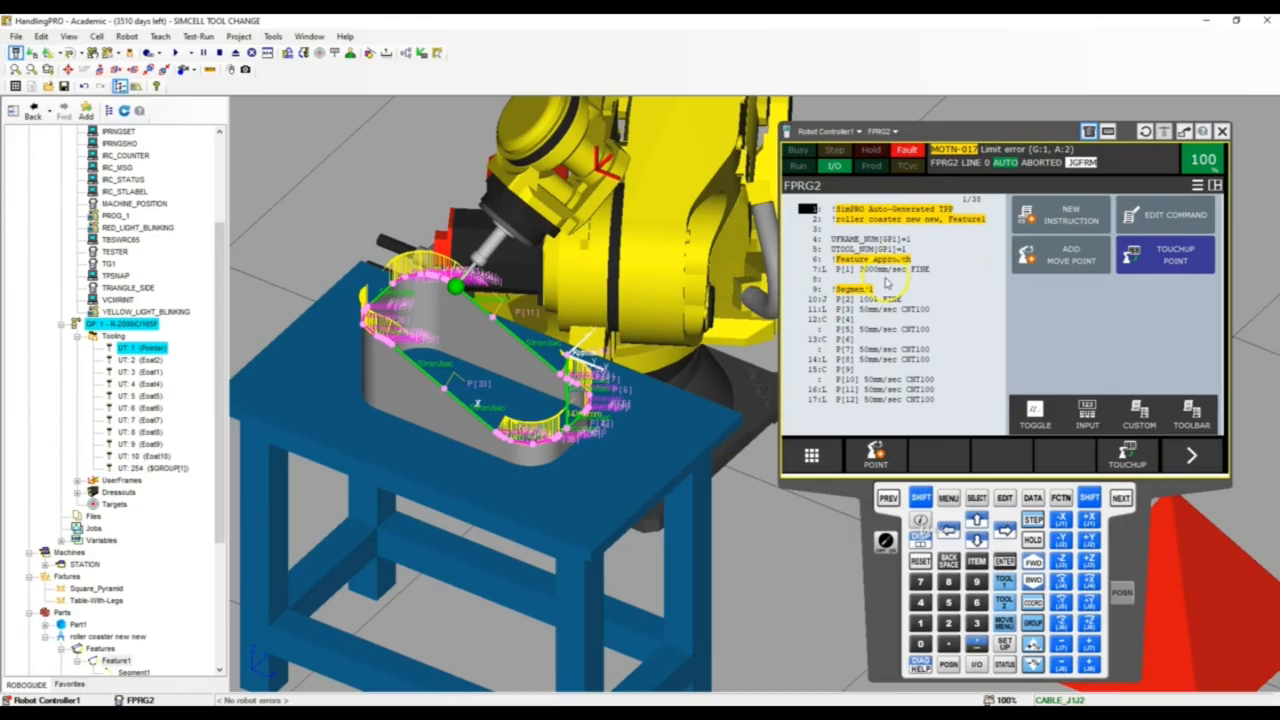
Reset the controller fault and run the regenerated FPRG2 program
left_click(921, 563)
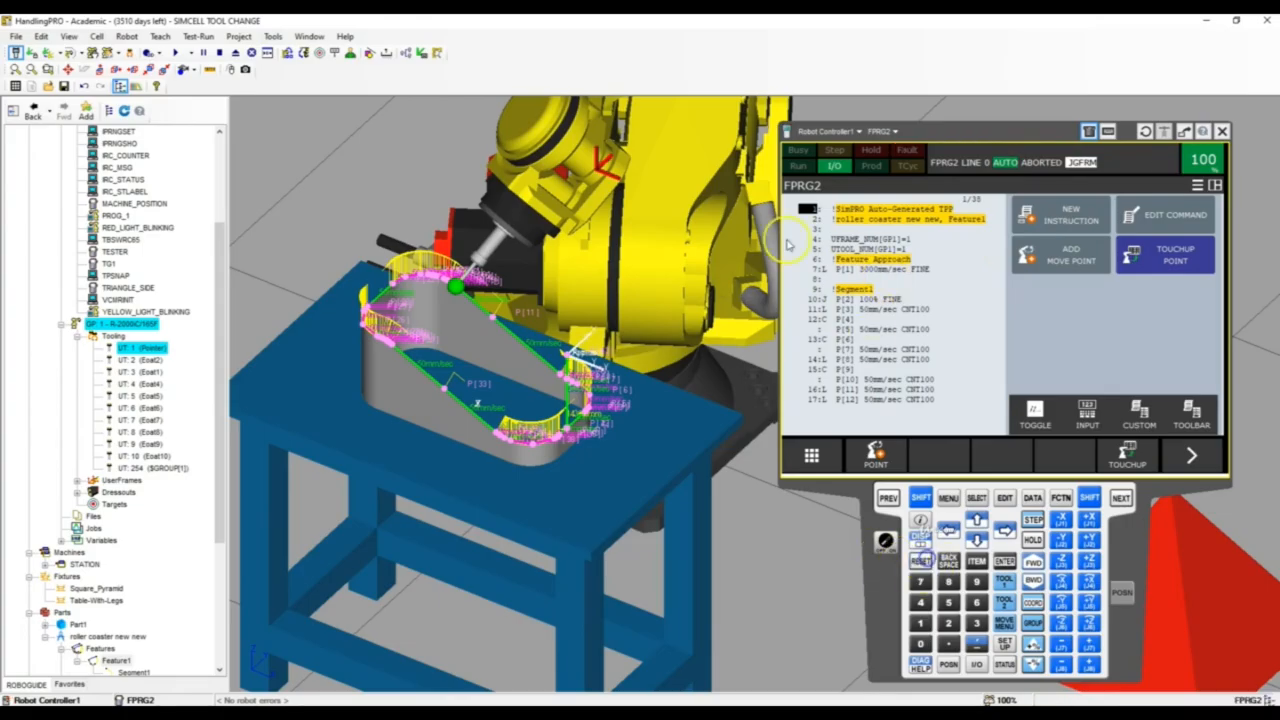
left_click(176, 53)
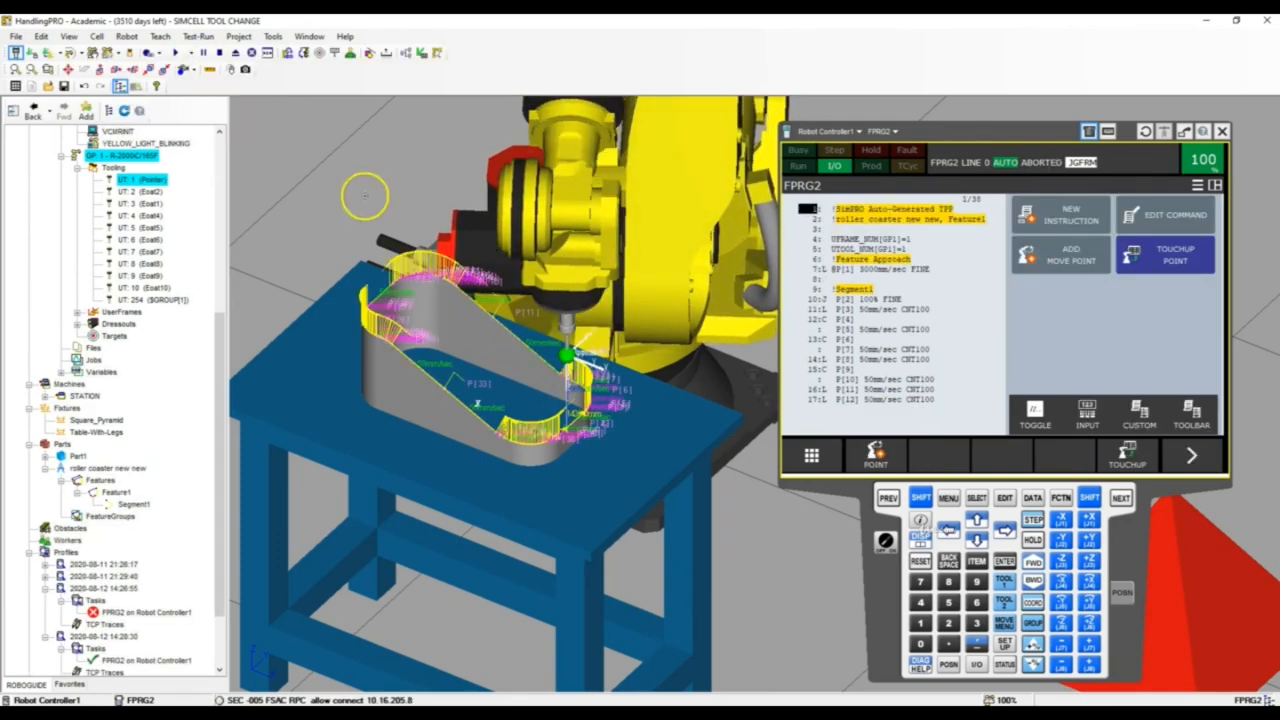
Set Segment1's raw-normal translation offset across the segment to -1 mm, apply it, and check the path against the rim
right_click_drag(486, 357, 591, 357)
scroll(580, 340, "up", 8)
double_click(522, 335)
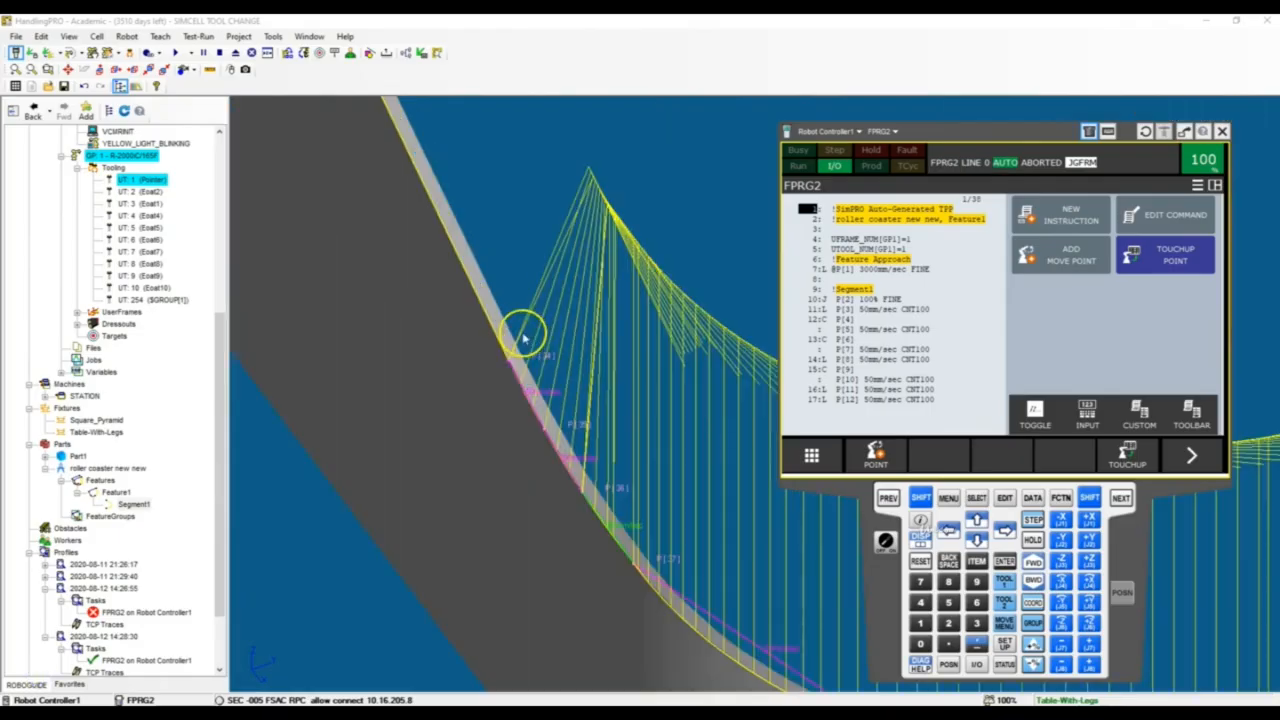
scroll(522, 338, "up", 3)
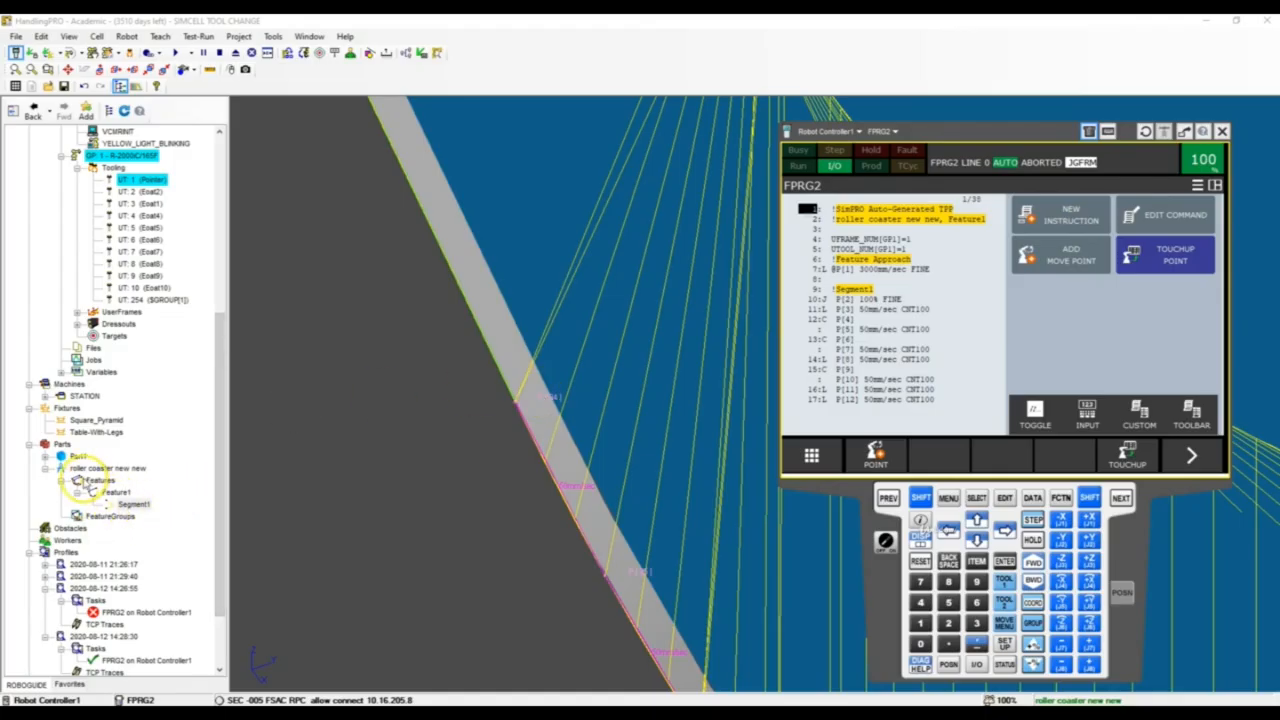
double_click(135, 505)
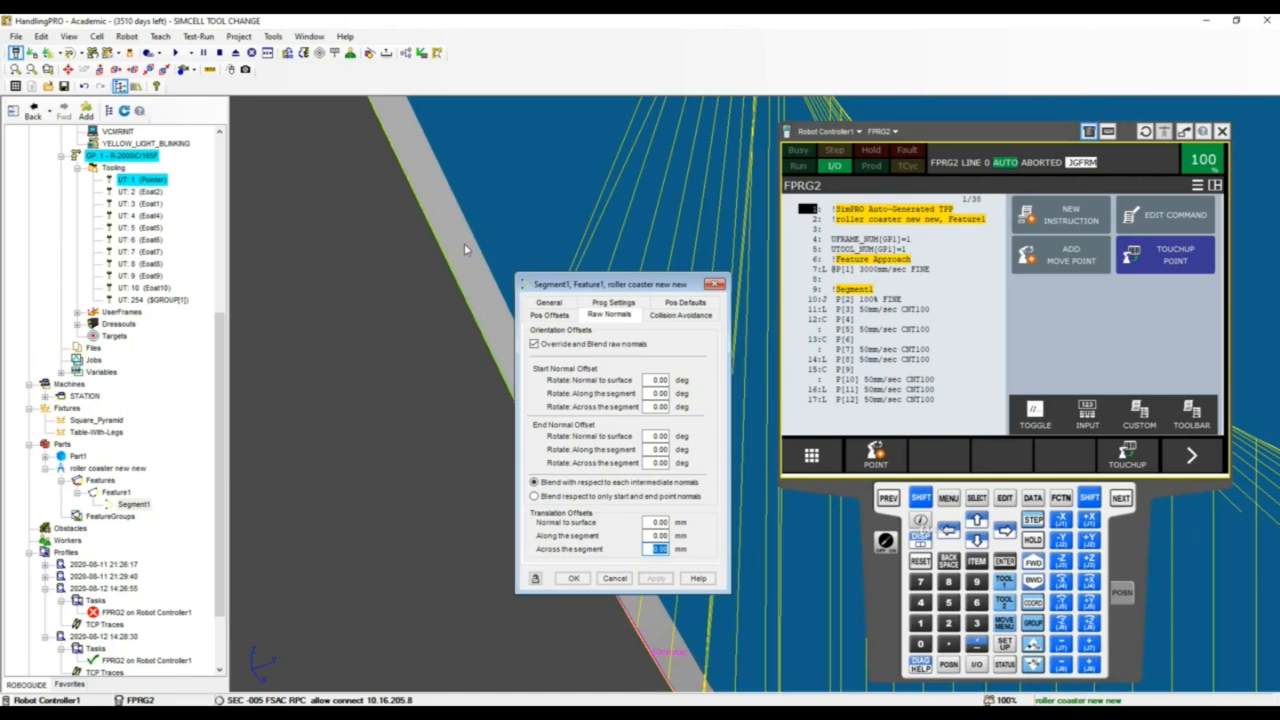
type("1")
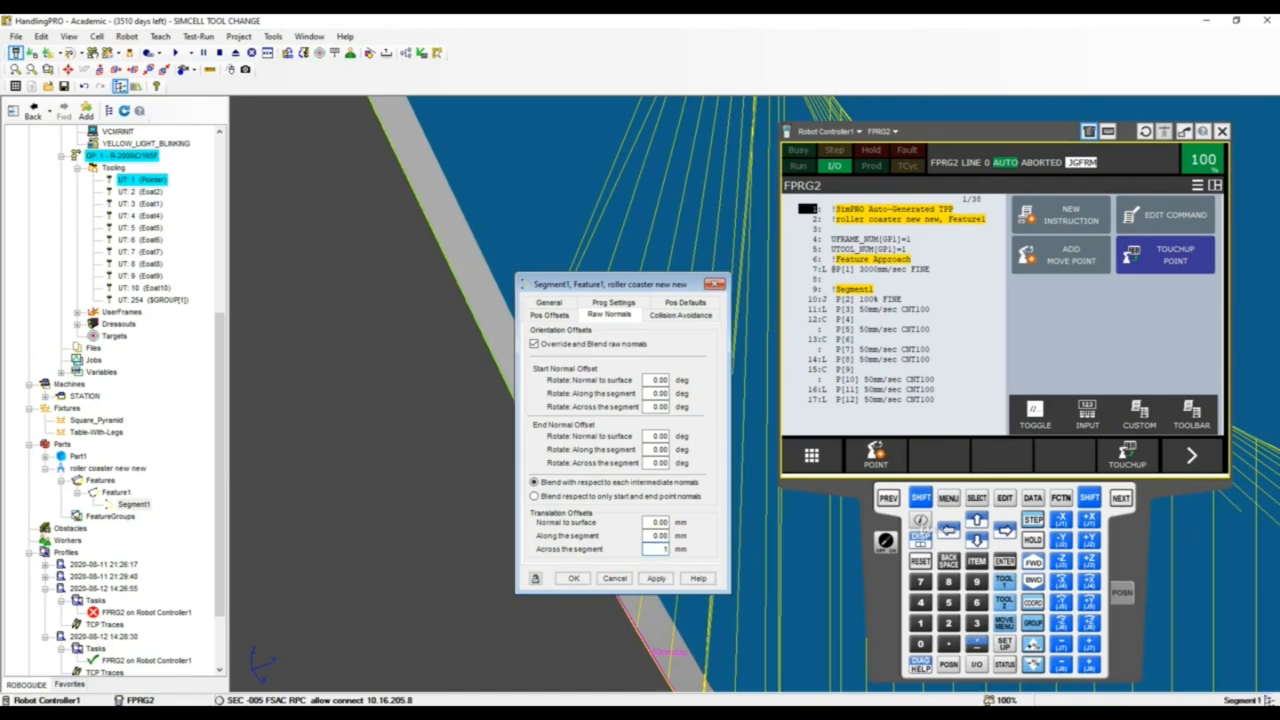
key("Return")
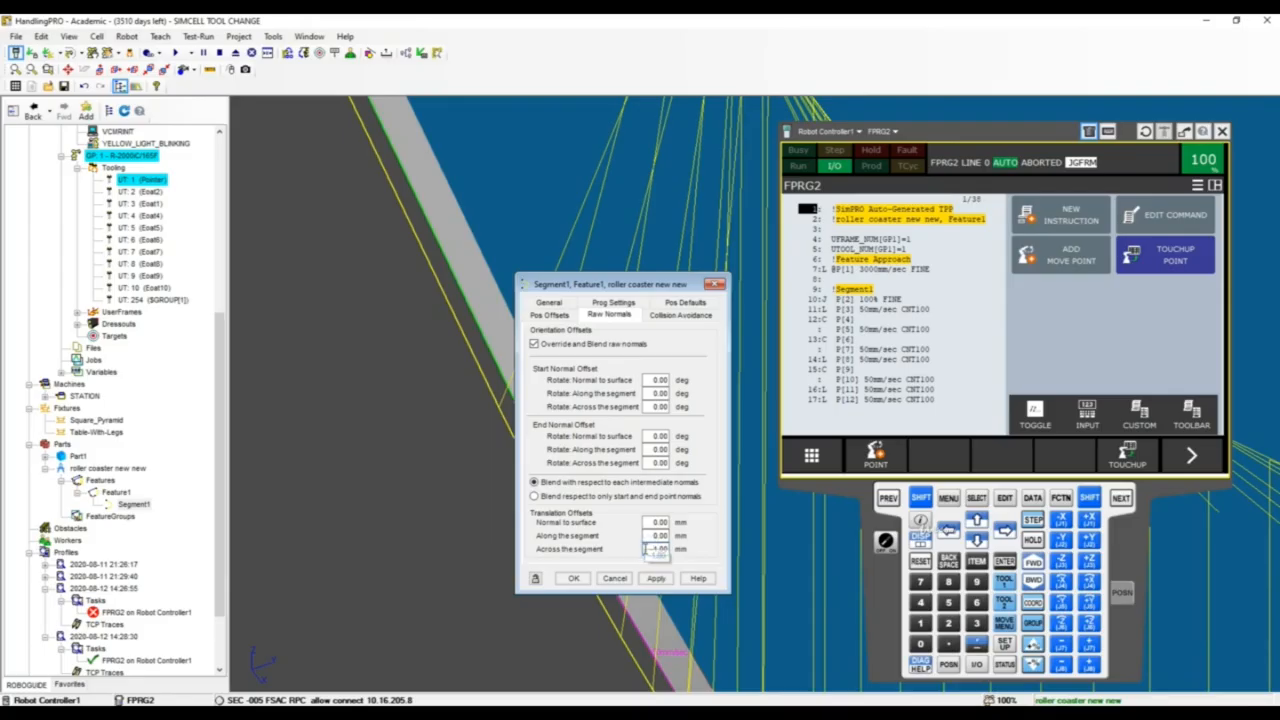
key("Return")
scroll(417, 460, "down", 6)
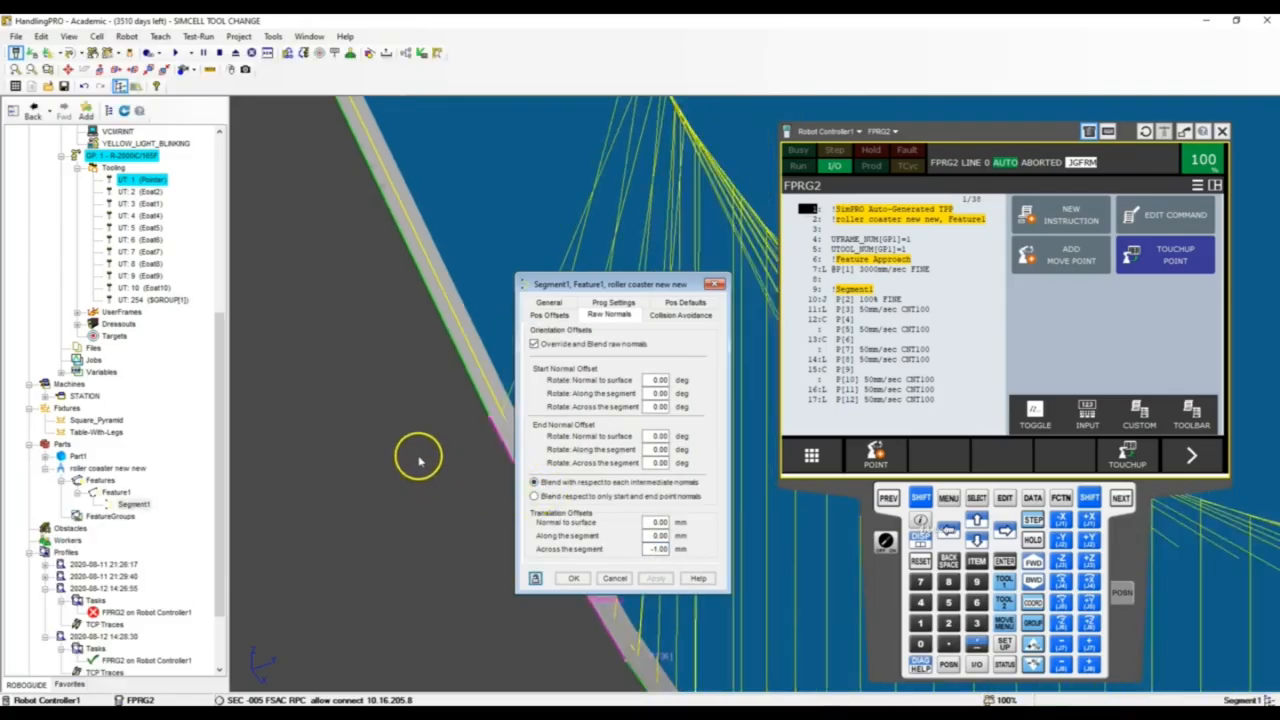
scroll(400, 460, "up", 6)
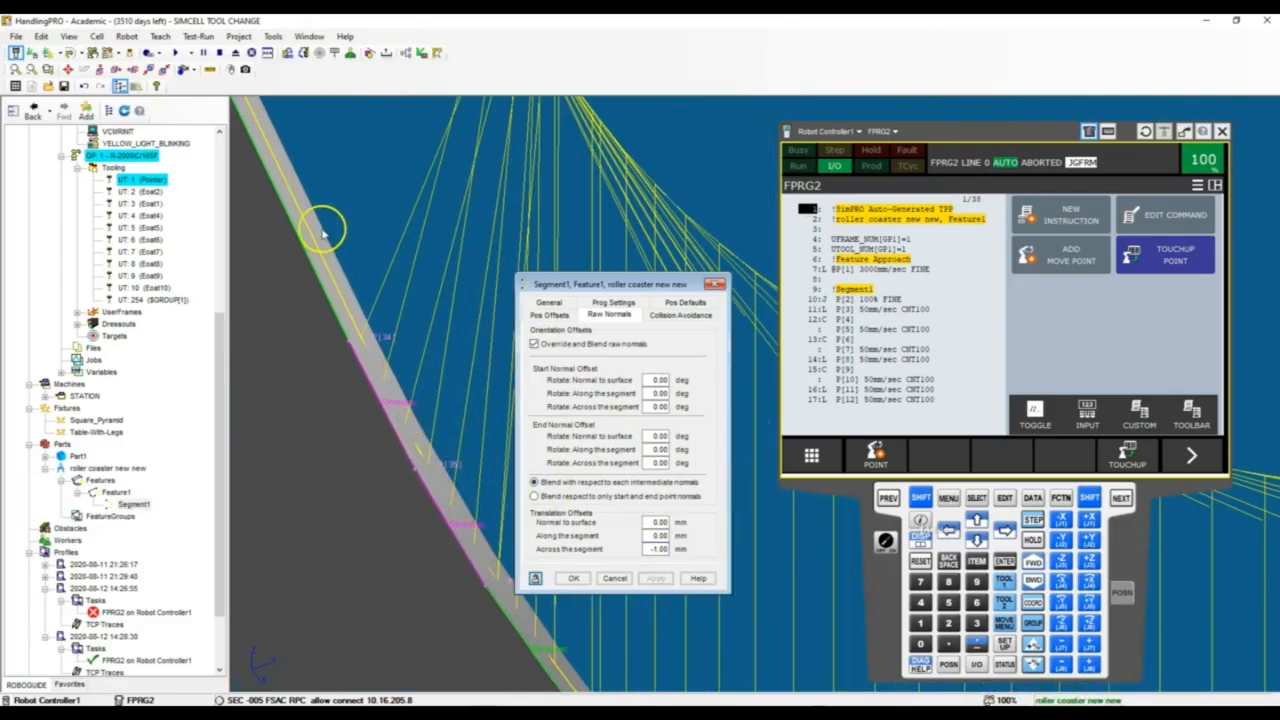
Regenerate the feature's TP program with the shifted path and close Segment1's properties
left_click(550, 303)
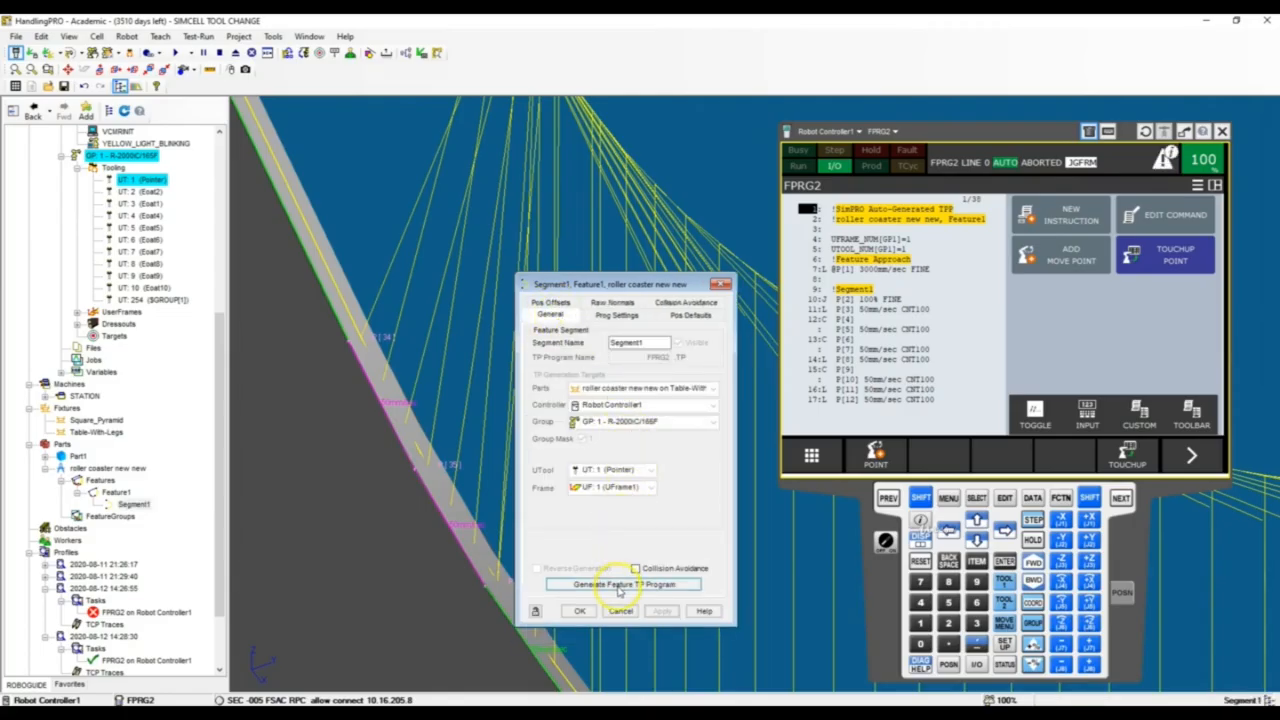
left_click(619, 586)
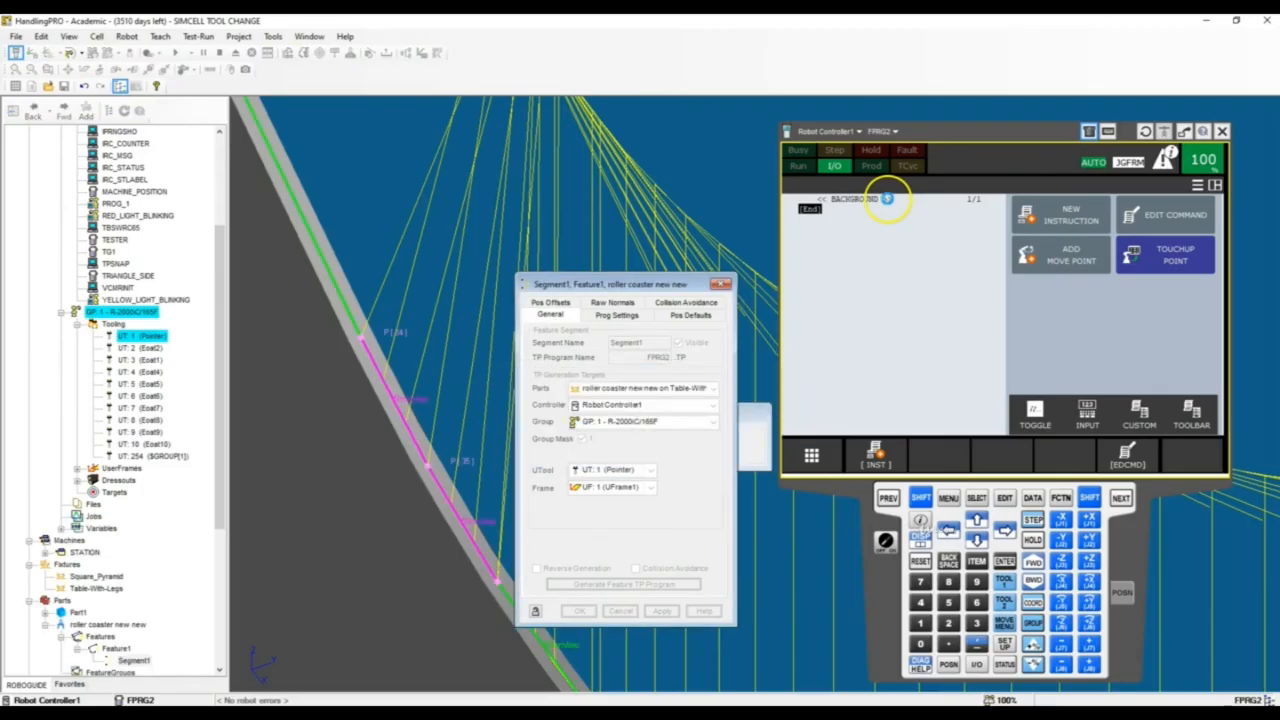
left_click(578, 612)
Run FPRG2 with the offset path and watch the tool trace the rim up close
scroll(434, 540, "down", 7)
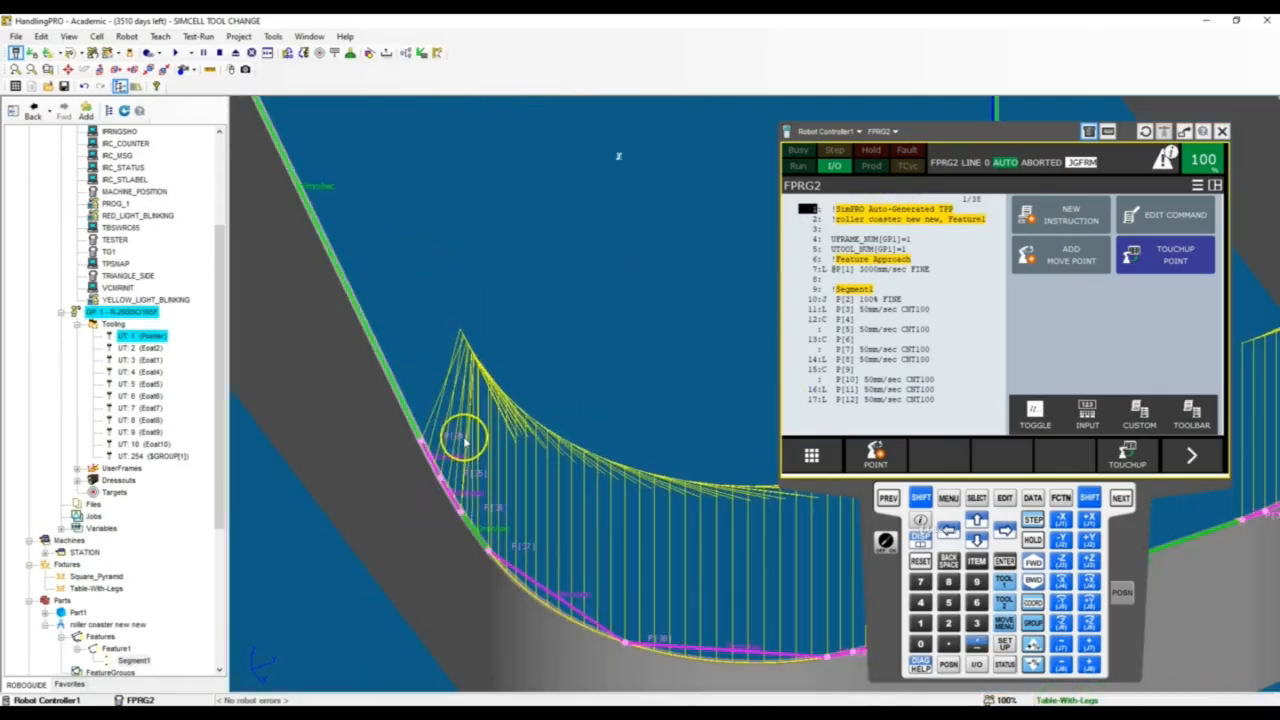
scroll(454, 430, "up", 4)
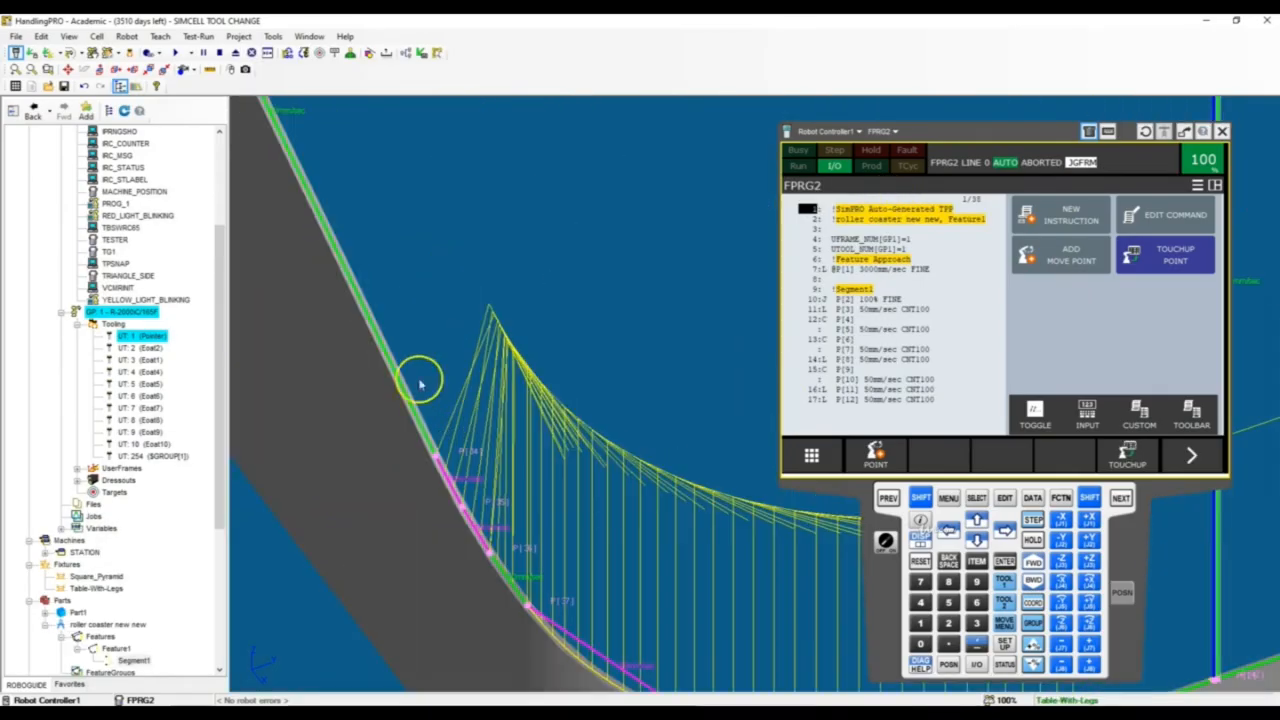
left_click(175, 53)
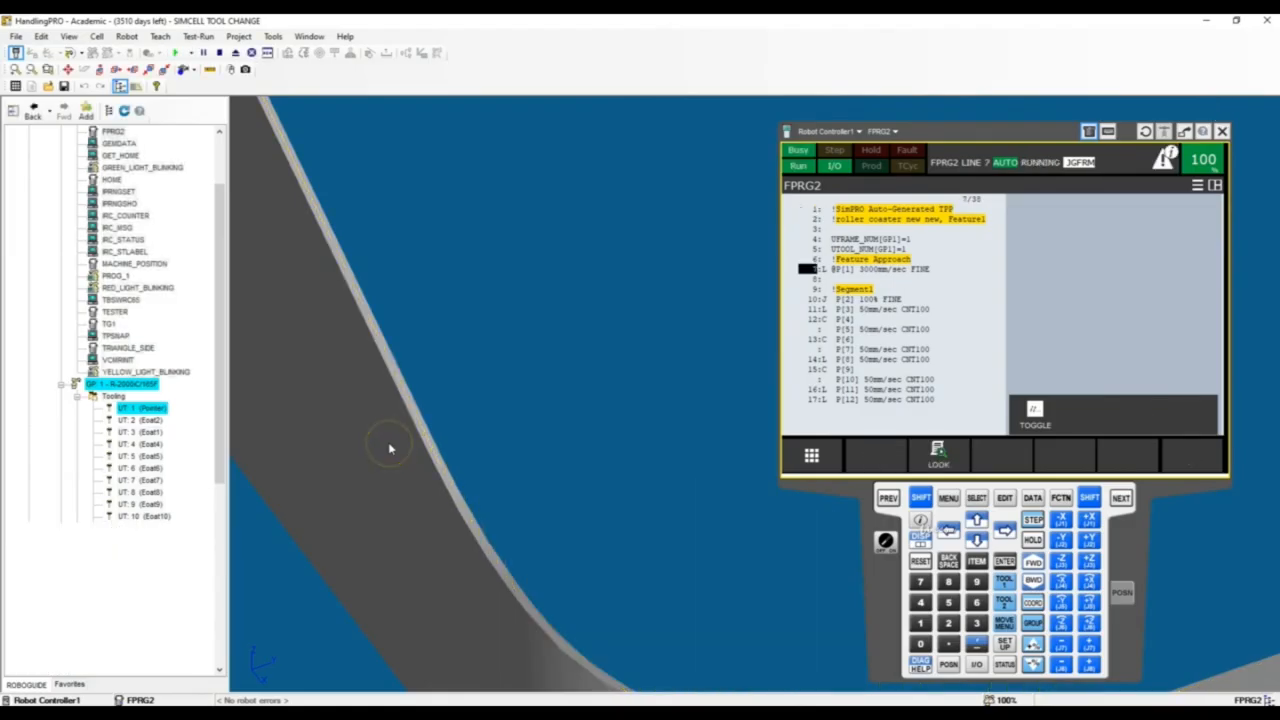
scroll(390, 445, "up", 3)
scroll(393, 447, "down", 5)
scroll(527, 509, "up", 3)
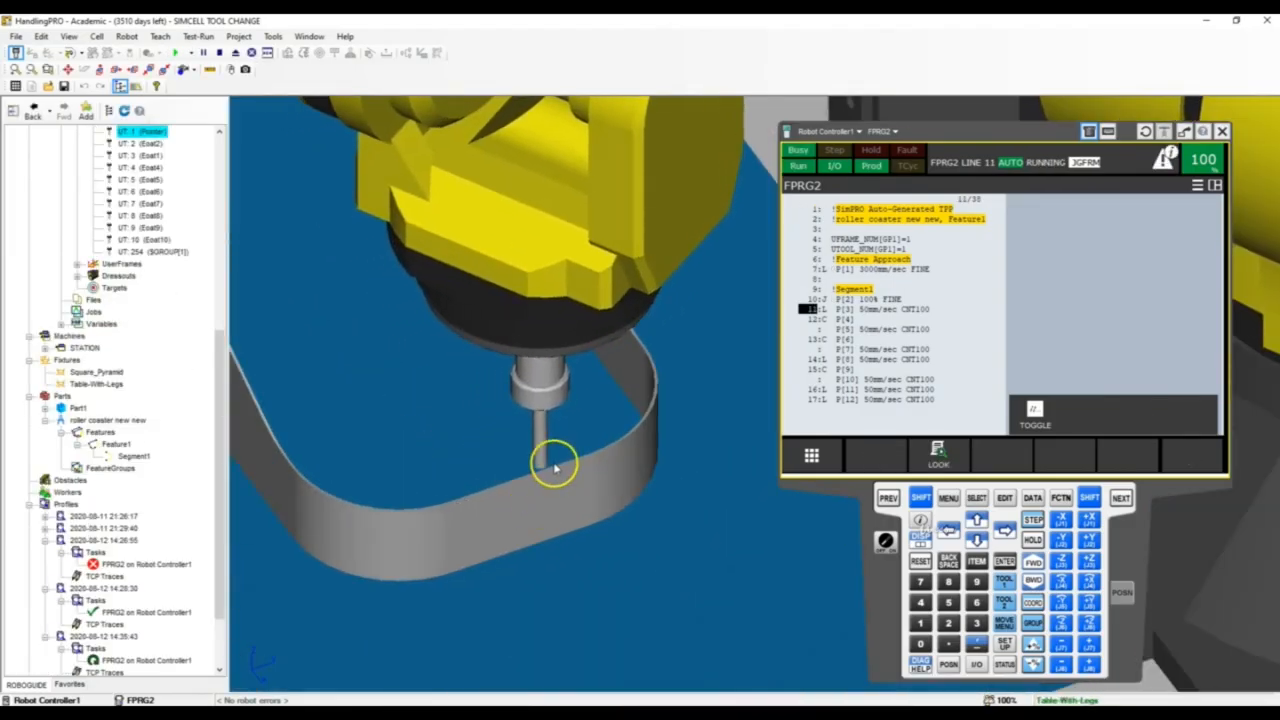
right_click_drag(557, 466, 620, 437)
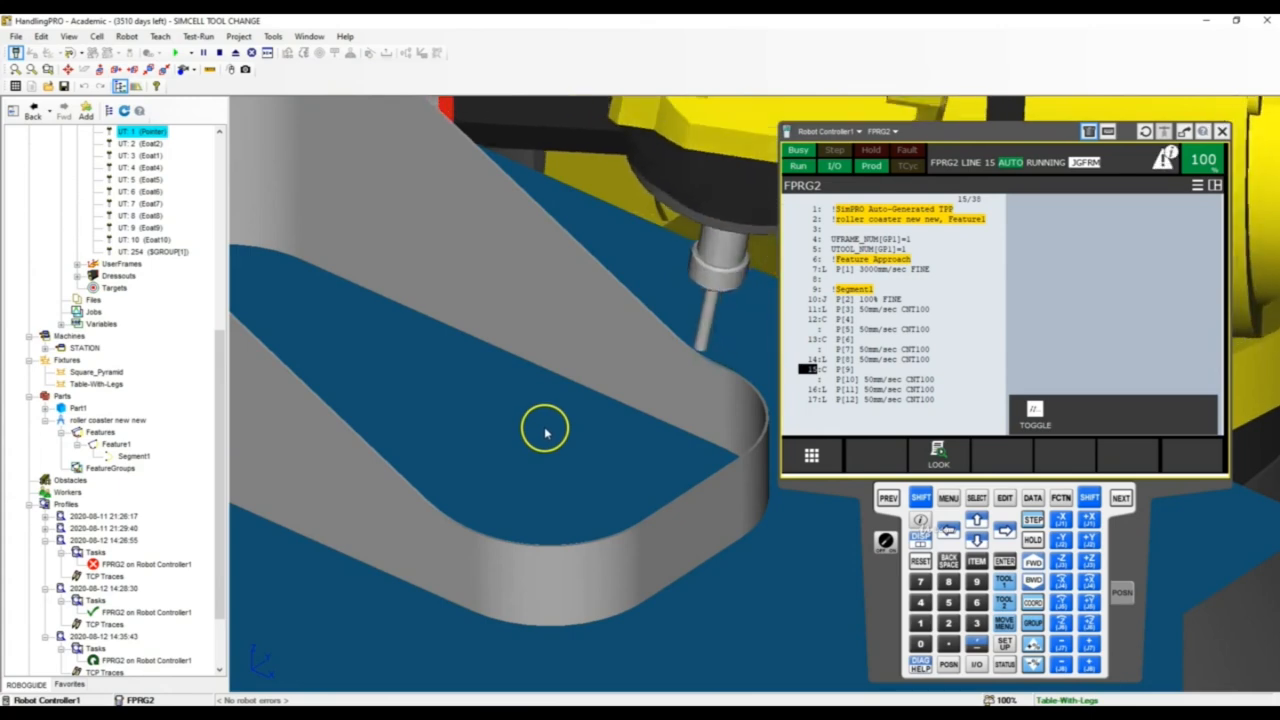
scroll(547, 428, "down", 4)
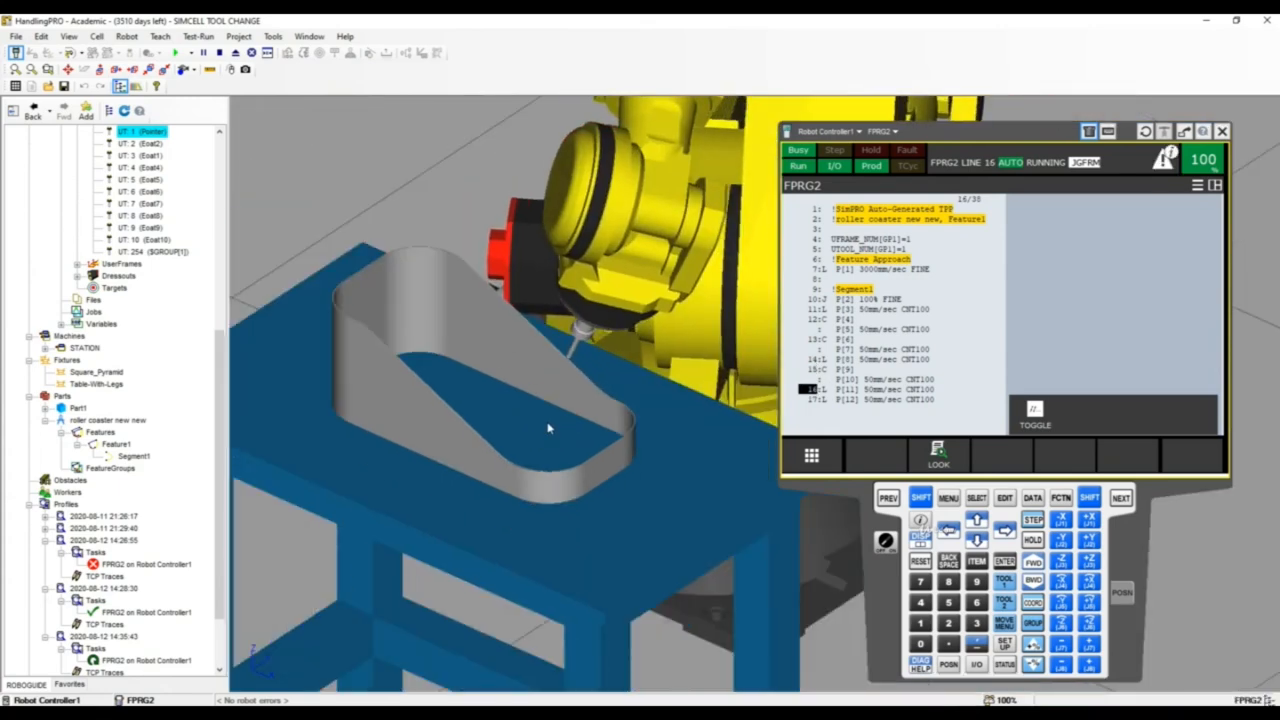